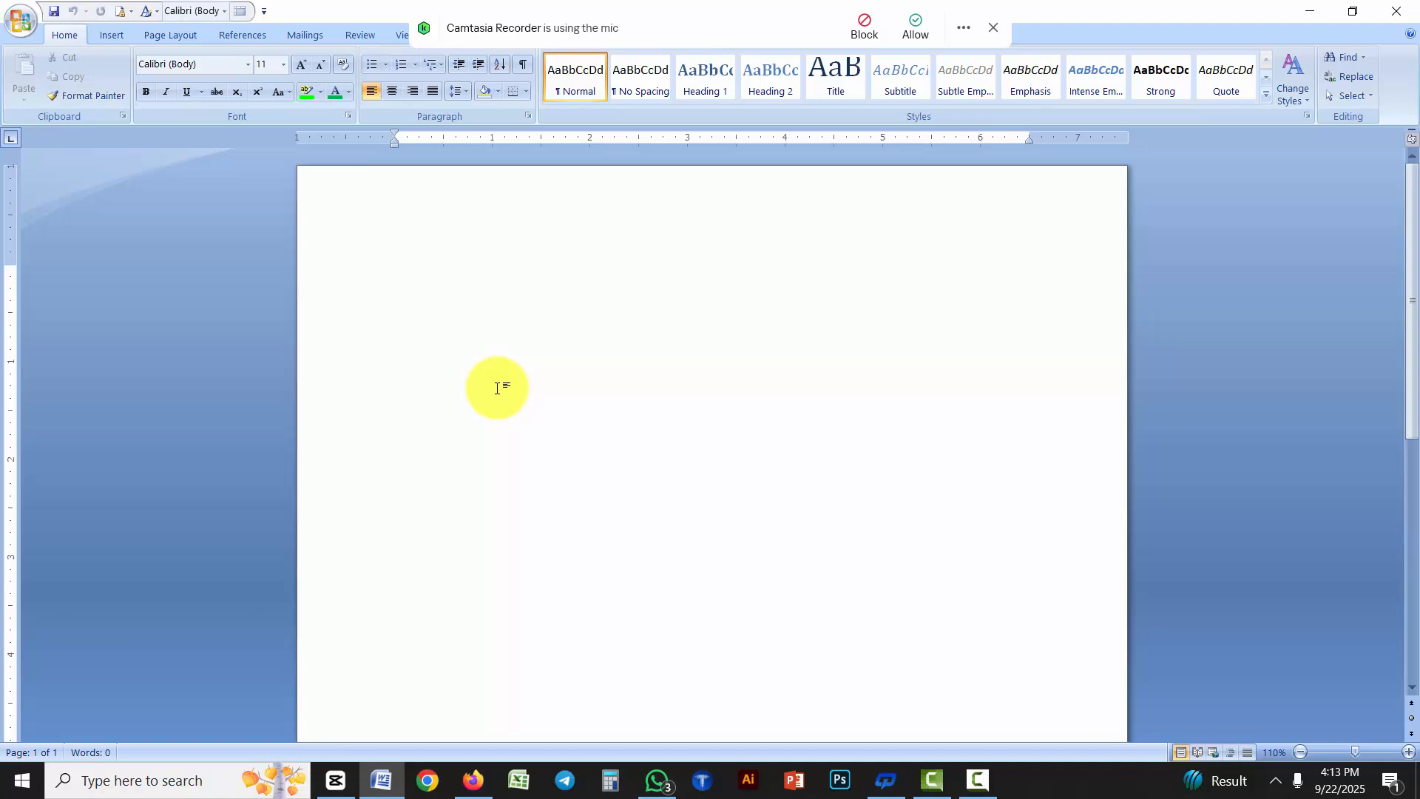
# Enter the word "Bangladesh" at font size 32 and start a new paragraph below it
pyautogui.hotkey('ctrl', ']')
pyautogui.hotkey('ctrl', ']')
pyautogui.hotkey('ctrl', ']')
pyautogui.hotkey('ctrl', ']')
pyautogui.hotkey('ctrl', ']')
pyautogui.hotkey('ctrl', ']')
pyautogui.hotkey('ctrl', ']')
pyautogui.hotkey('ctrl', ']')
pyautogui.hotkey('ctrl', ']')
pyautogui.hotkey('ctrl', ']')
pyautogui.hotkey('ctrl', ']')
pyautogui.hotkey('ctrl', ']')
pyautogui.hotkey('ctrl', ']')
pyautogui.hotkey('ctrl', ']')
pyautogui.hotkey('ctrl', ']')
pyautogui.hotkey('ctrl', ']')
pyautogui.hotkey('ctrl', ']')
pyautogui.hotkey('ctrl', ']')
pyautogui.hotkey('ctrl', ']')
pyautogui.hotkey('ctrl', ']')
pyautogui.hotkey('ctrl', ']')
pyautogui.write('Bang')
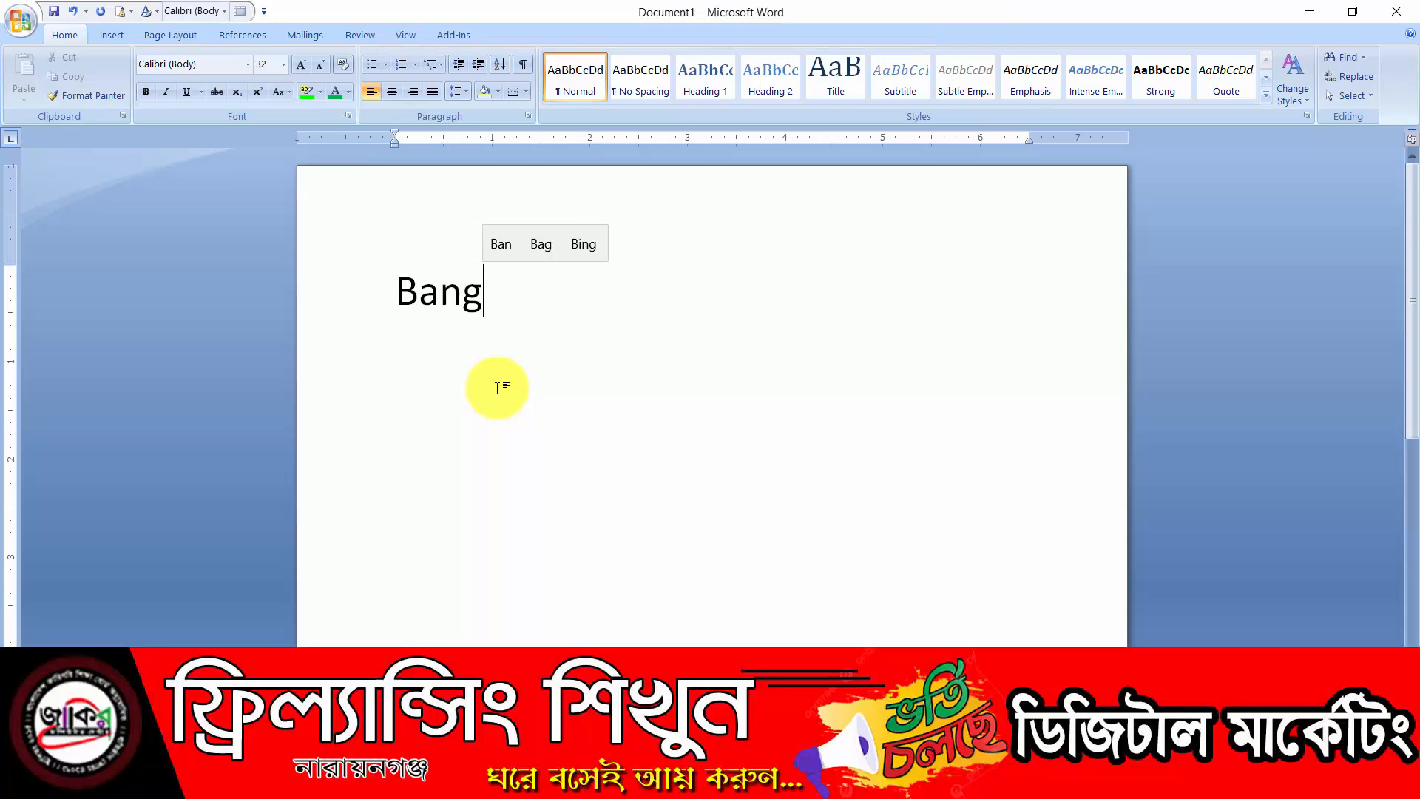
pyautogui.write('ladesh')
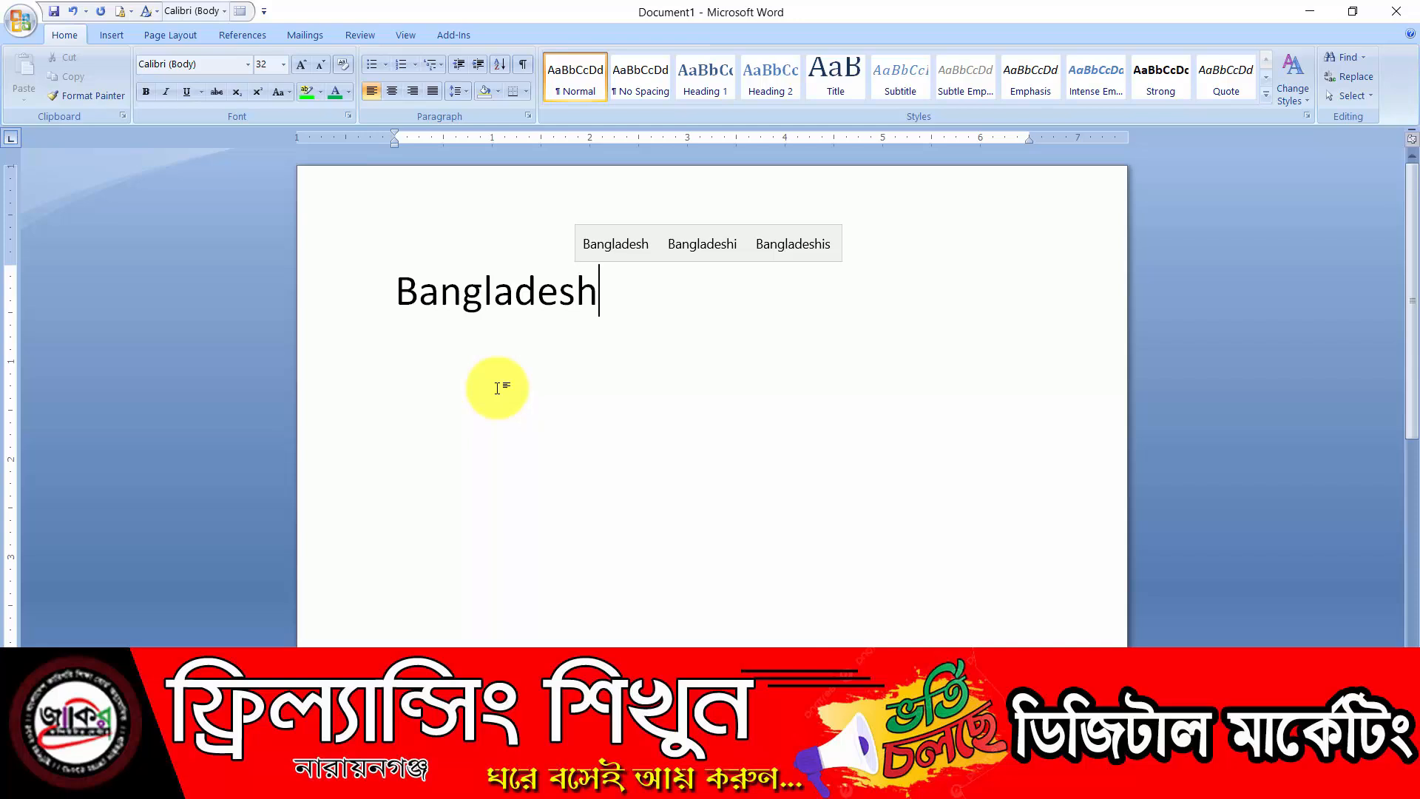
pyautogui.press('Return')
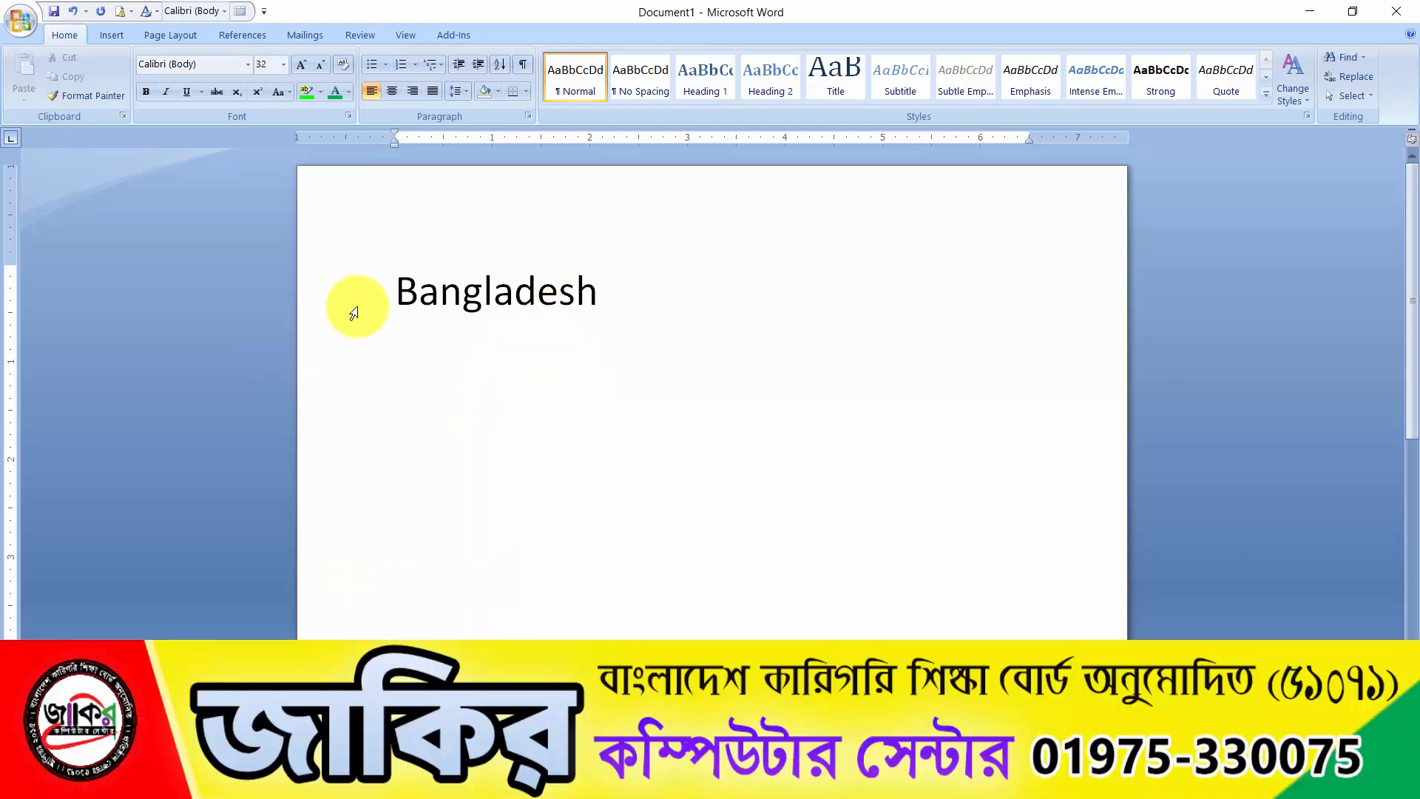
pyautogui.click(395, 294)
pyautogui.moveTo(512, 294); pyautogui.dragTo(602, 291)
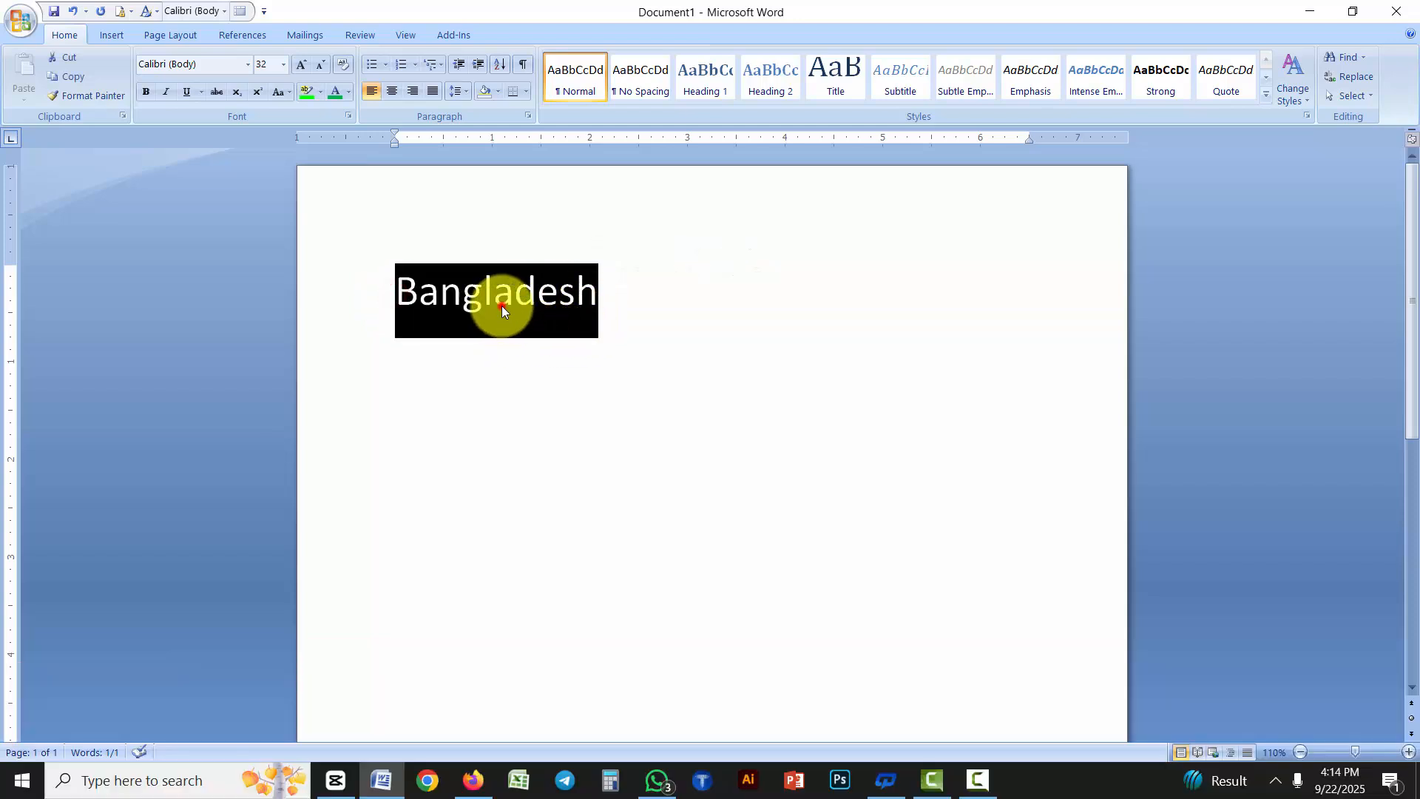
pyautogui.click(501, 304)
pyautogui.moveTo(605, 294); pyautogui.dragTo(390, 312)
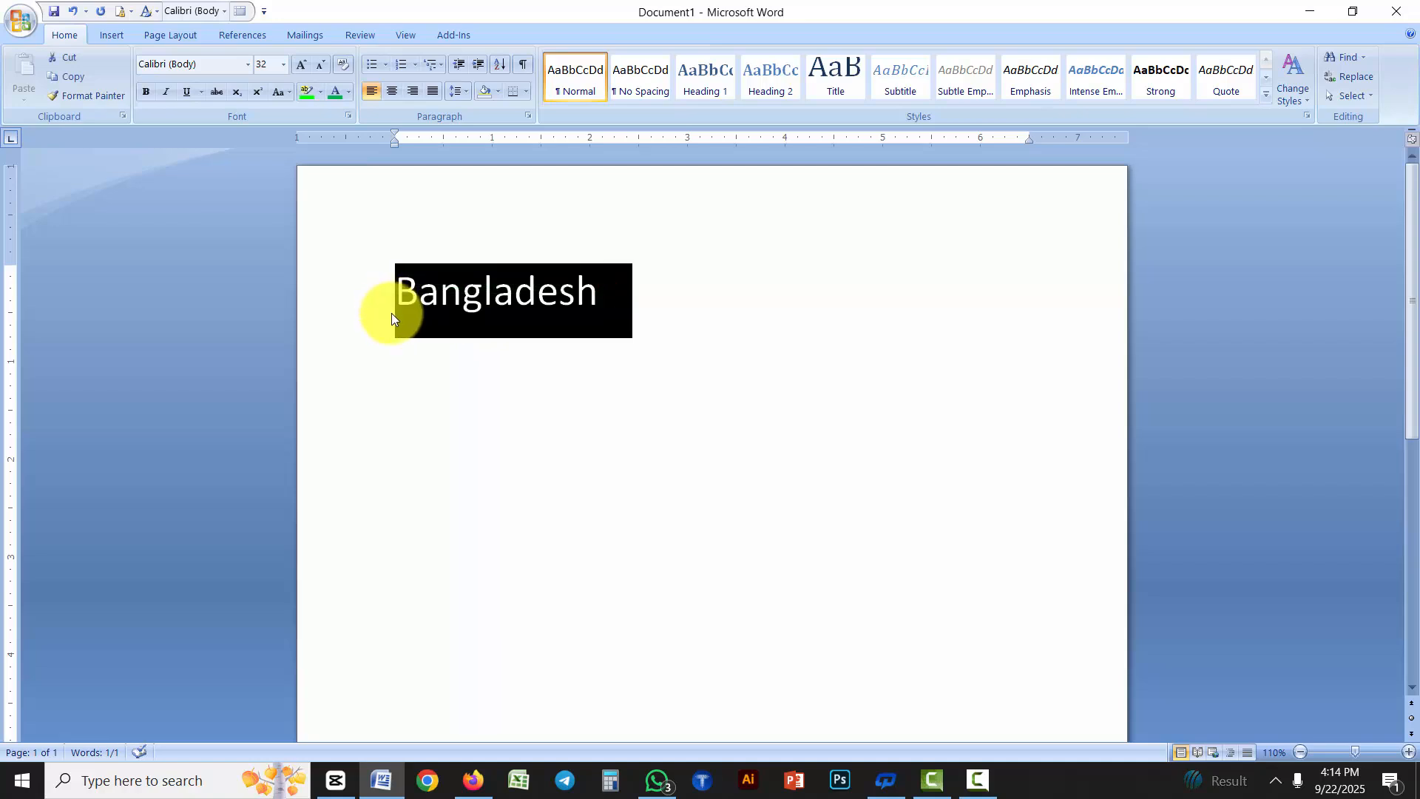
pyautogui.click(536, 332)
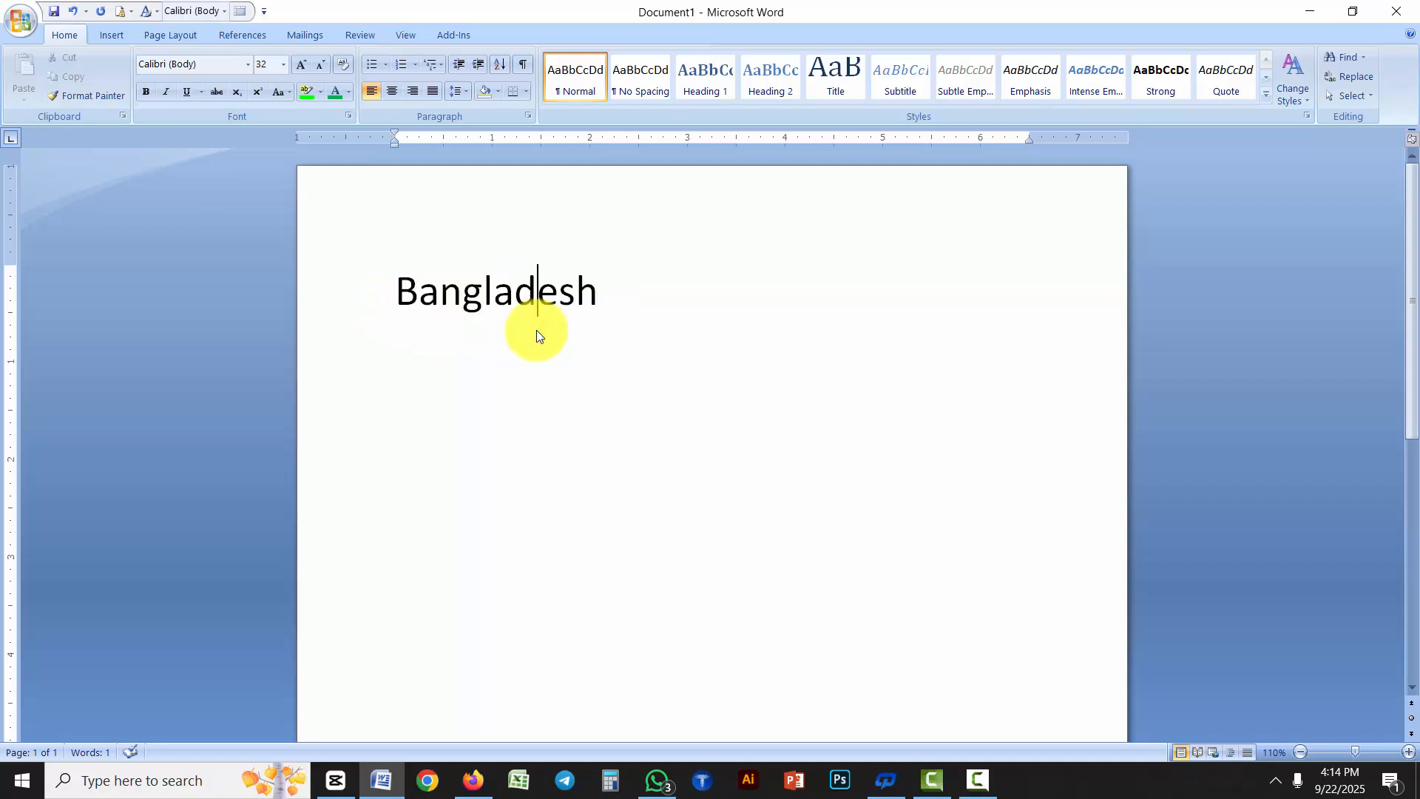
pyautogui.moveTo(607, 296); pyautogui.dragTo(412, 290)
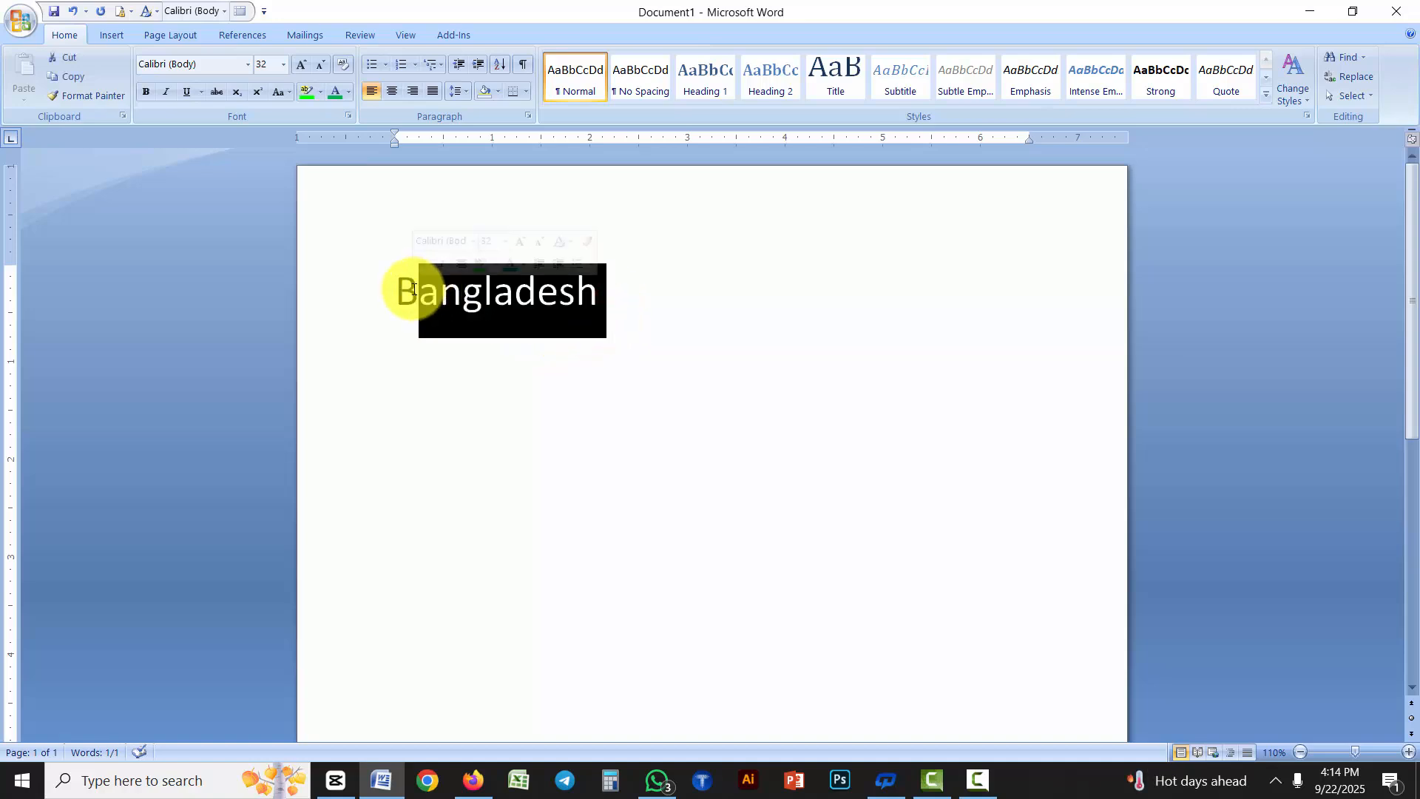
pyautogui.click(499, 357)
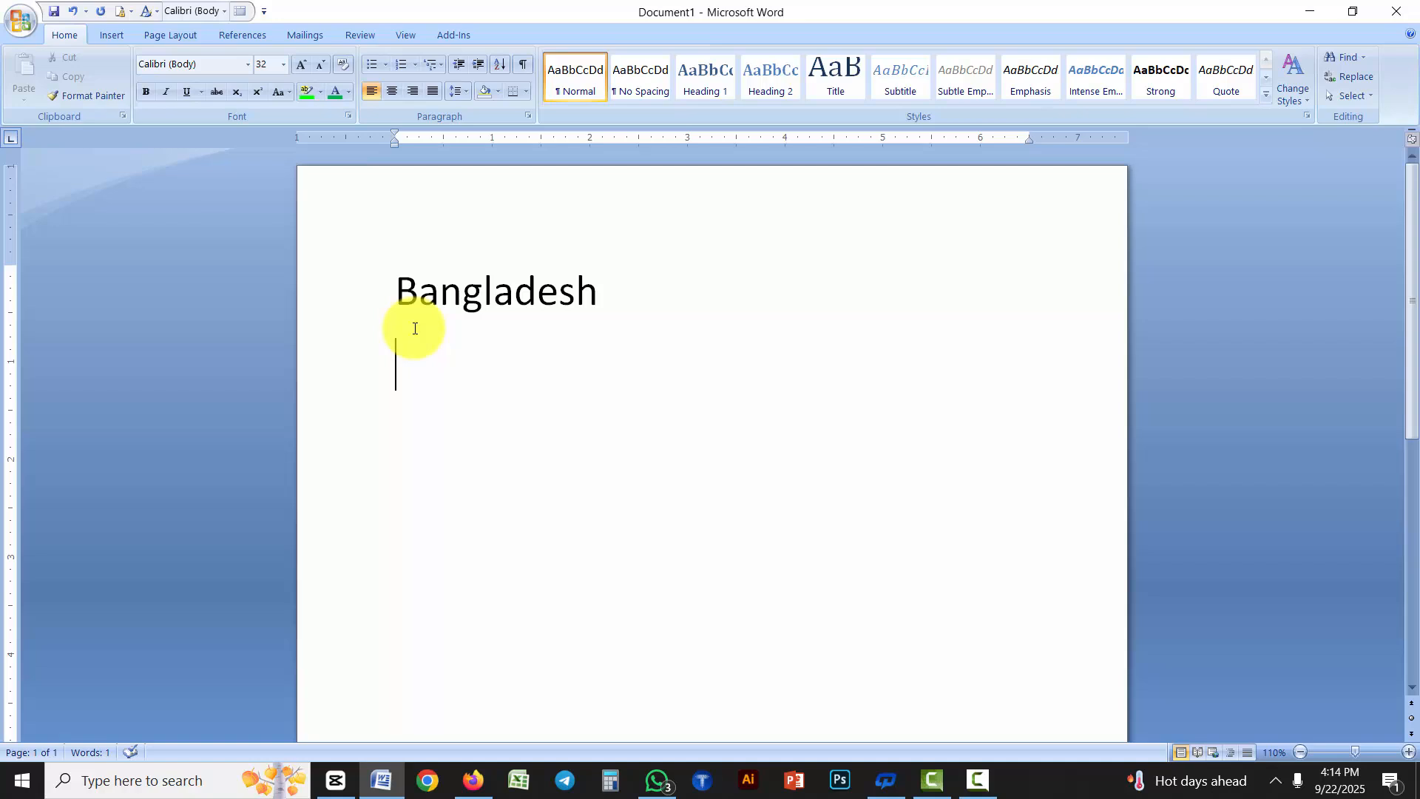
# Add blank paragraphs after the word "Bangladesh"
pyautogui.click(602, 300)
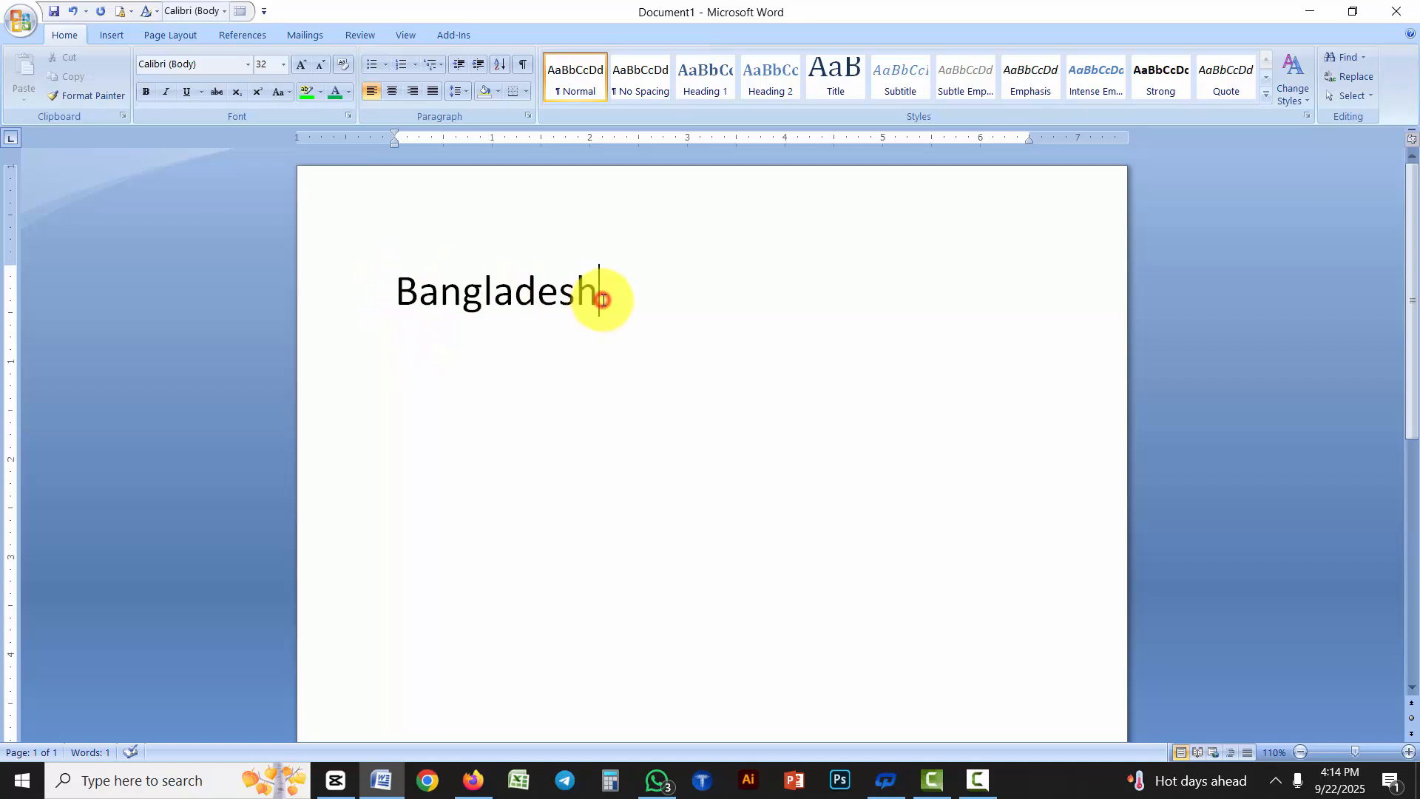
pyautogui.press('Return')
pyautogui.press('Return')
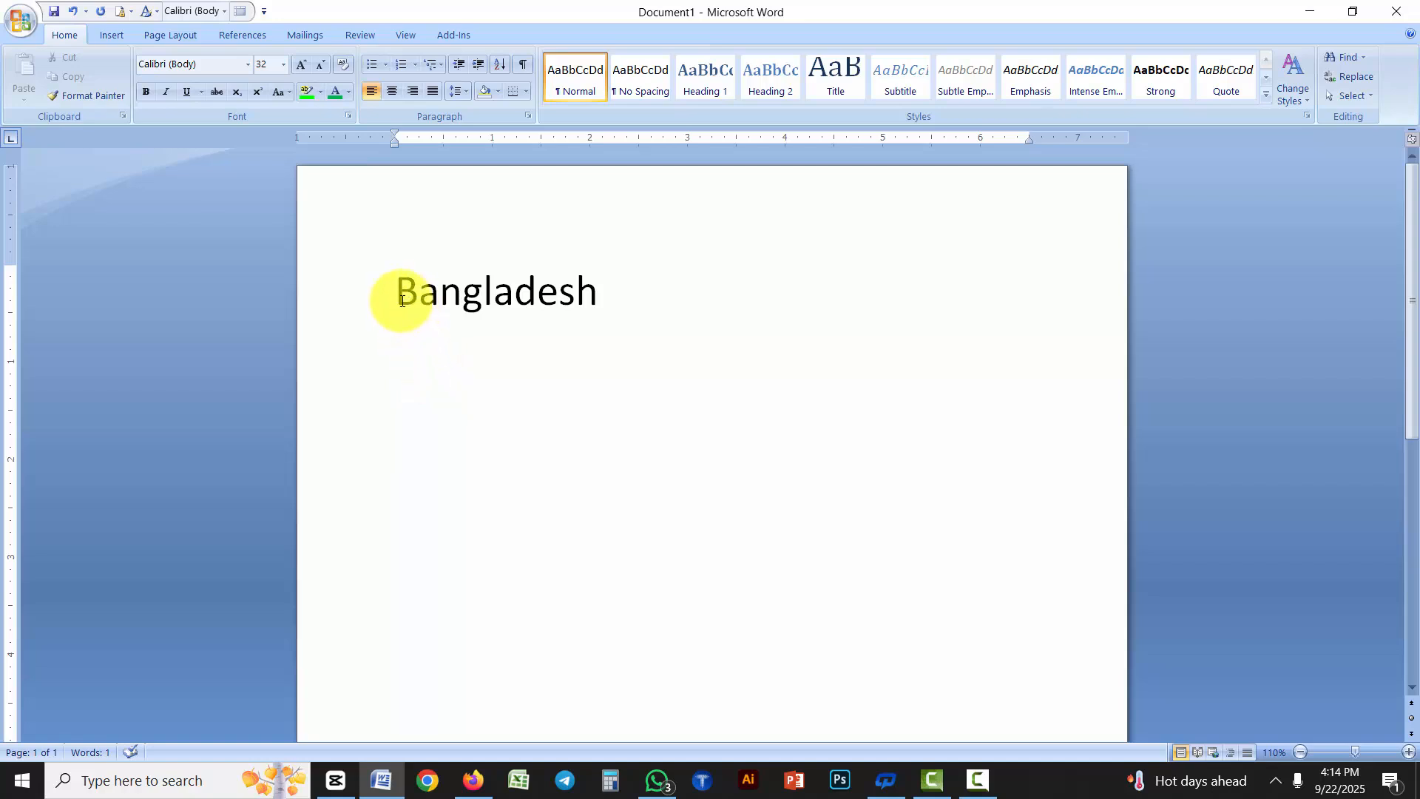
# Change the font color of the letter "B" in "Bangladesh" to standard green
pyautogui.moveTo(400, 301); pyautogui.dragTo(411, 304)
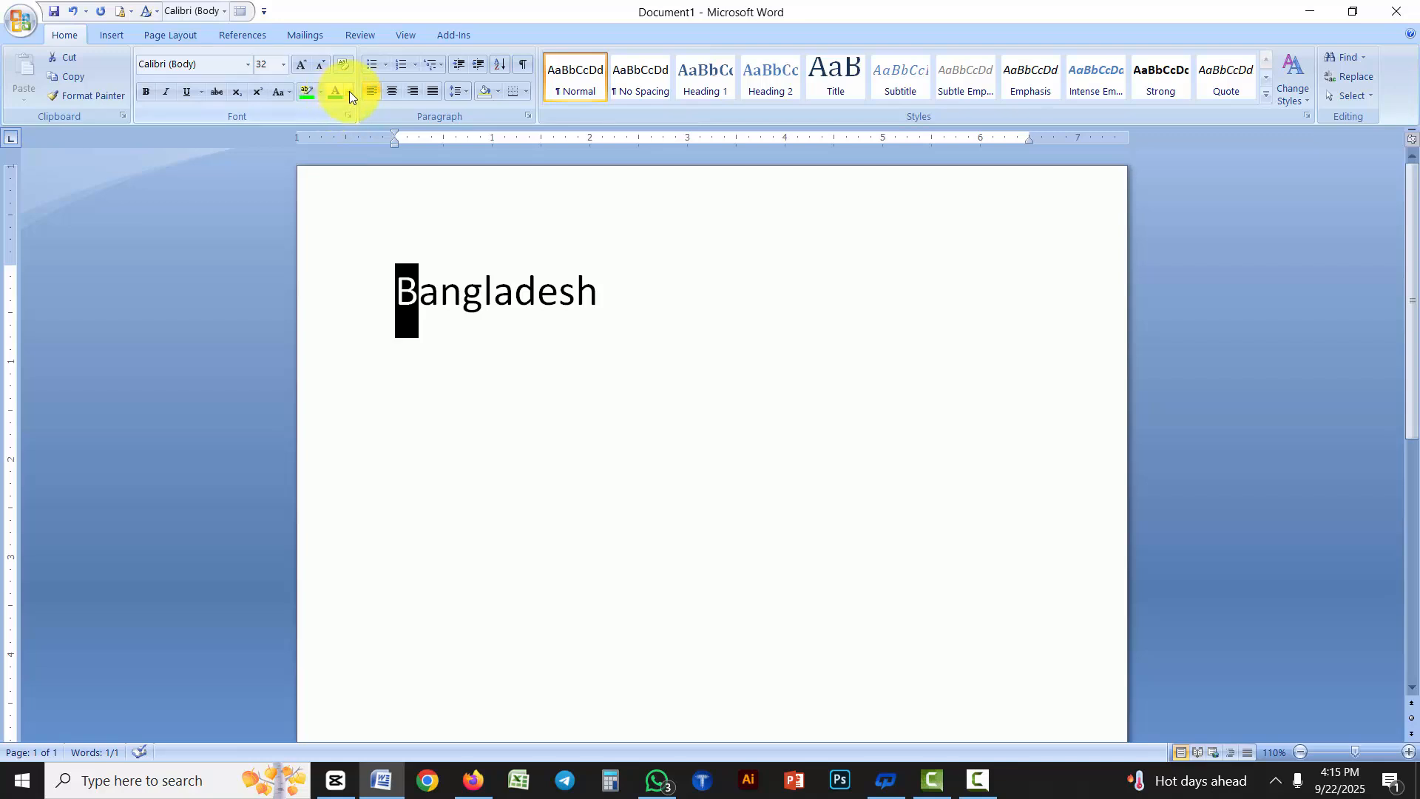
pyautogui.click(349, 92)
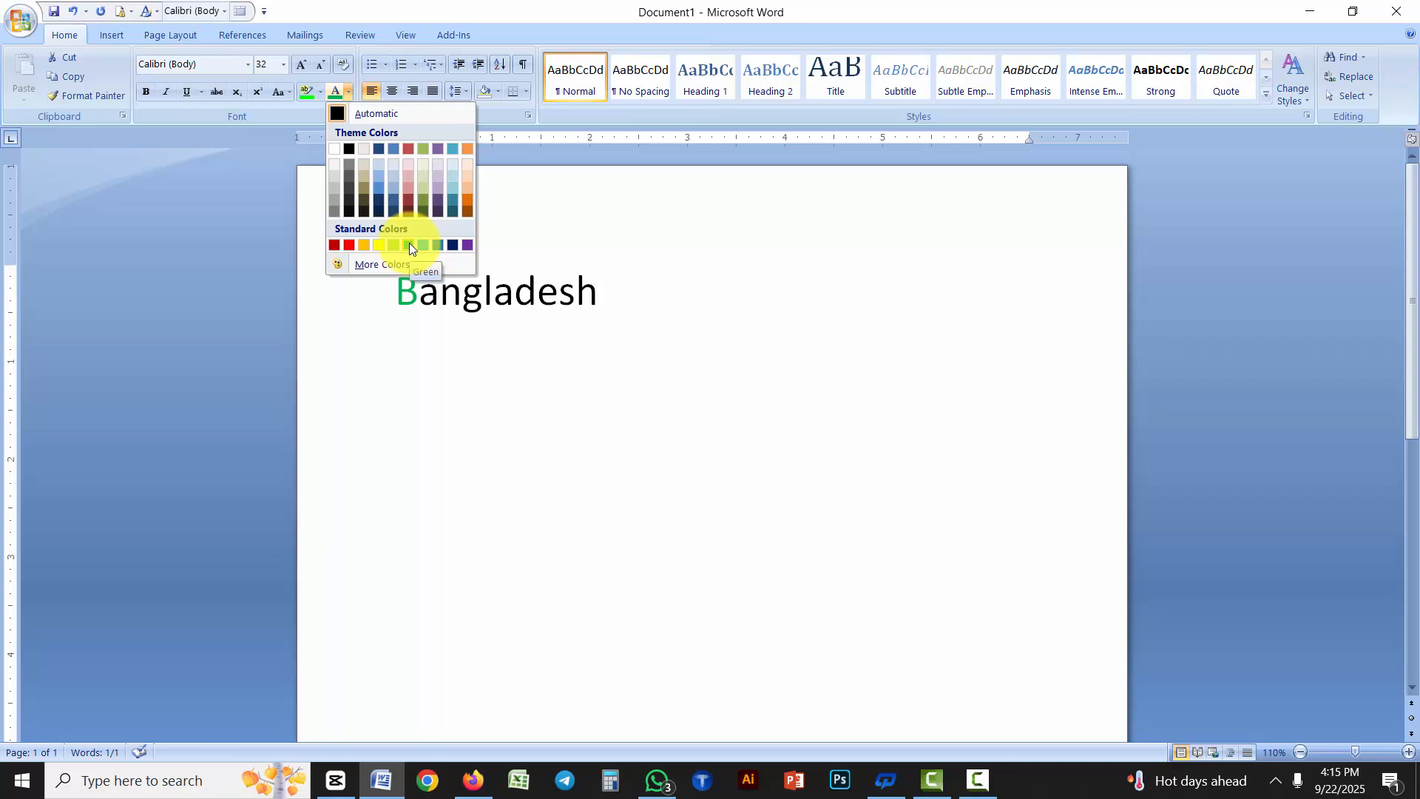
pyautogui.click(347, 92)
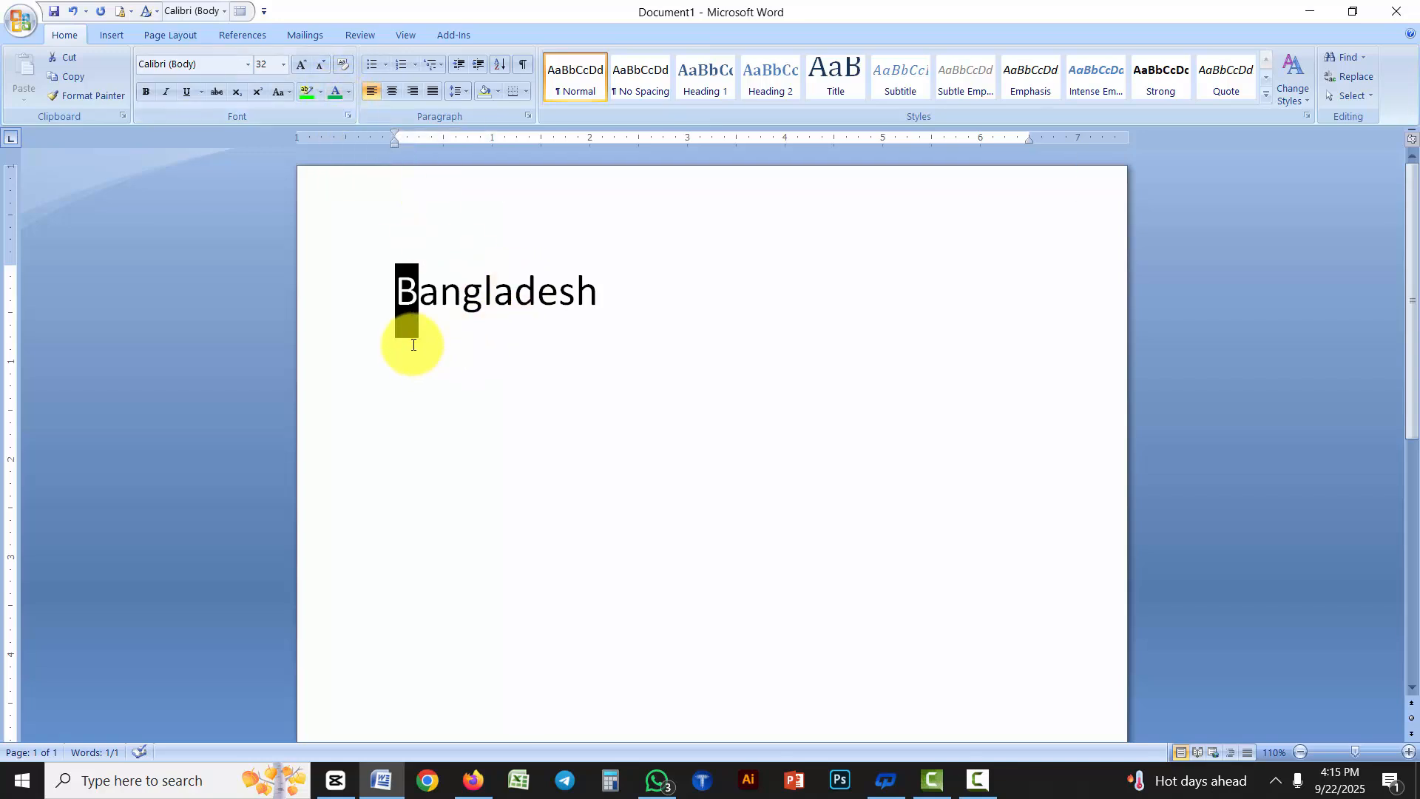
pyautogui.click(332, 89)
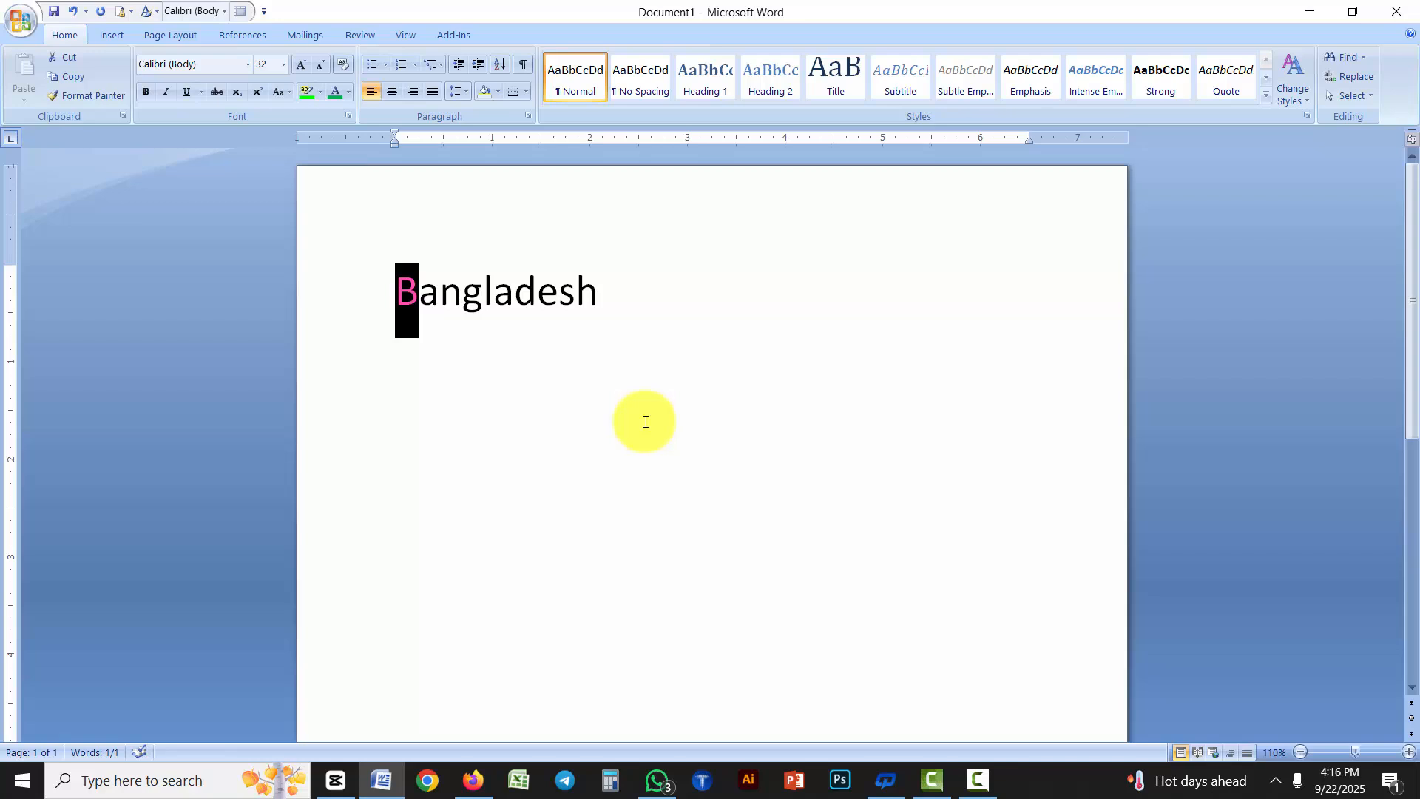
pyautogui.moveTo(576, 291); pyautogui.dragTo(597, 295)
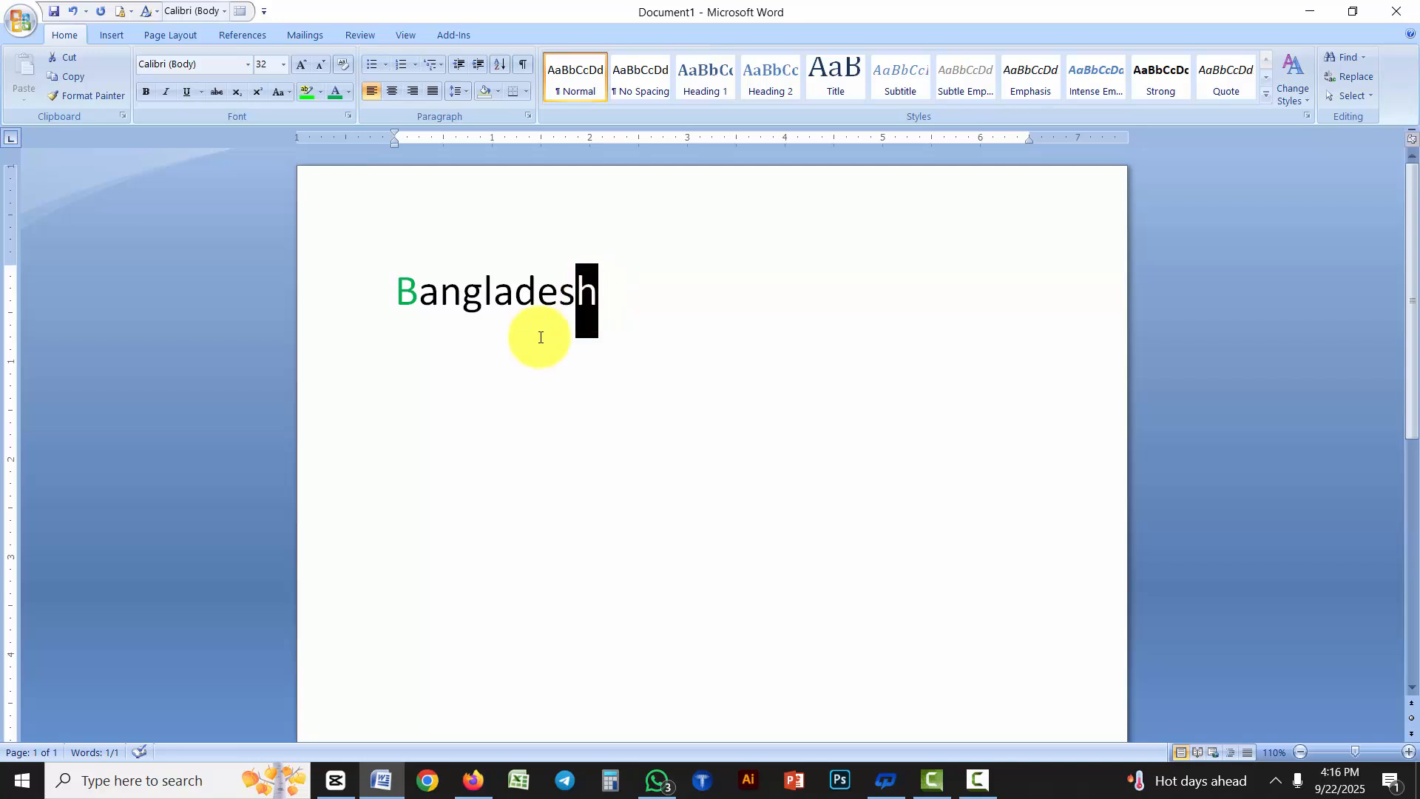
pyautogui.click(488, 381)
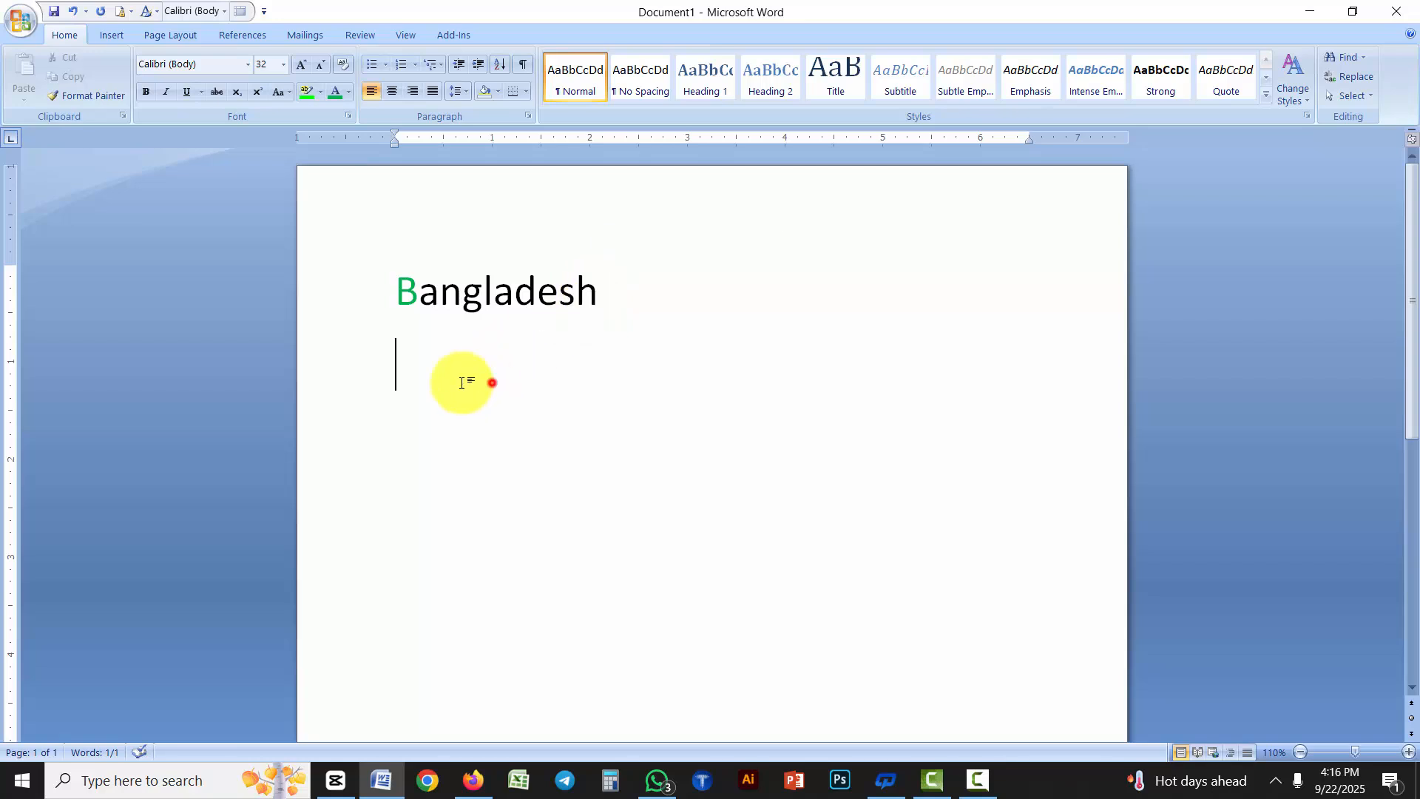
pyautogui.click(398, 291)
pyautogui.moveTo(404, 291); pyautogui.dragTo(412, 375)
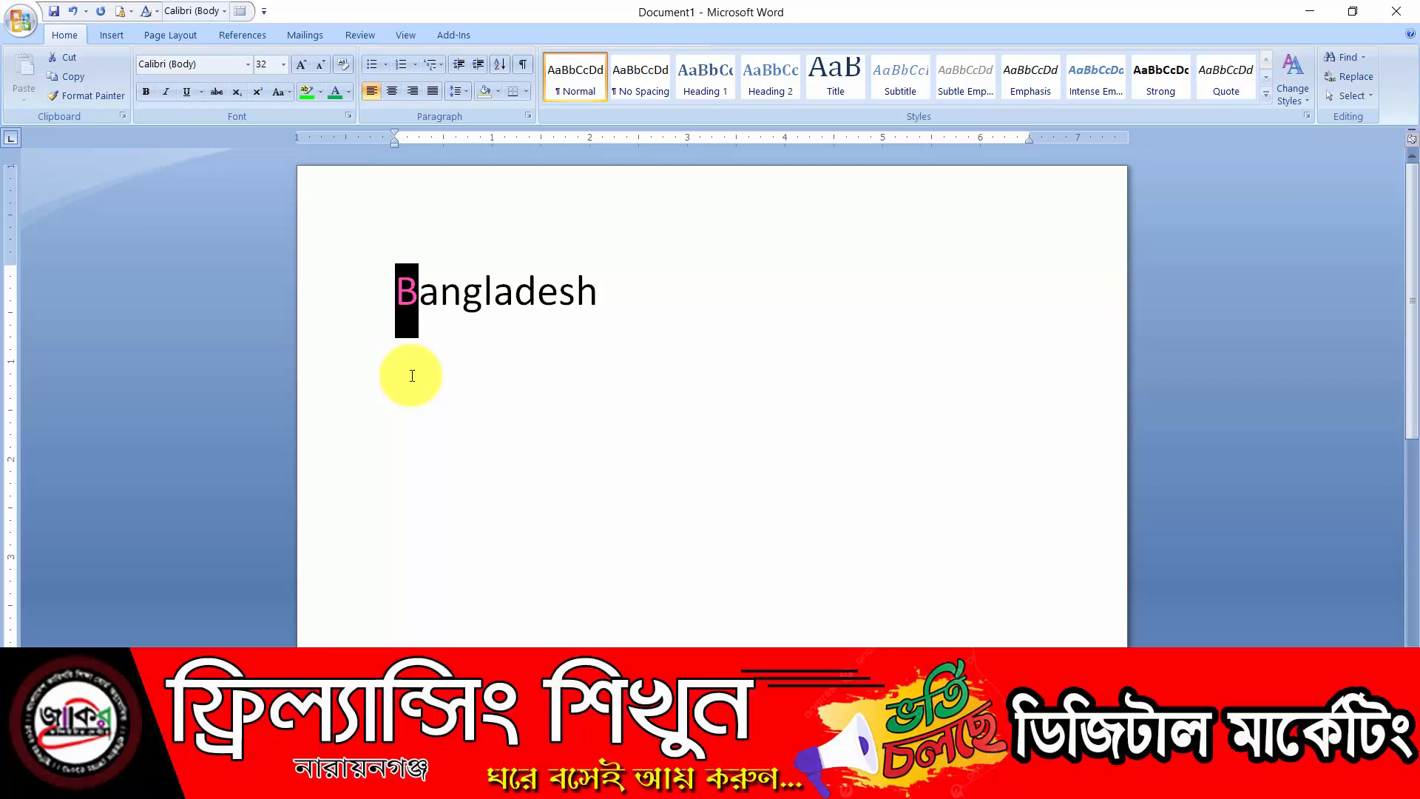
pyautogui.click(539, 422)
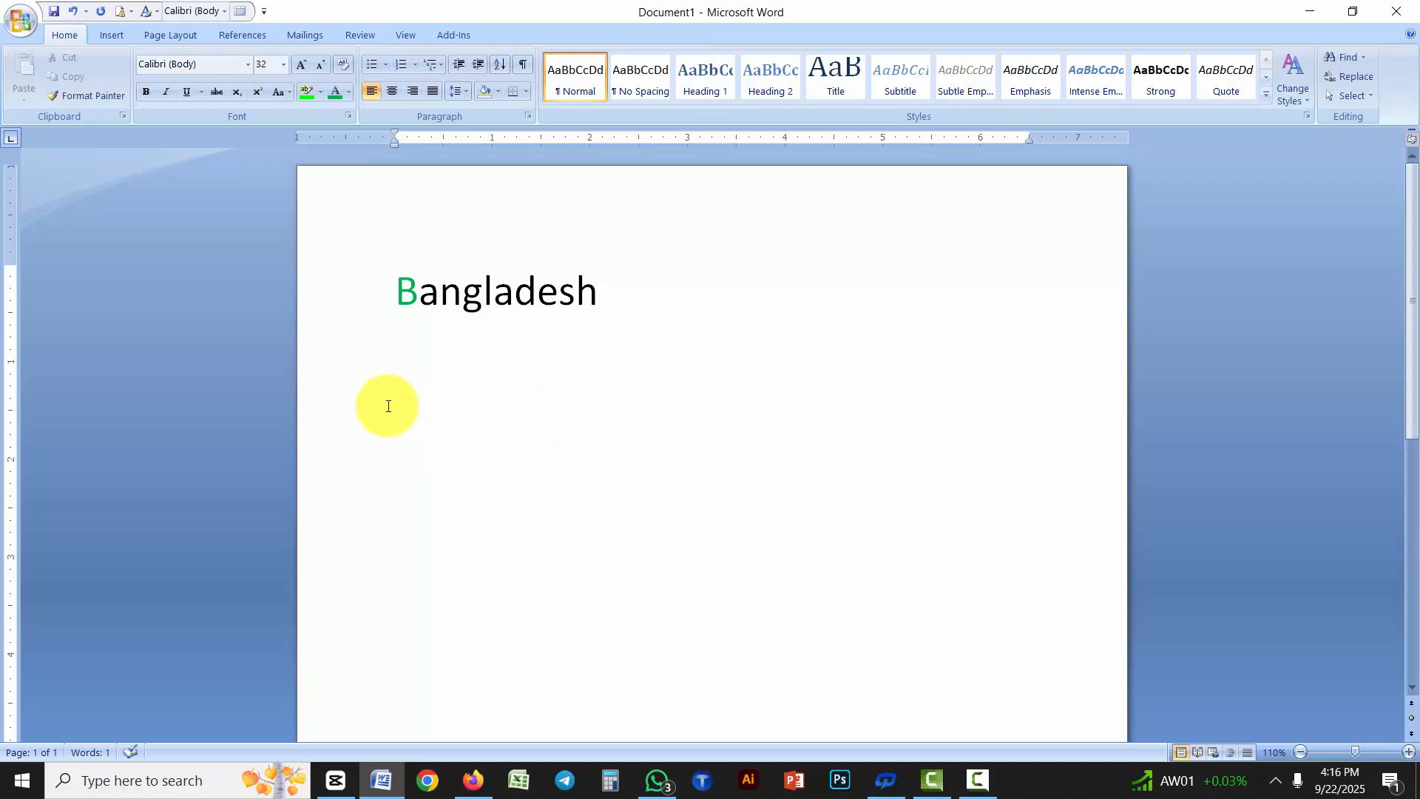
# Change the font color of the first letter "a" in "Bangladesh" to standard purple
pyautogui.moveTo(414, 290); pyautogui.dragTo(432, 293)
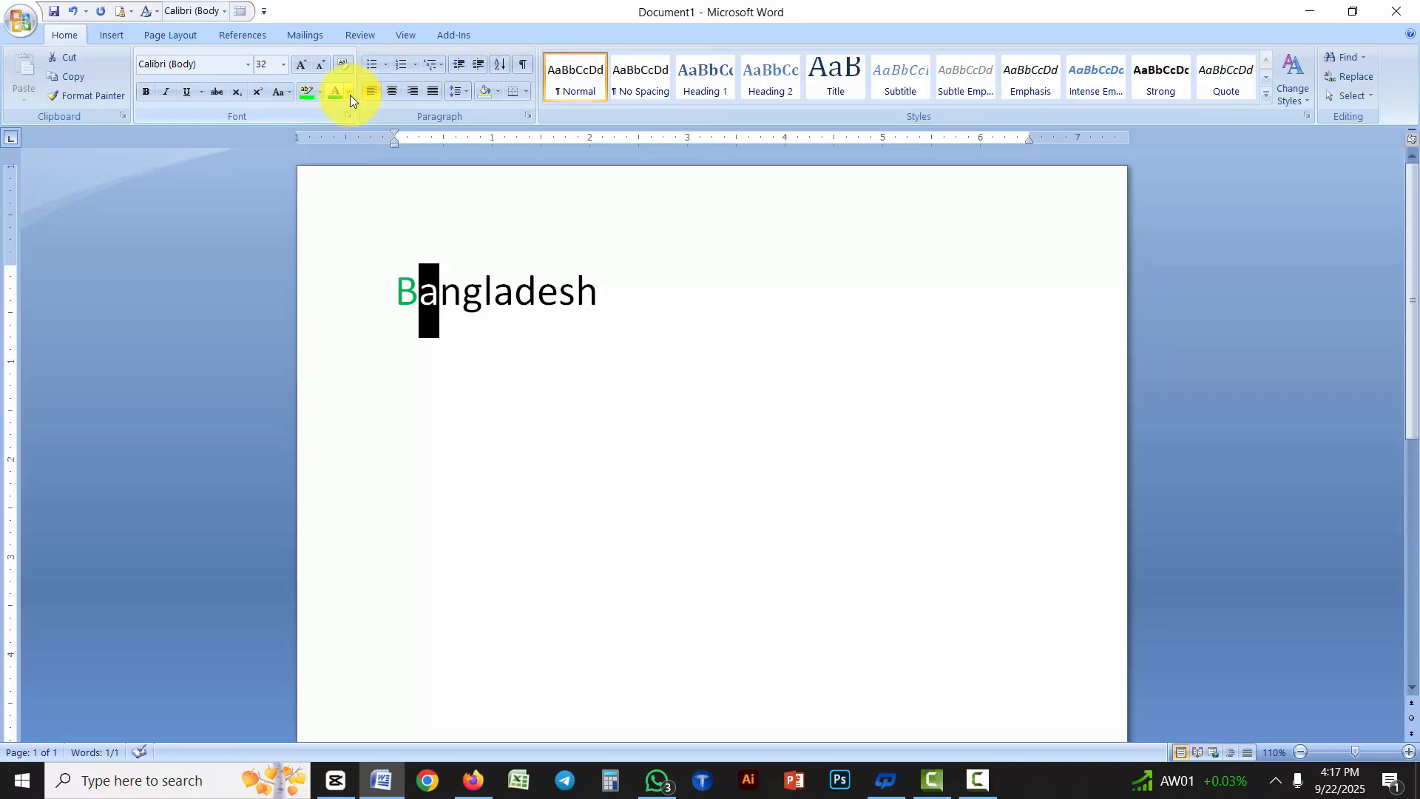
pyautogui.click(349, 95)
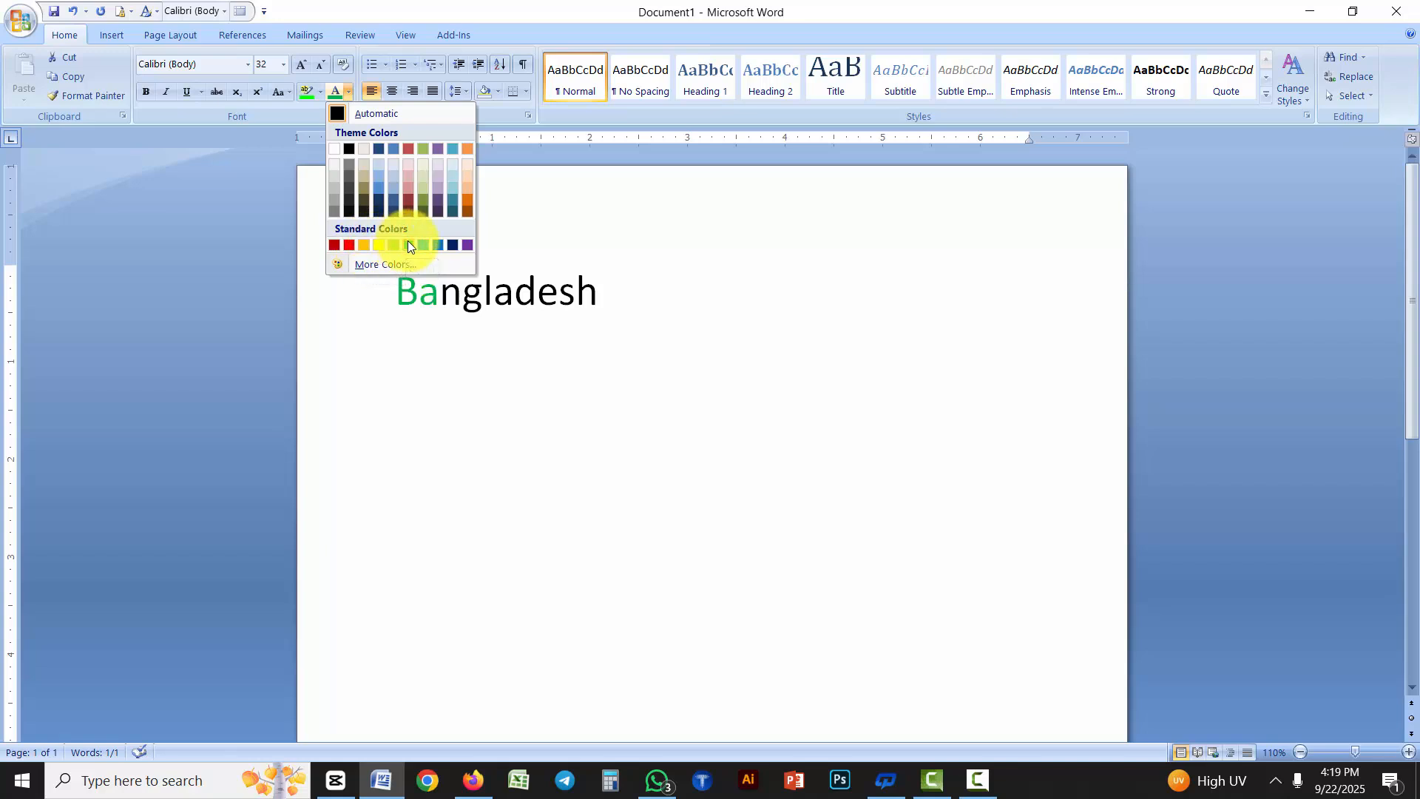
pyautogui.click(468, 249)
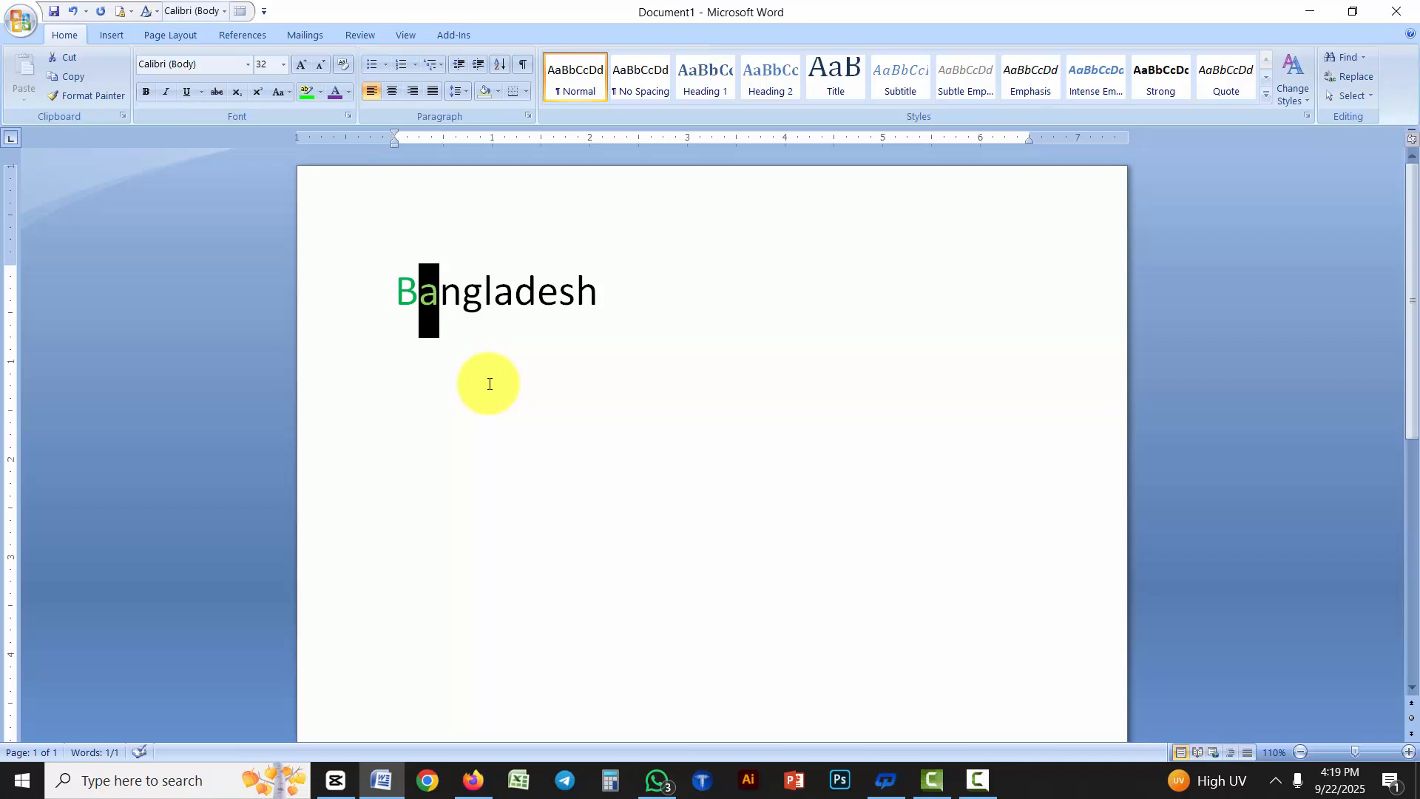
pyautogui.click(489, 384)
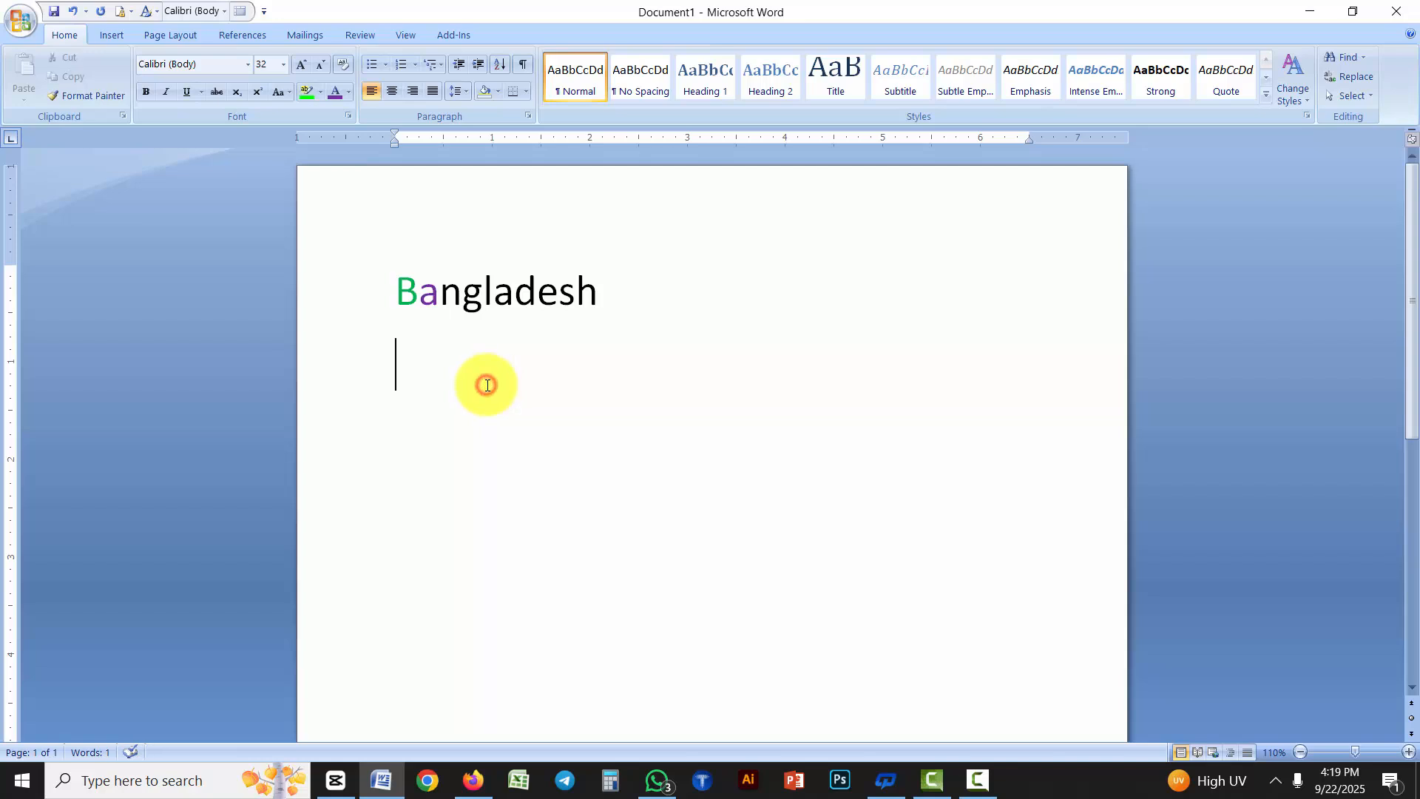
pyautogui.click(348, 92)
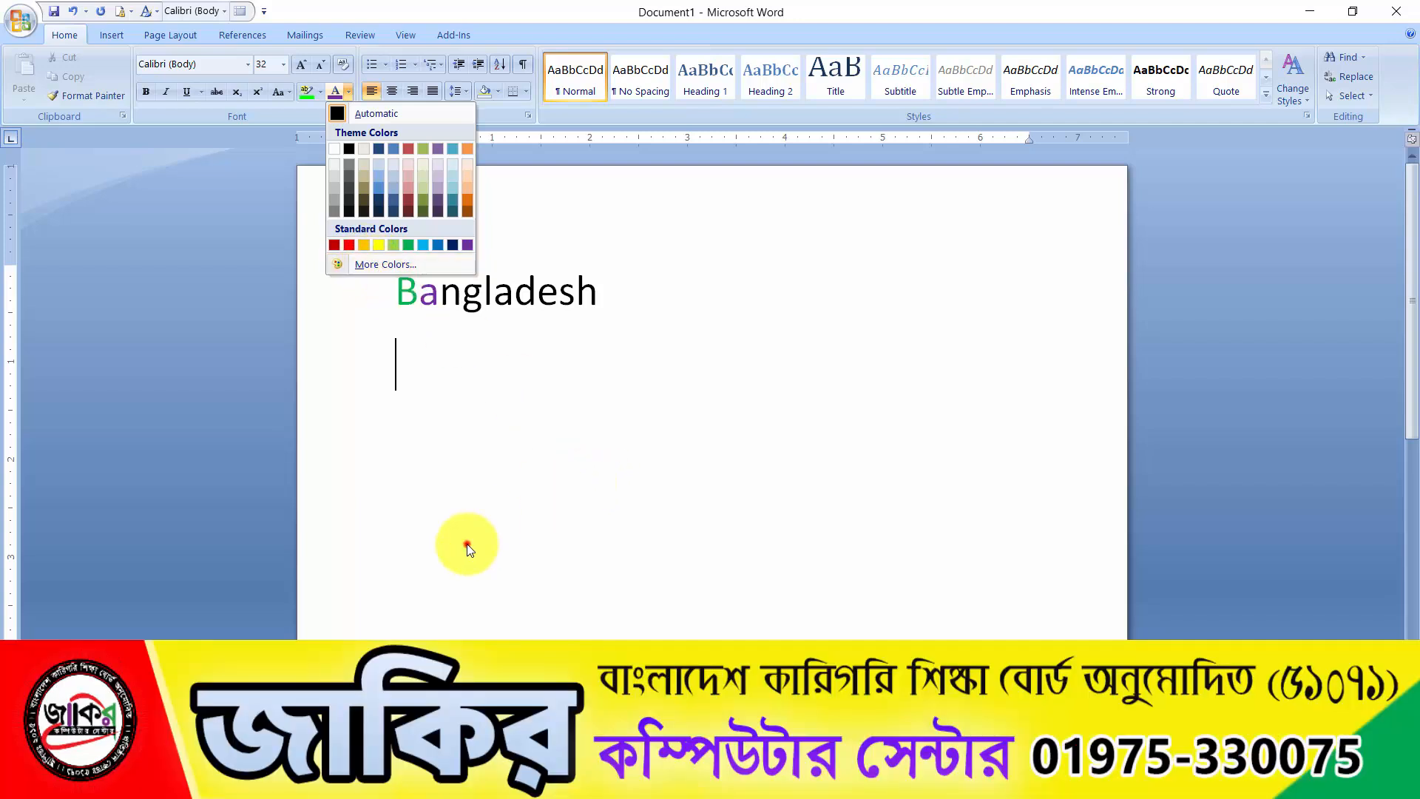
pyautogui.click(466, 538)
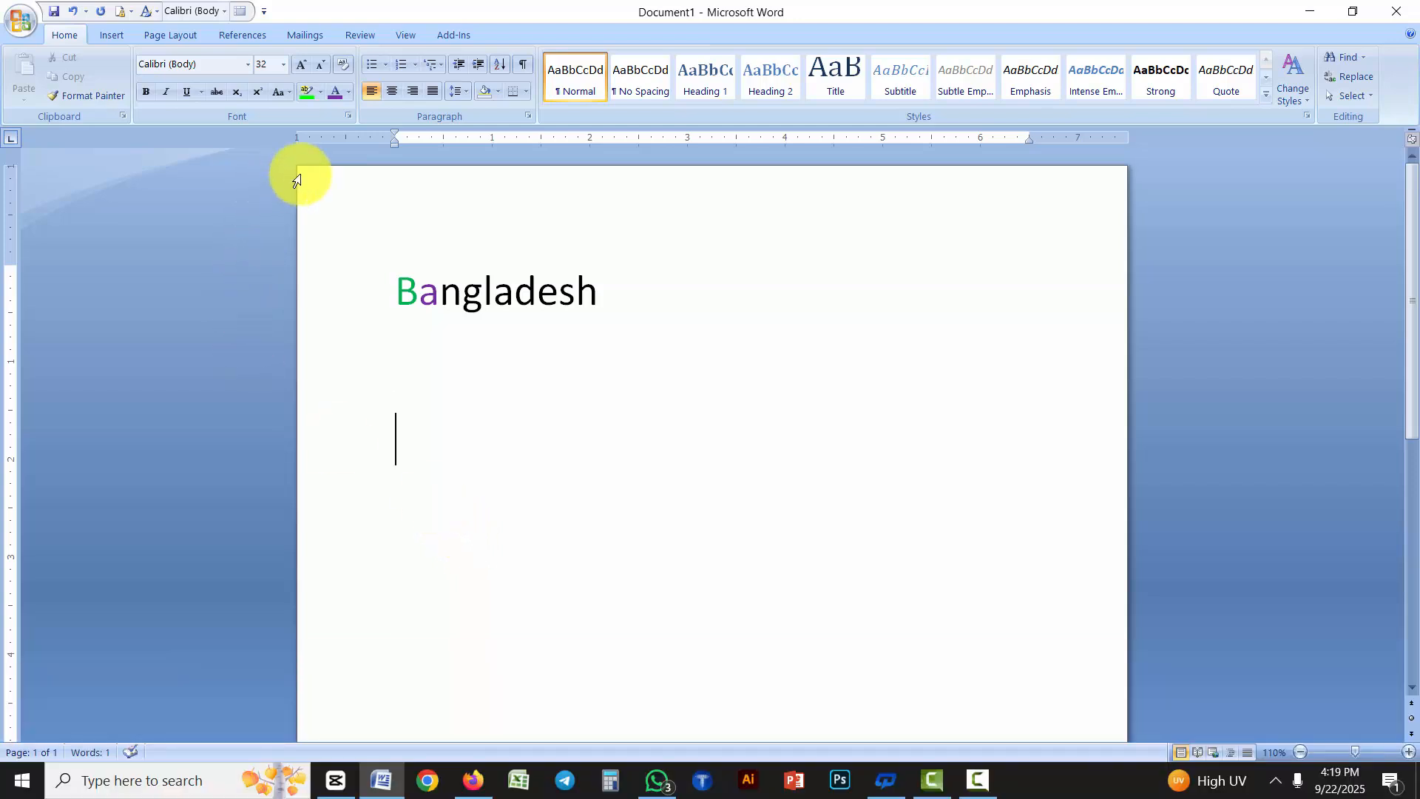
pyautogui.click(348, 93)
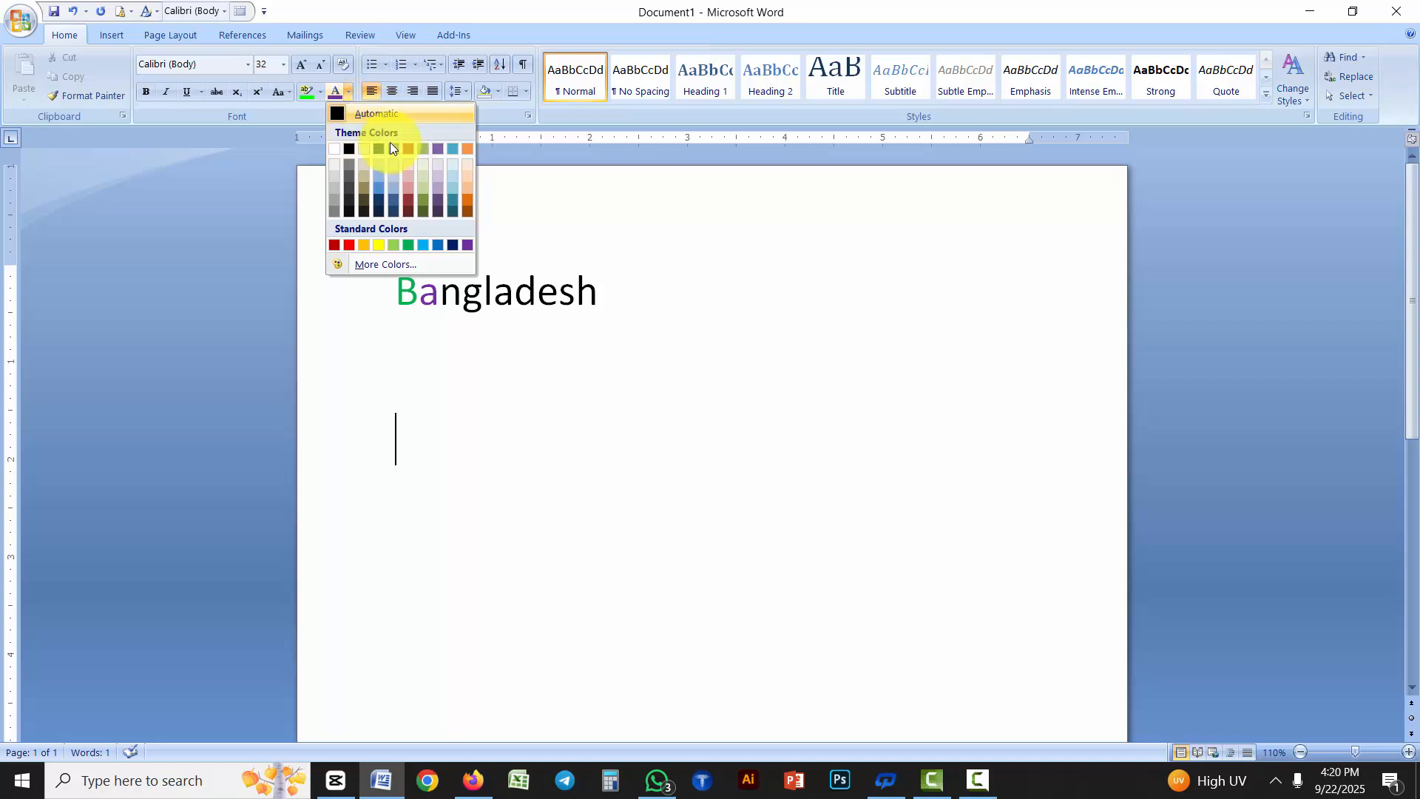
pyautogui.click(571, 474)
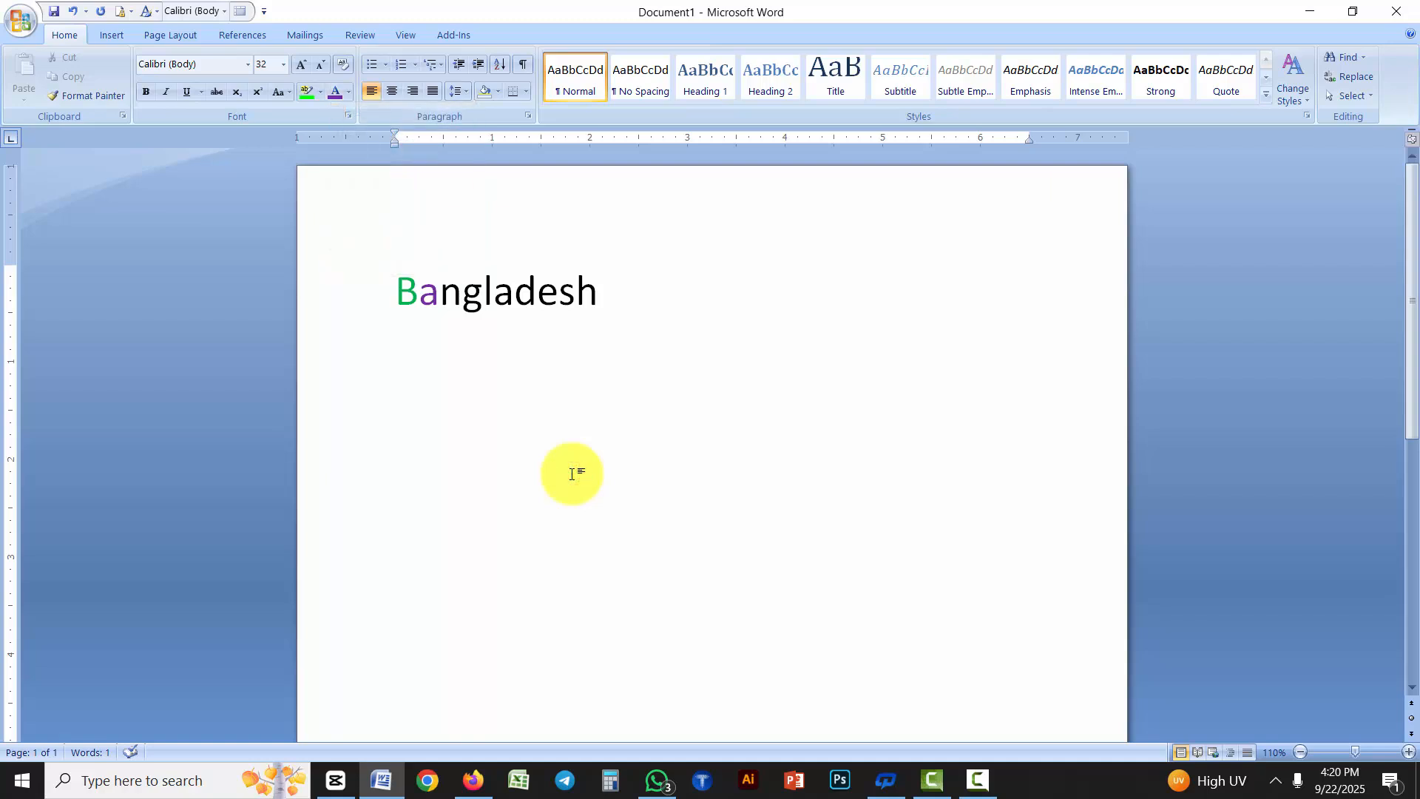
# Create a new blank document and enter two lines of filler text, "uggjgjgjkgjgjgh" and "nbmnbmnbmnb"
pyautogui.hotkey('ctrl', 'n')
pyautogui.write('uggjgjgjkg')
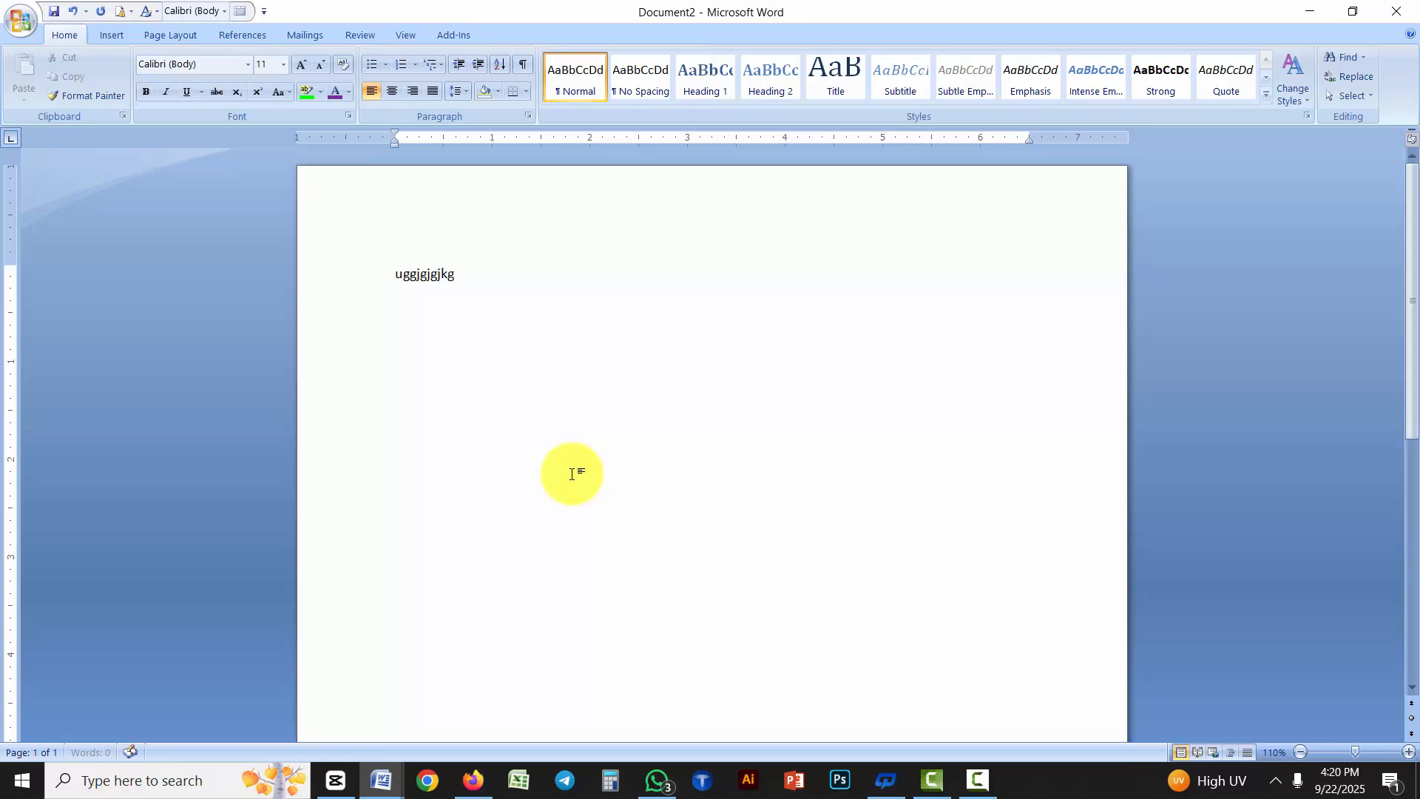
pyautogui.write('jgjgh')
pyautogui.press('Return')
pyautogui.write('nbmnbmnbmnb')
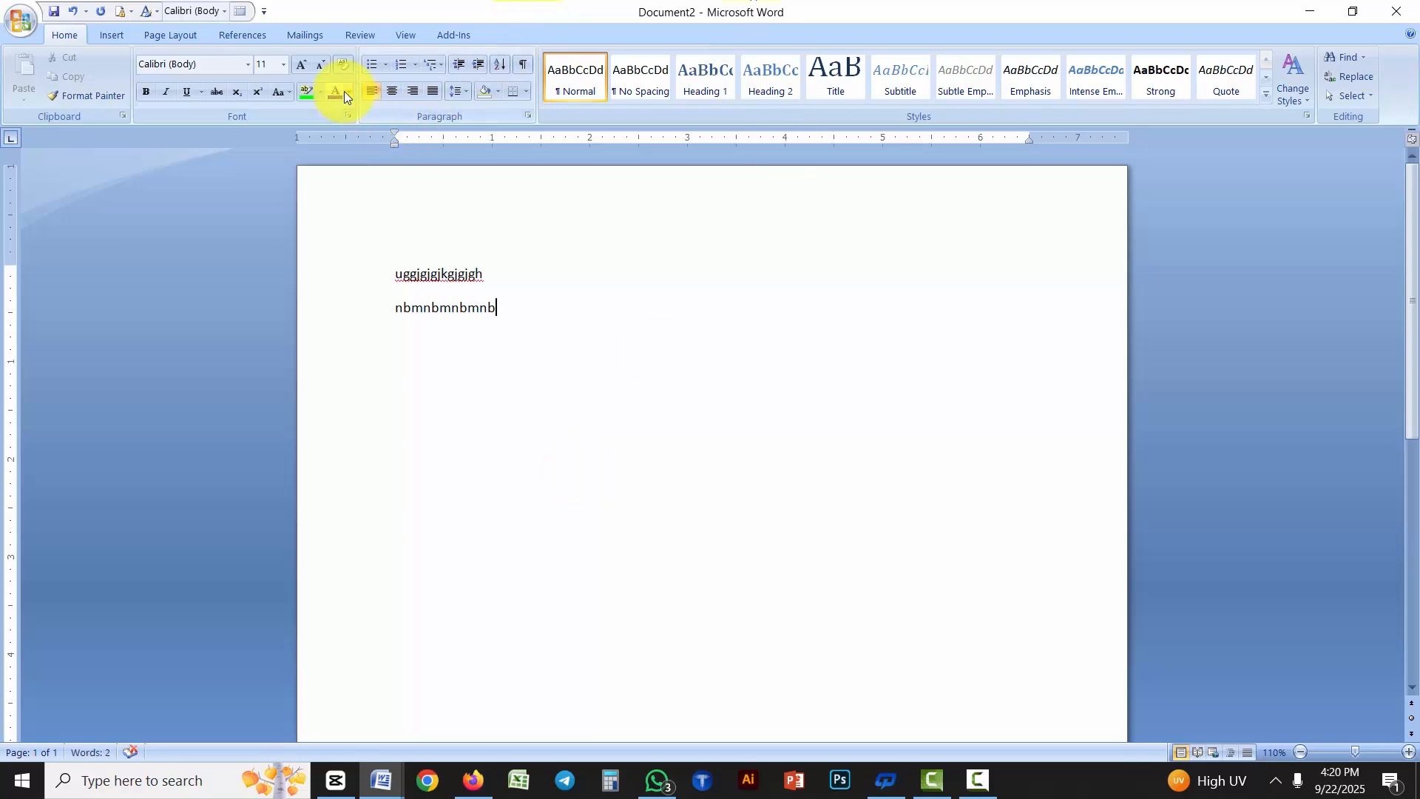
# Close the filler text document without saving its changes
pyautogui.click(347, 91)
pyautogui.click(1395, 11)
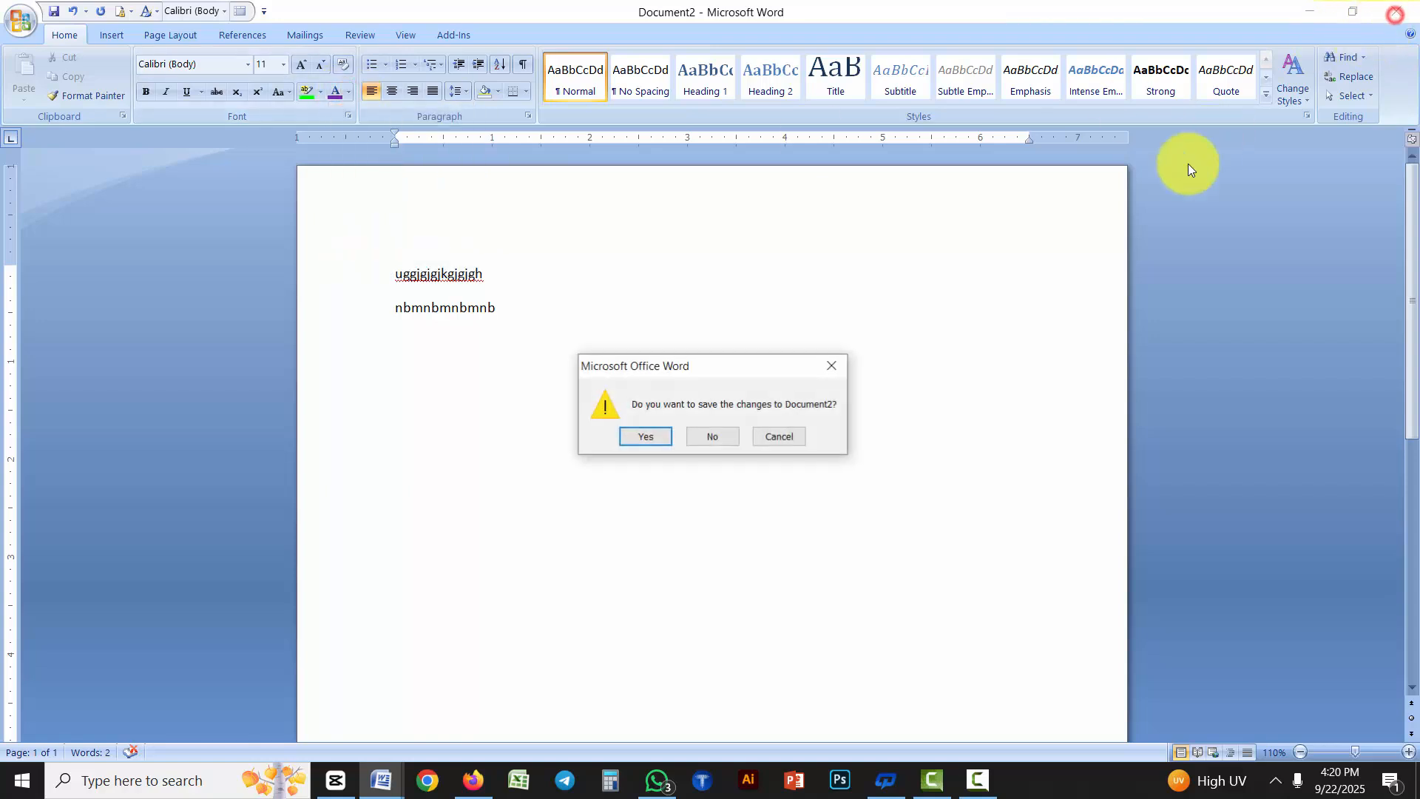
pyautogui.click(695, 436)
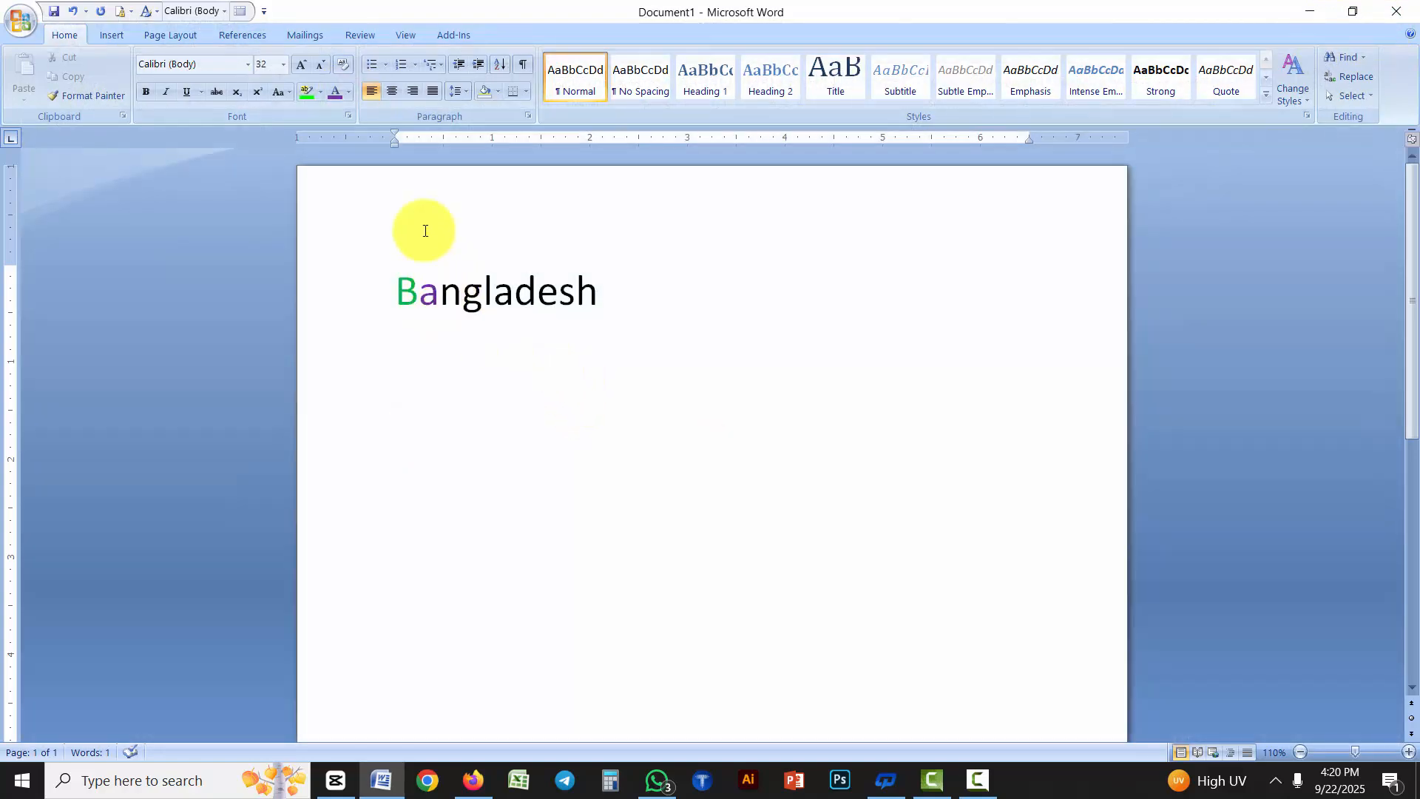
# Preview dark blue, teal and green swatches in the standard palette of additional font colors, and discard the choice
pyautogui.click(347, 91)
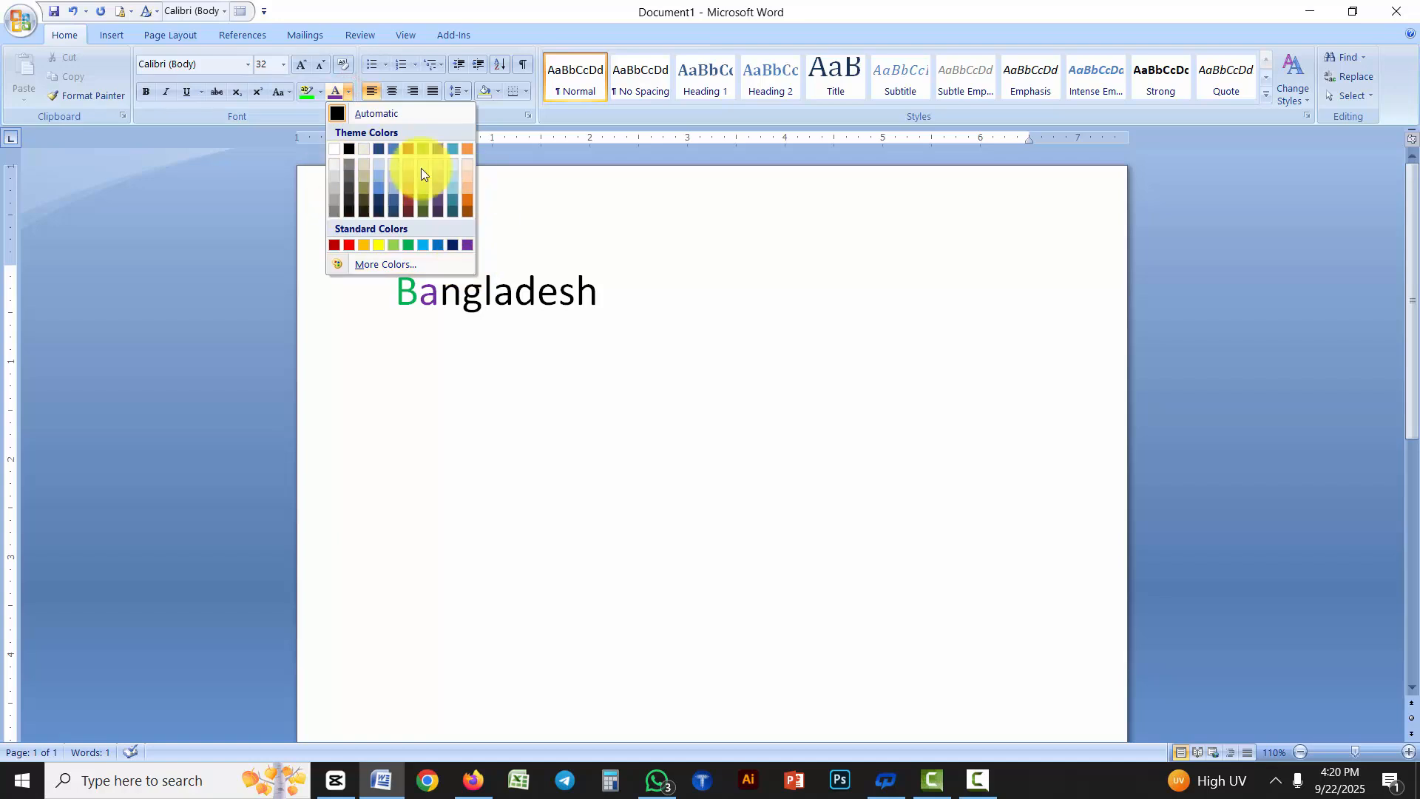
pyautogui.click(401, 264)
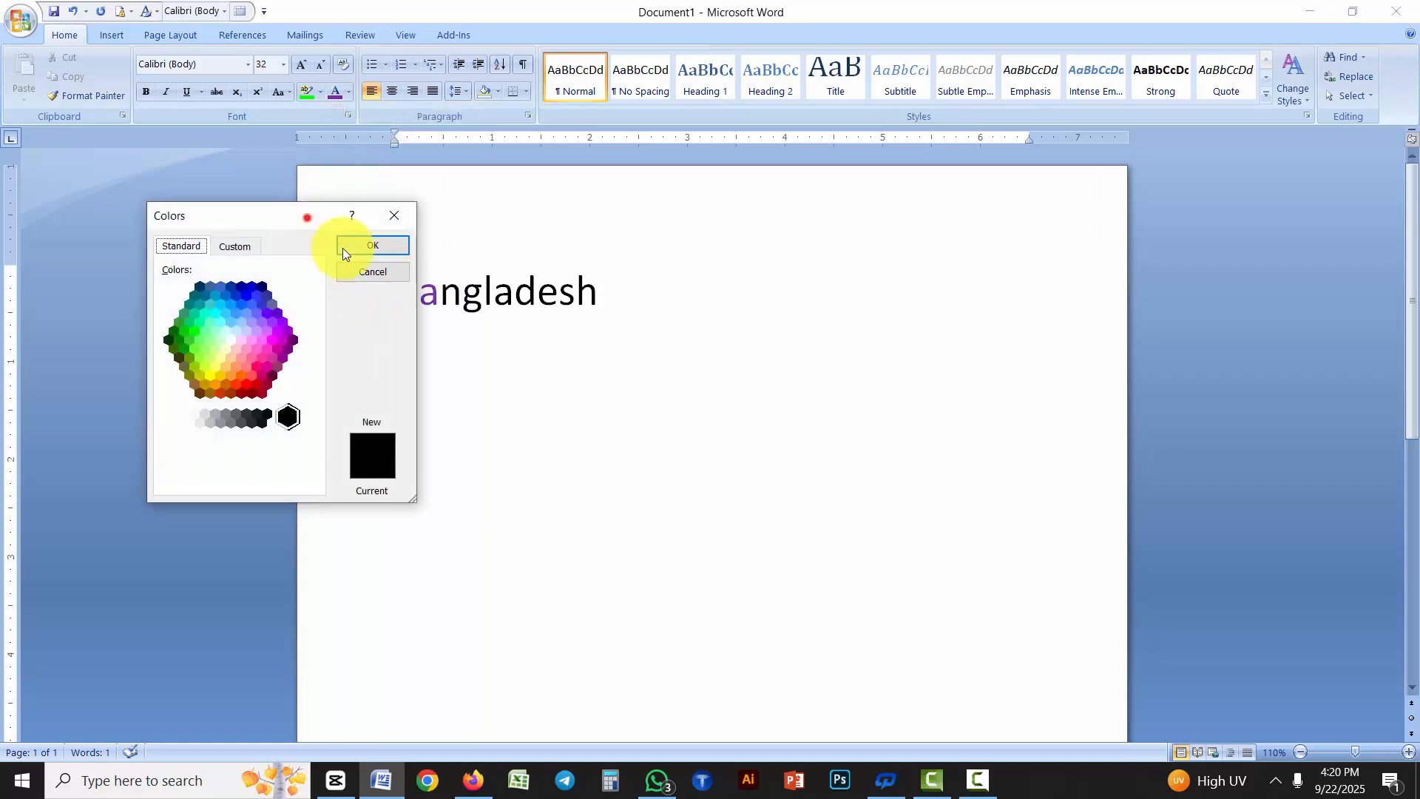
pyautogui.moveTo(308, 218); pyautogui.dragTo(998, 253)
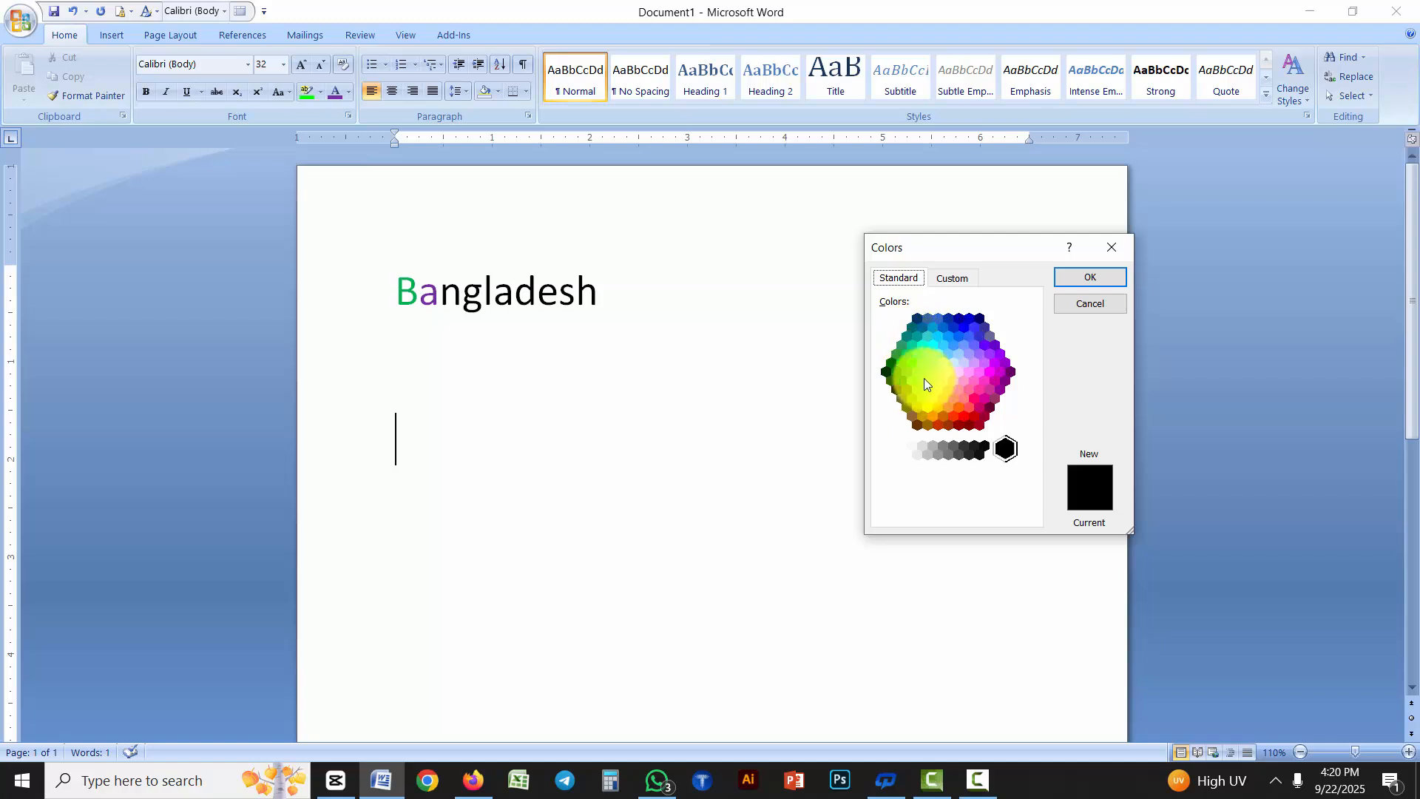
pyautogui.click(917, 320)
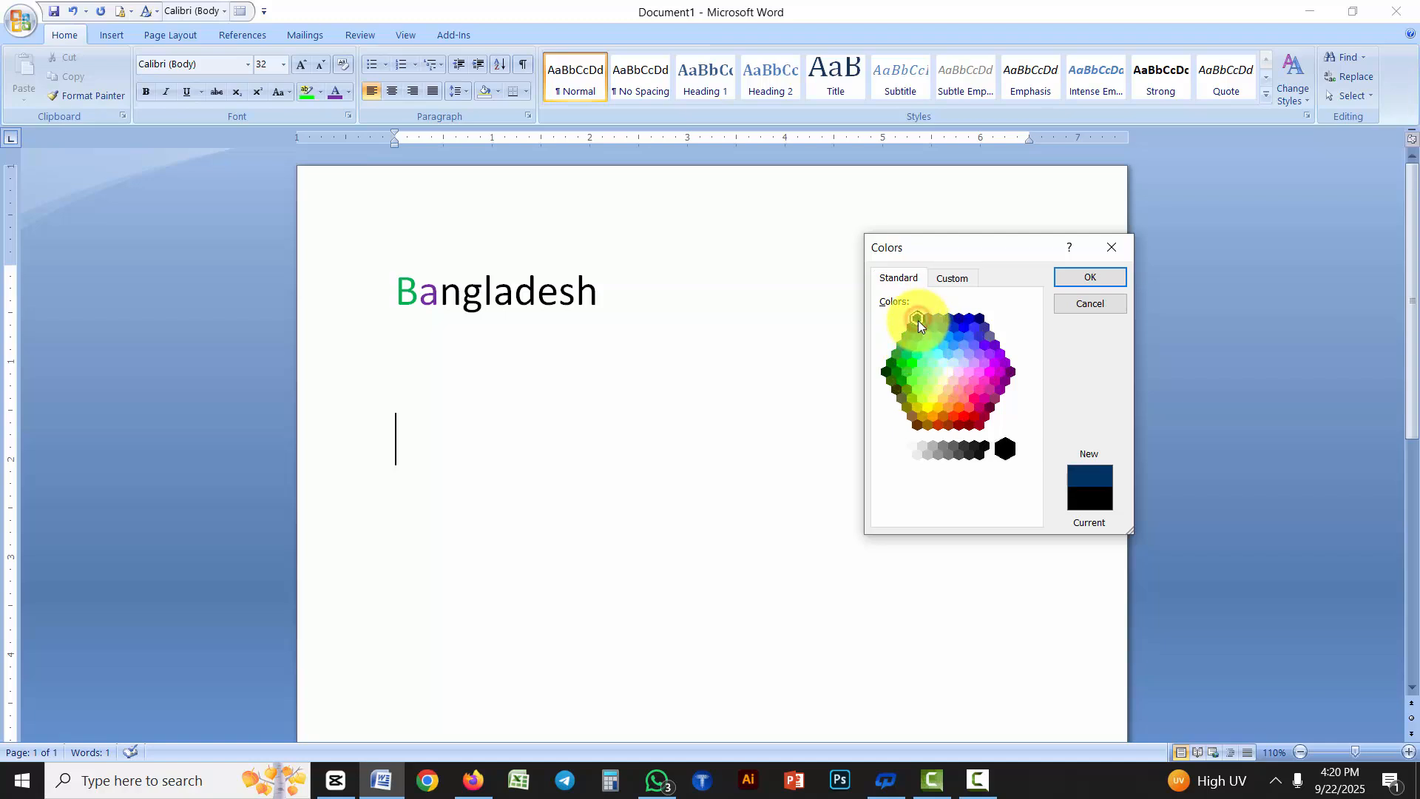
pyautogui.click(920, 339)
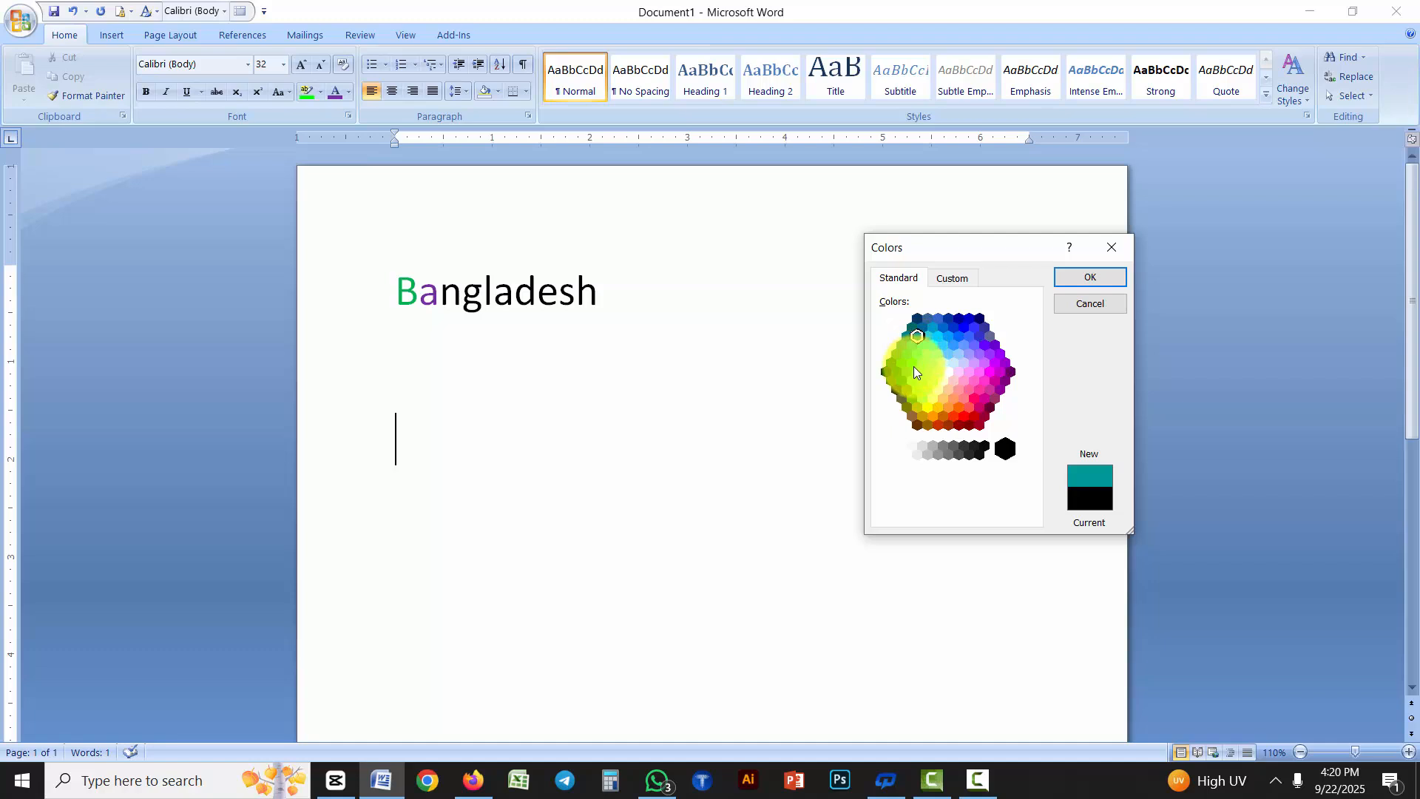
pyautogui.click(907, 372)
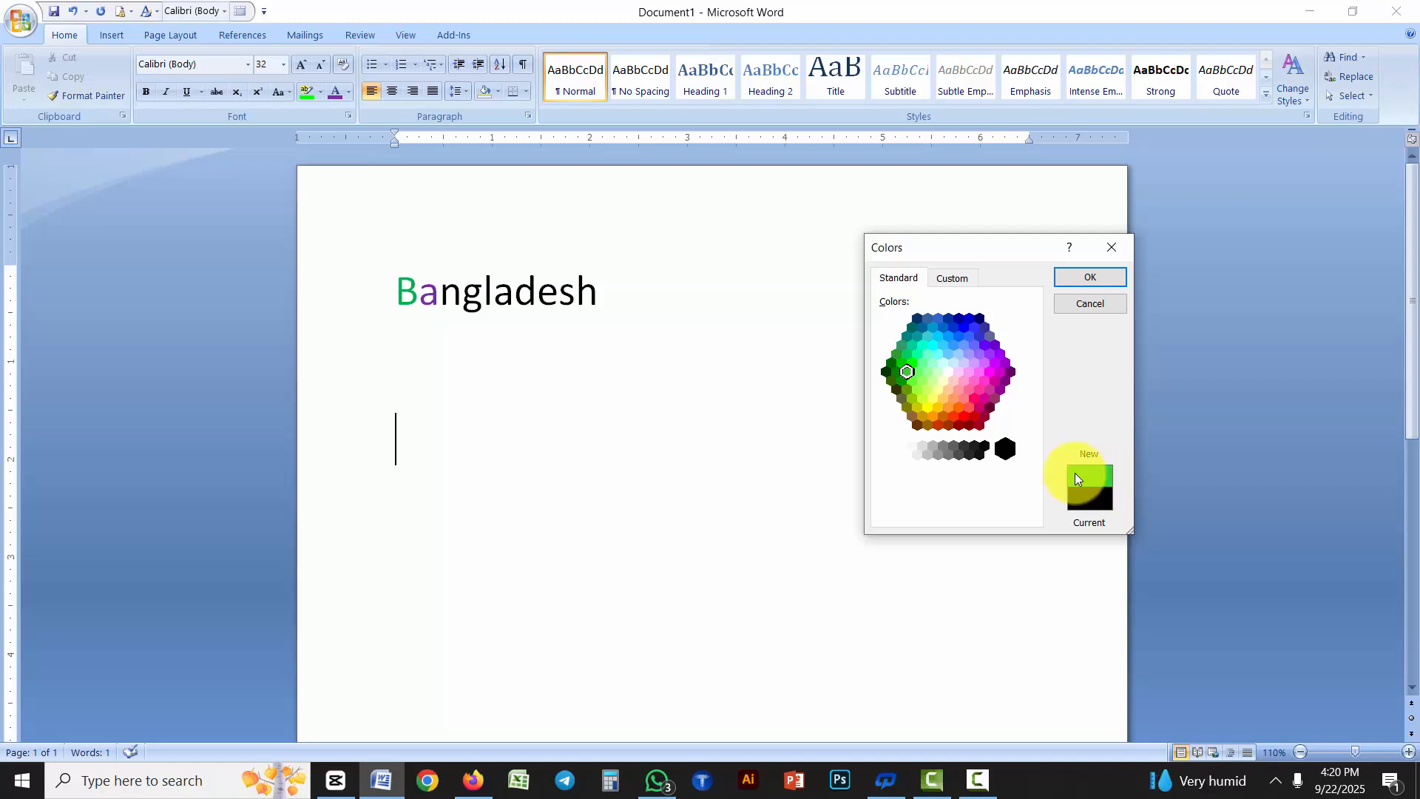
pyautogui.click(917, 337)
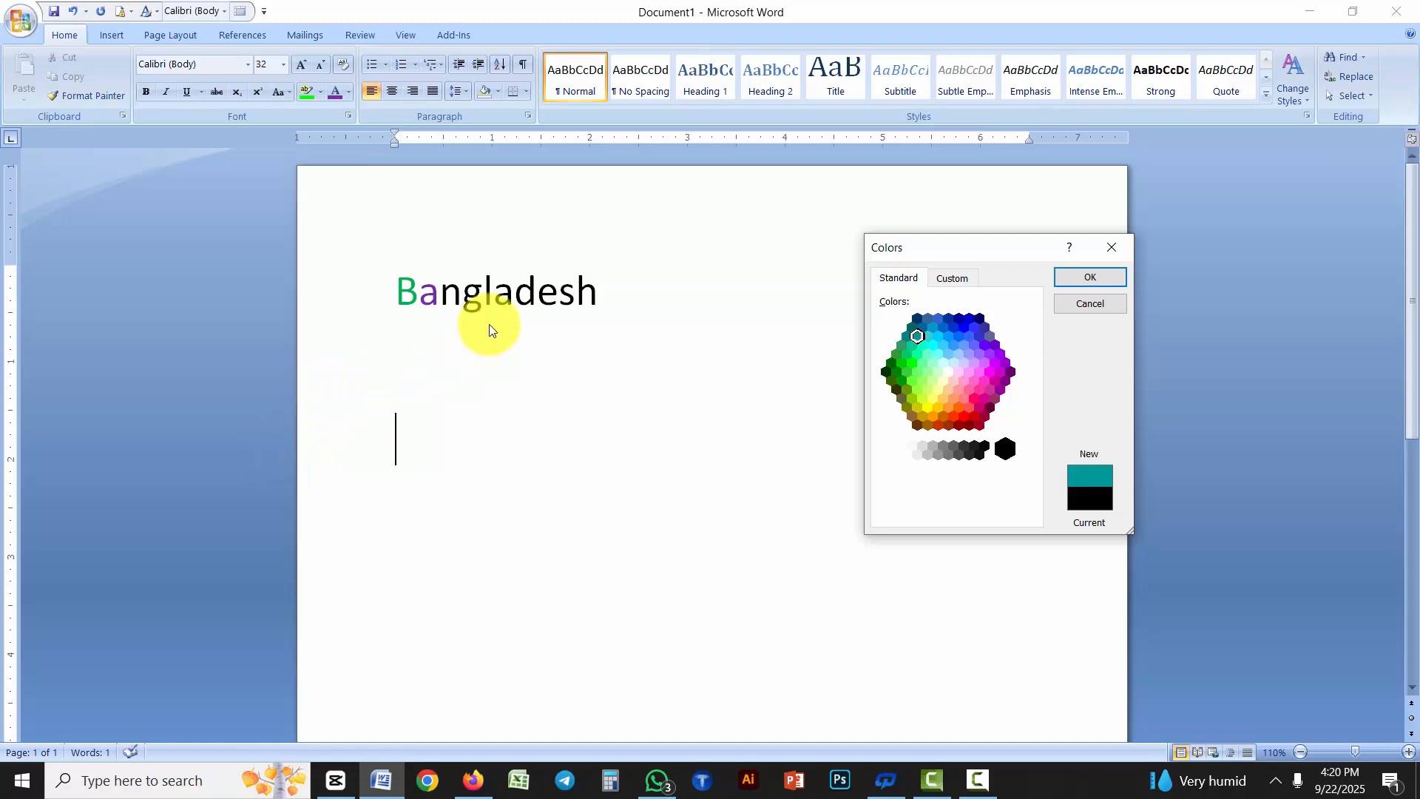
pyautogui.click(1087, 309)
# Change the font color of the letter "n" in "Bangladesh" to dark orange-red from the additional standard colors
pyautogui.click(516, 402)
pyautogui.moveTo(459, 296); pyautogui.dragTo(440, 297)
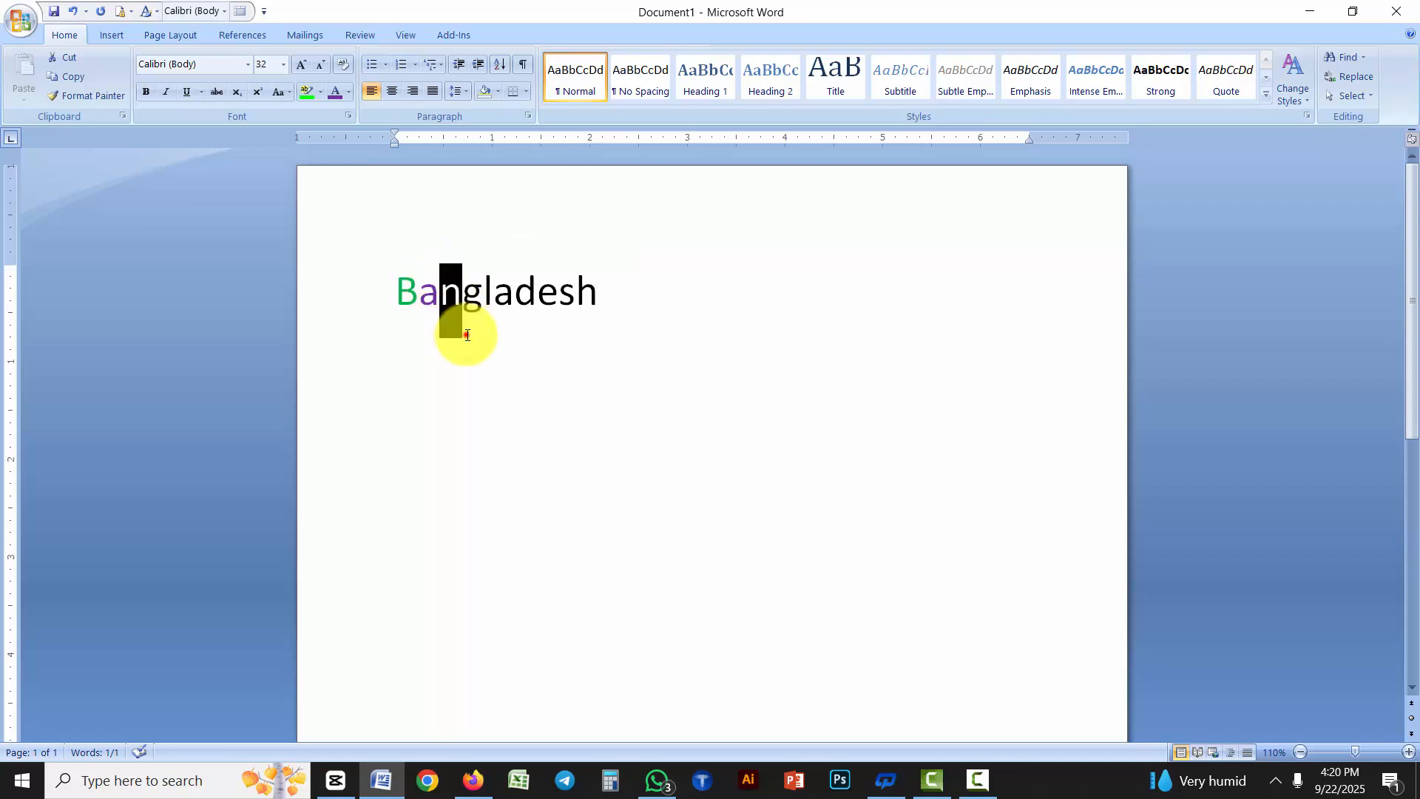
pyautogui.click(466, 335)
pyautogui.moveTo(457, 293); pyautogui.dragTo(442, 295)
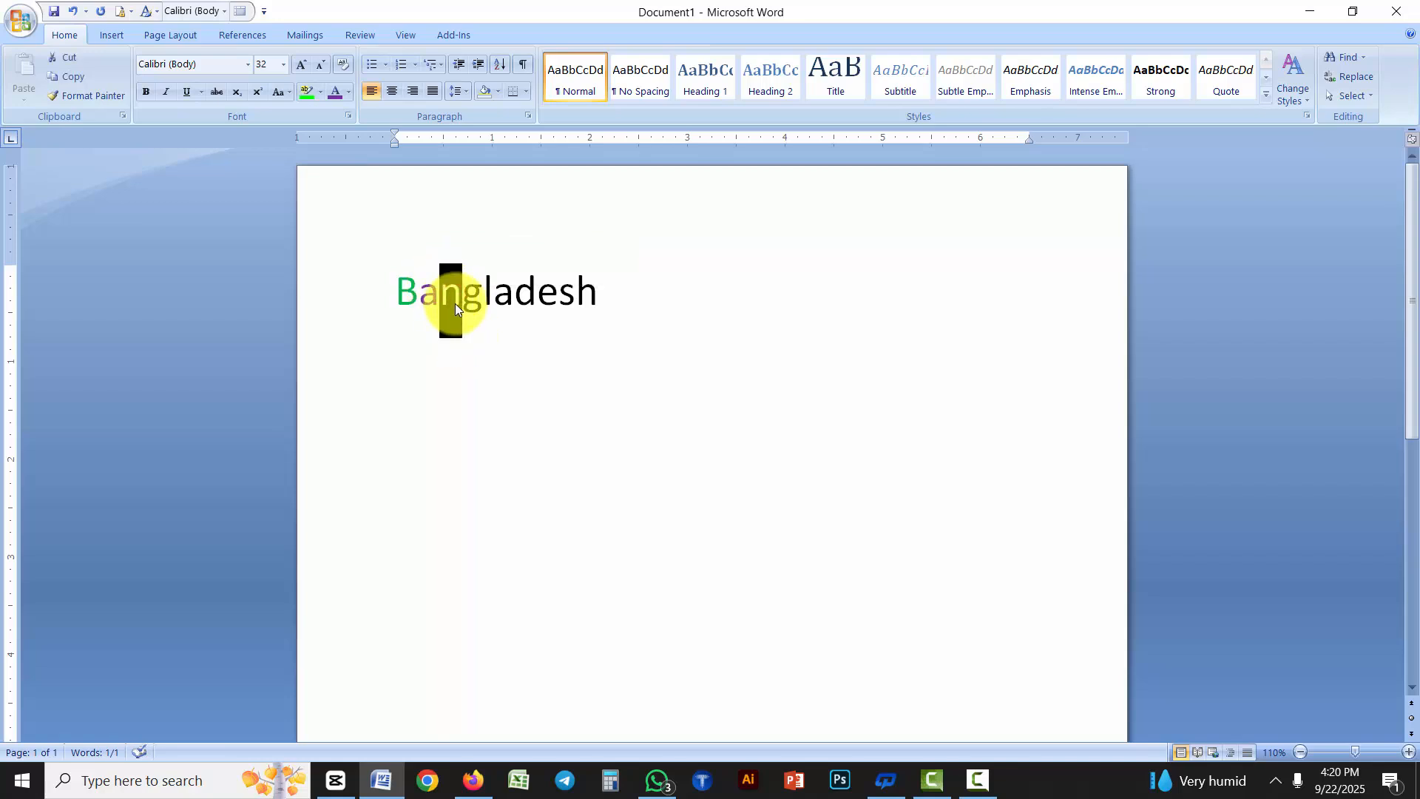
pyautogui.click(348, 91)
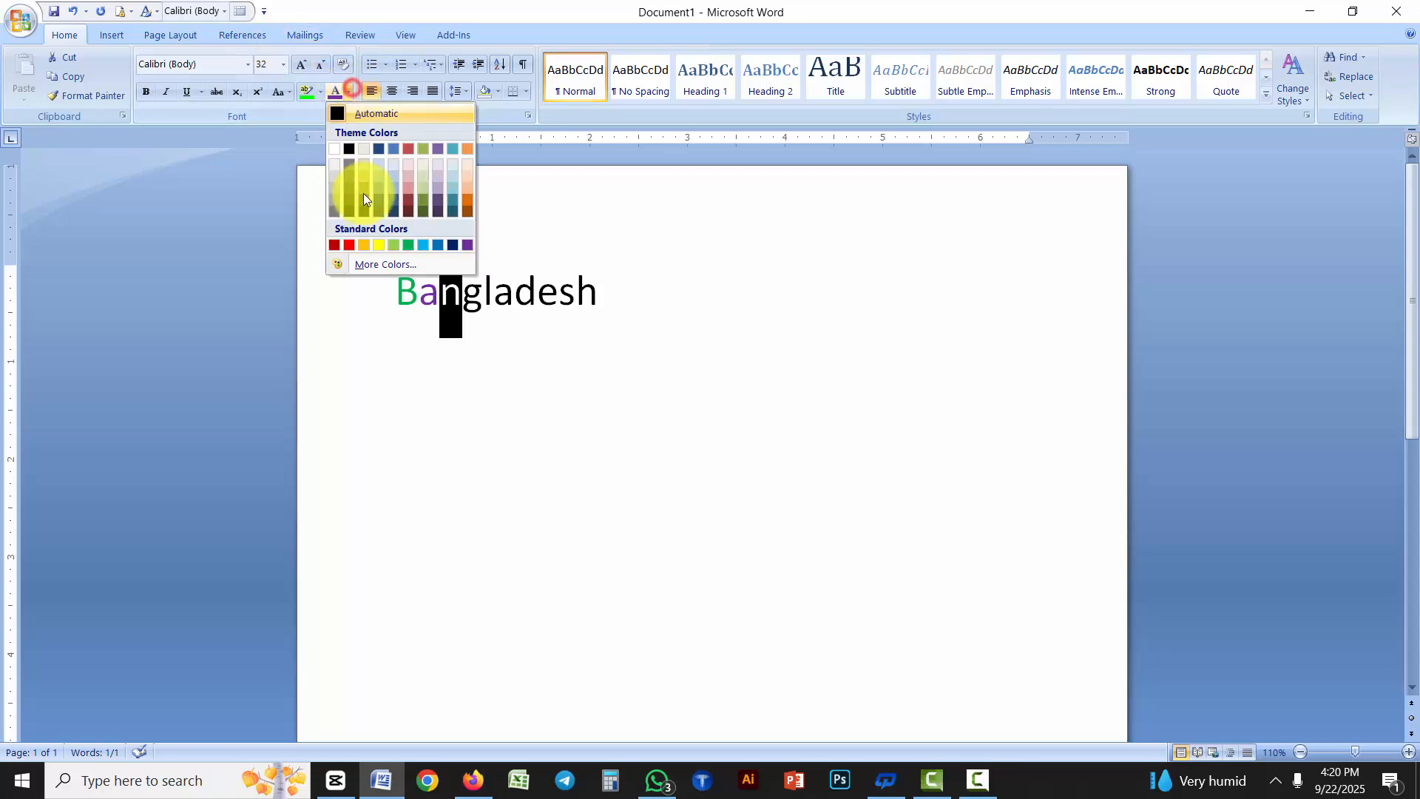
pyautogui.click(370, 267)
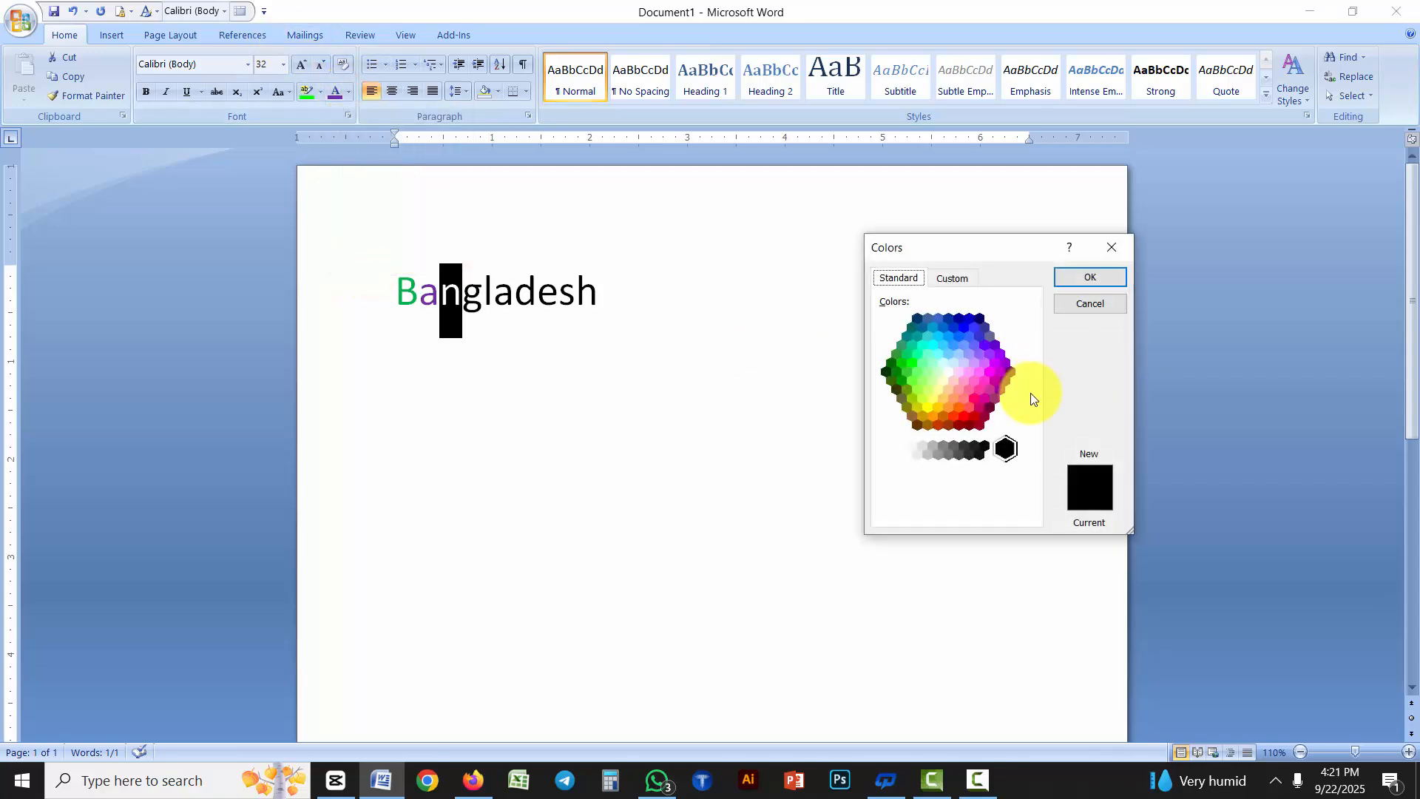
pyautogui.click(937, 426)
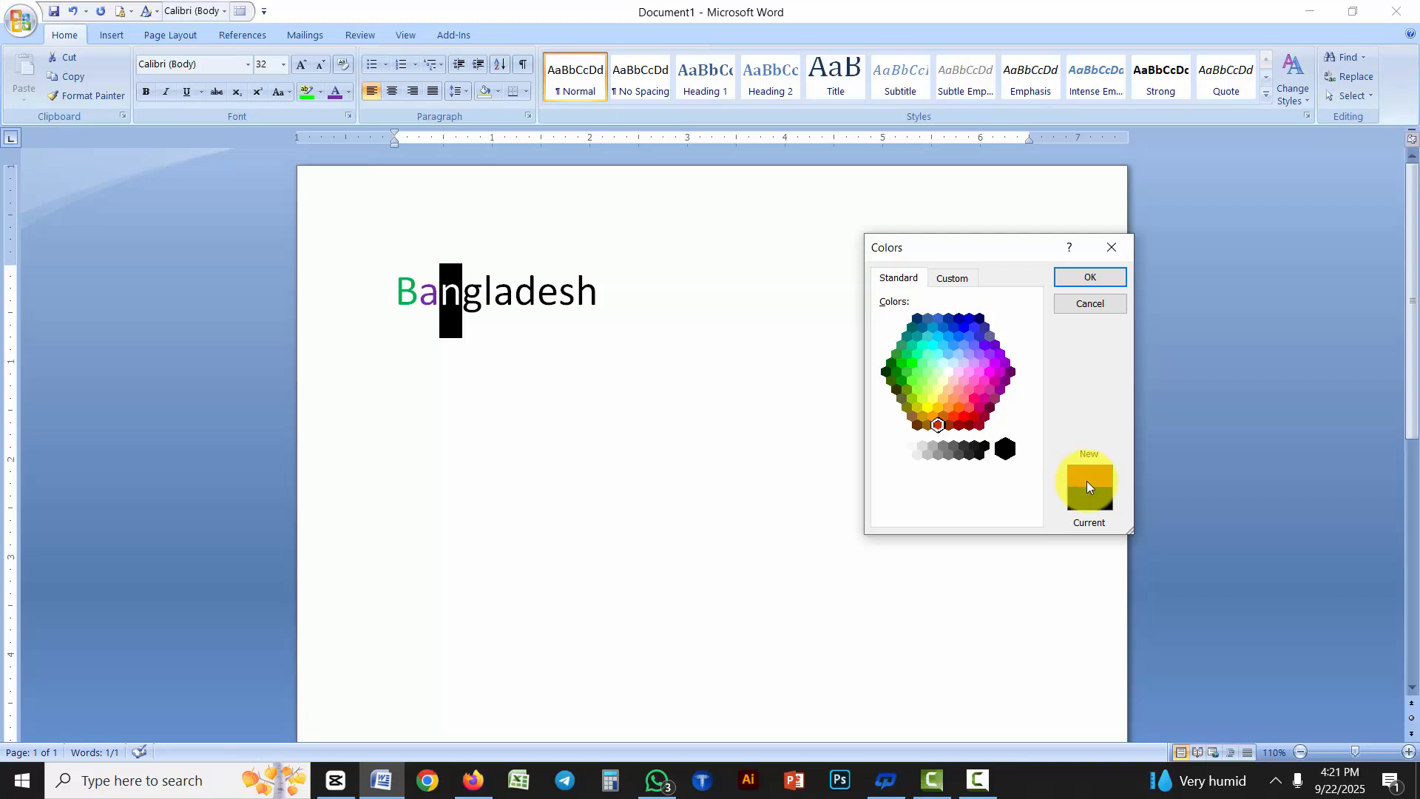
pyautogui.click(1091, 274)
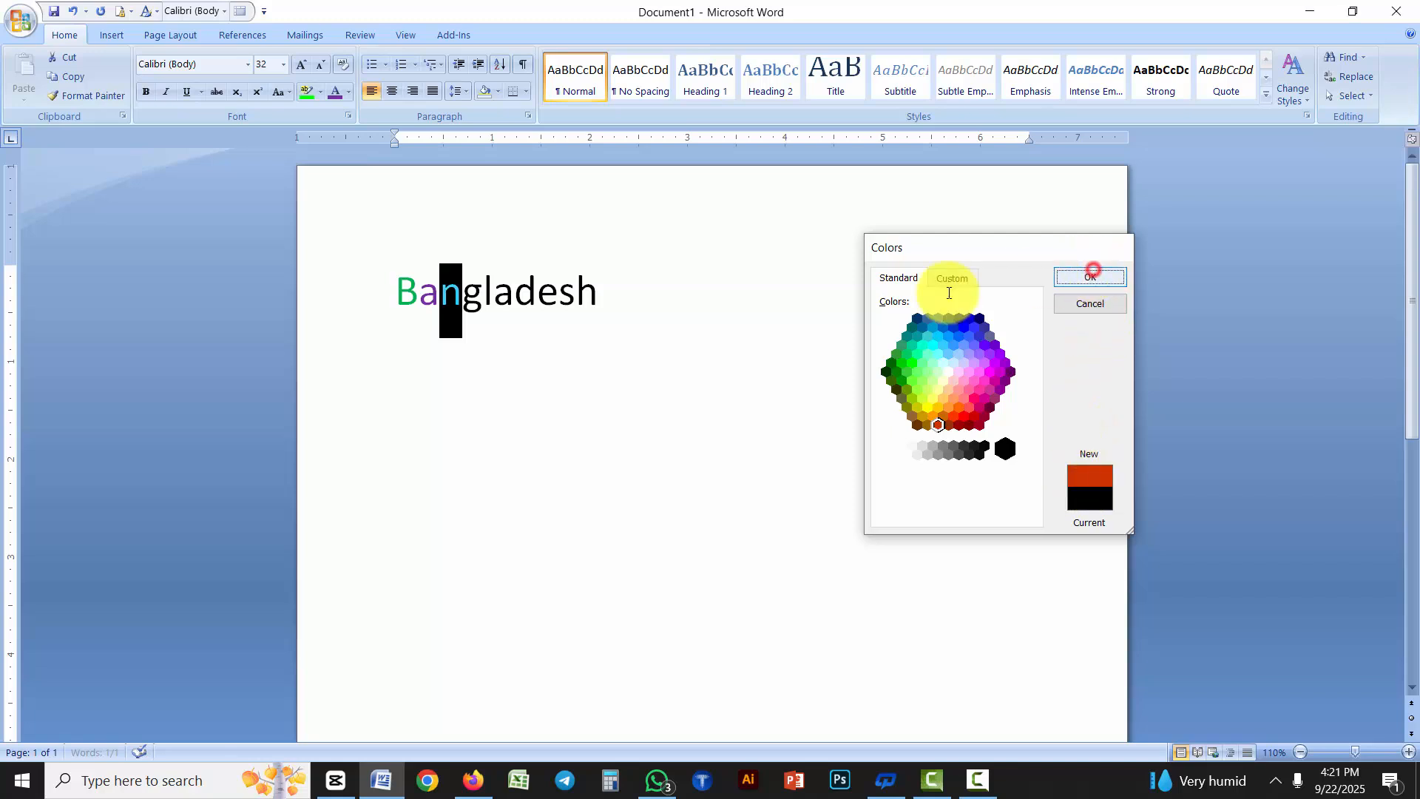
pyautogui.click(522, 338)
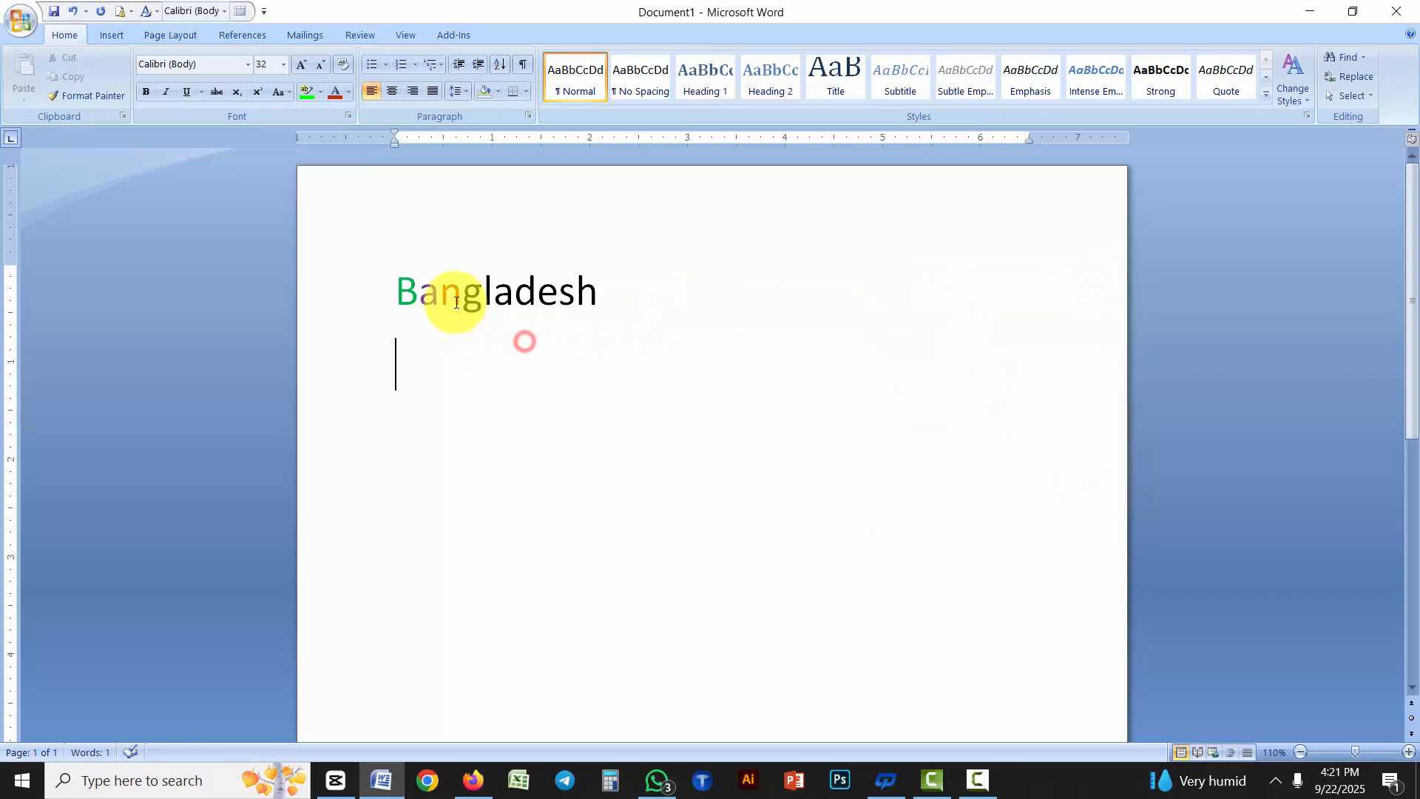
# Change the font color of the letter "g" in "Bangladesh" to pale blue from the additional standard colors
pyautogui.click(349, 92)
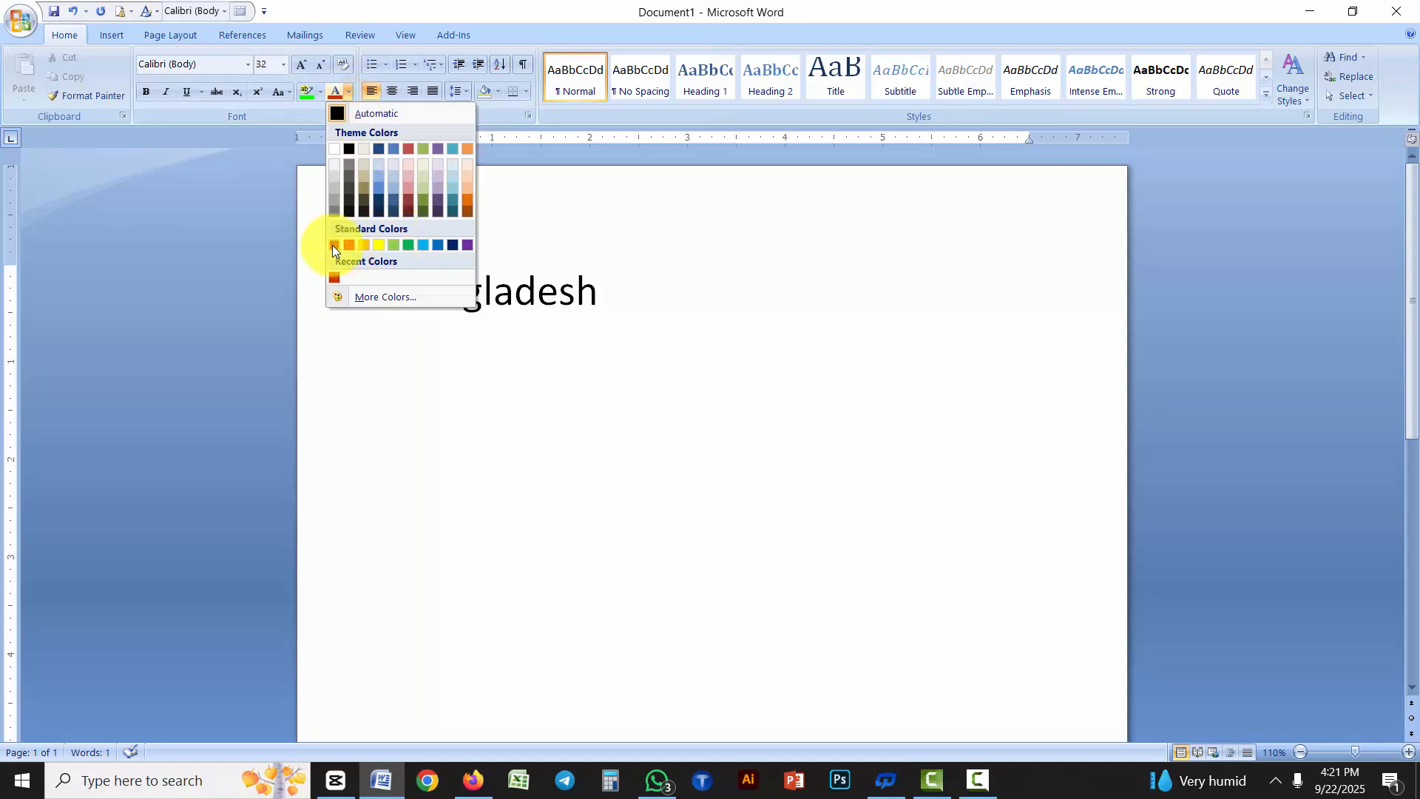
pyautogui.click(596, 340)
pyautogui.moveTo(463, 295); pyautogui.dragTo(482, 294)
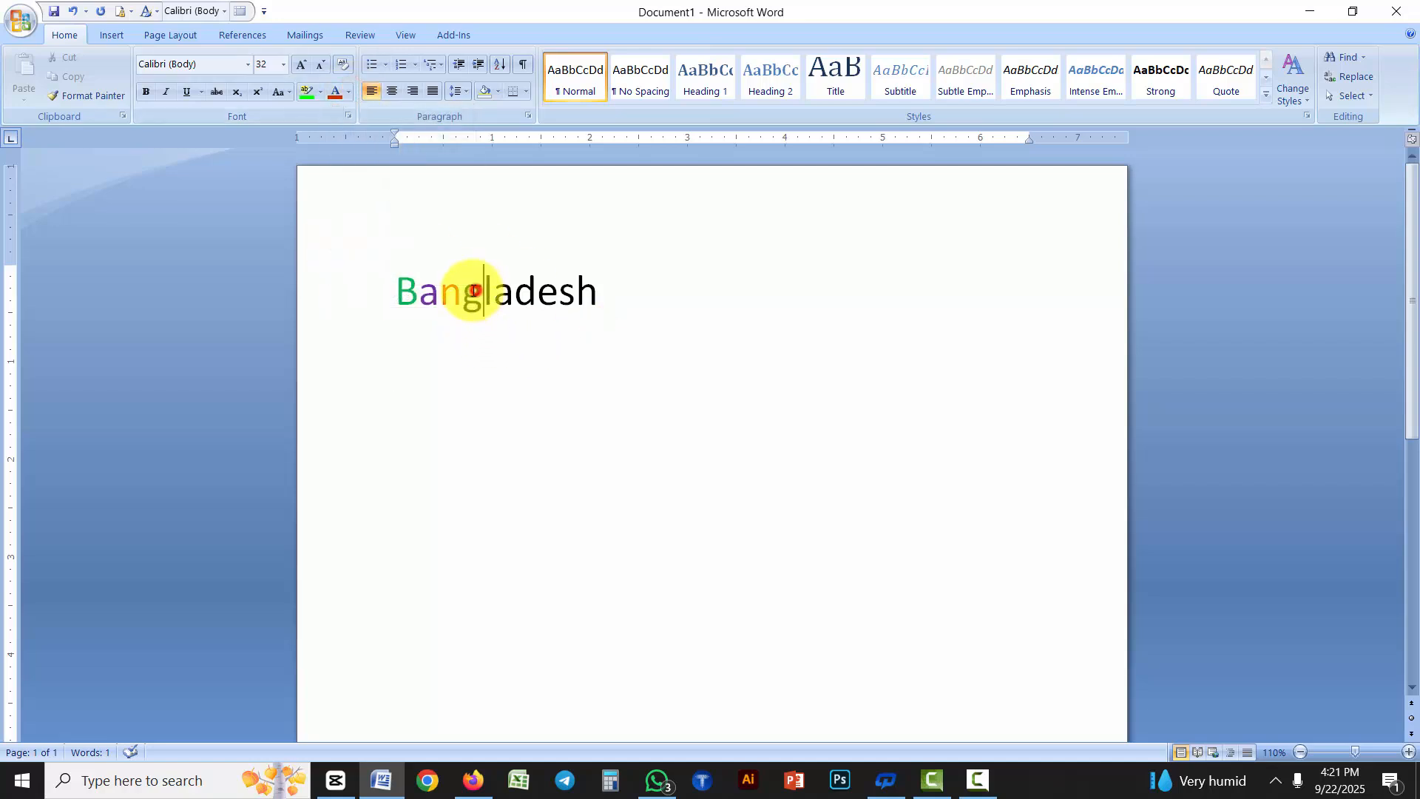
pyautogui.click(347, 91)
pyautogui.click(389, 299)
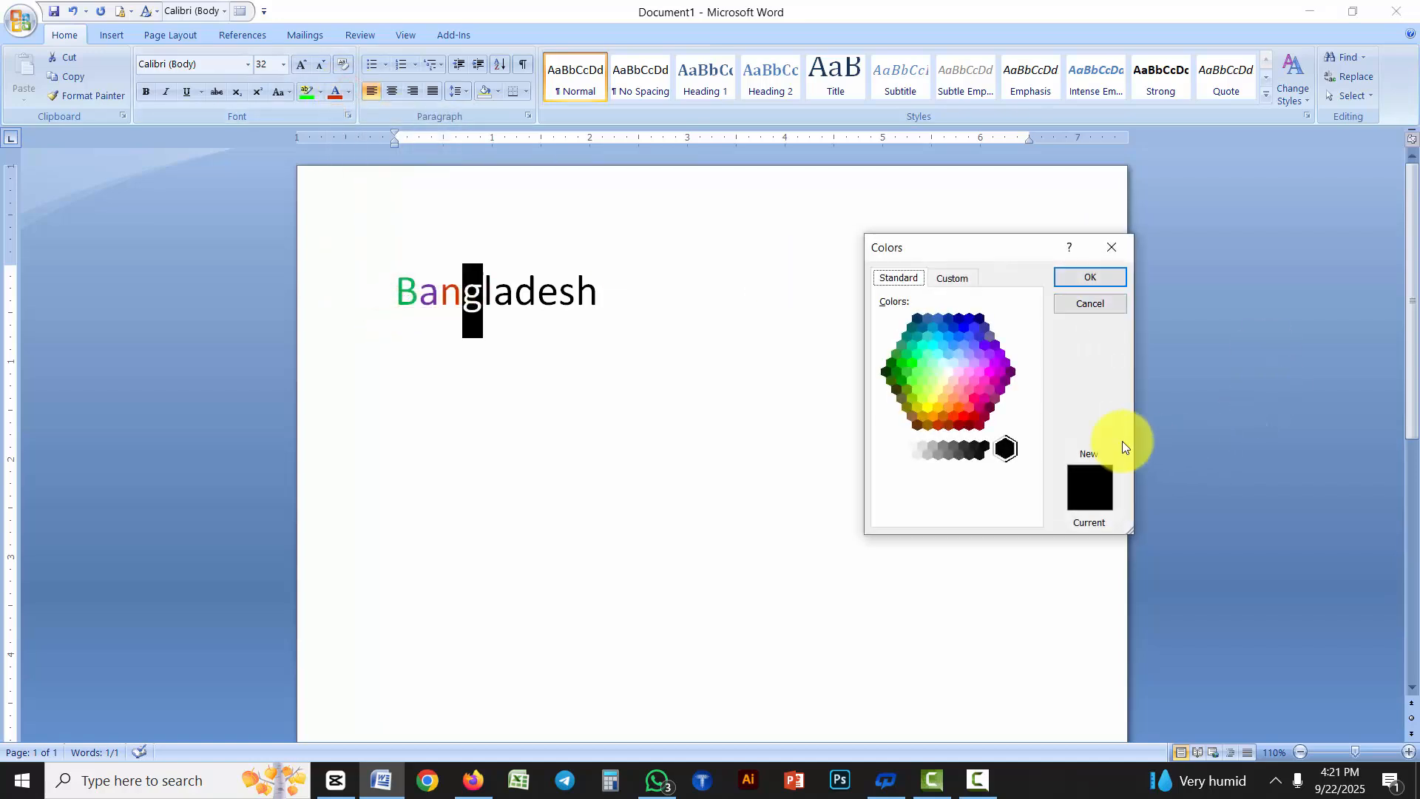
pyautogui.click(953, 362)
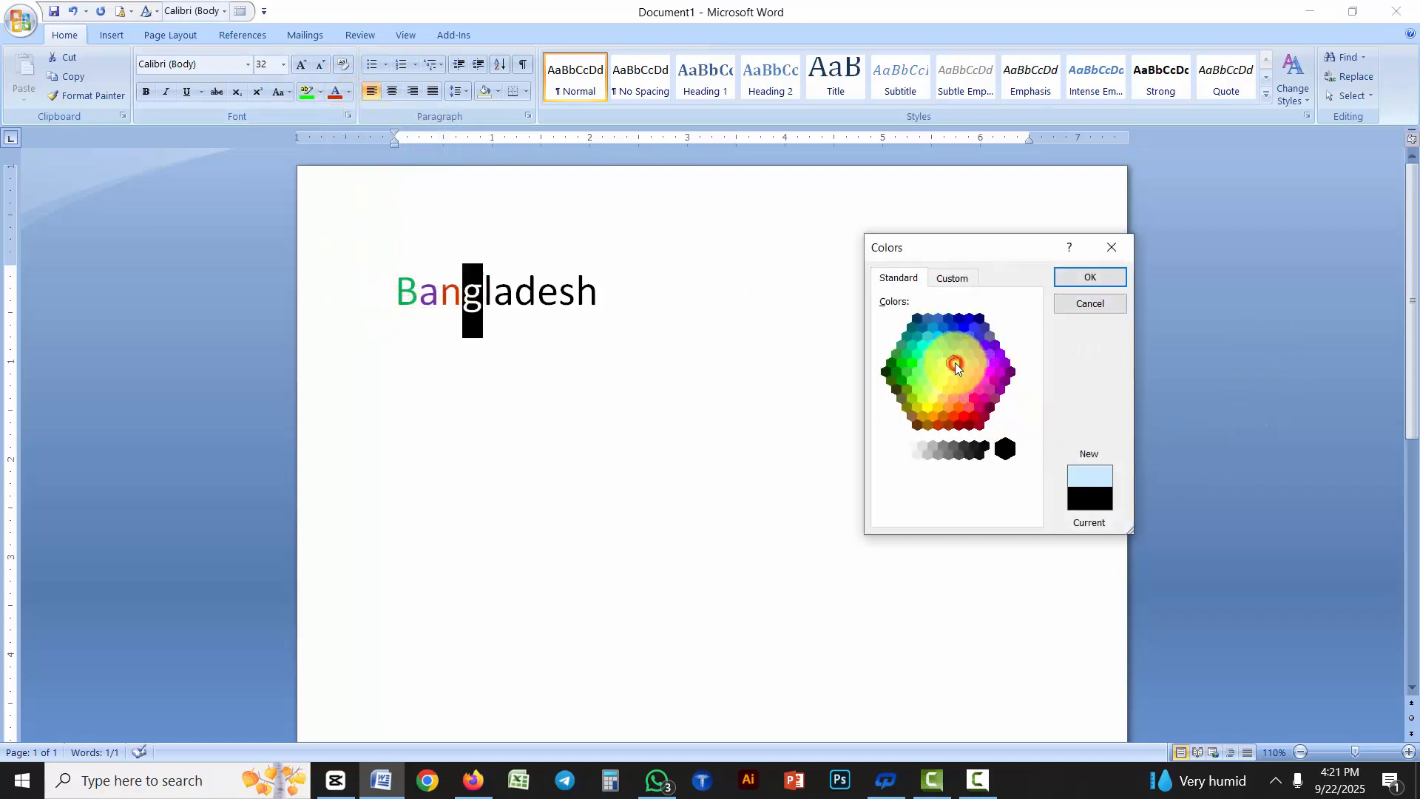
pyautogui.click(1090, 278)
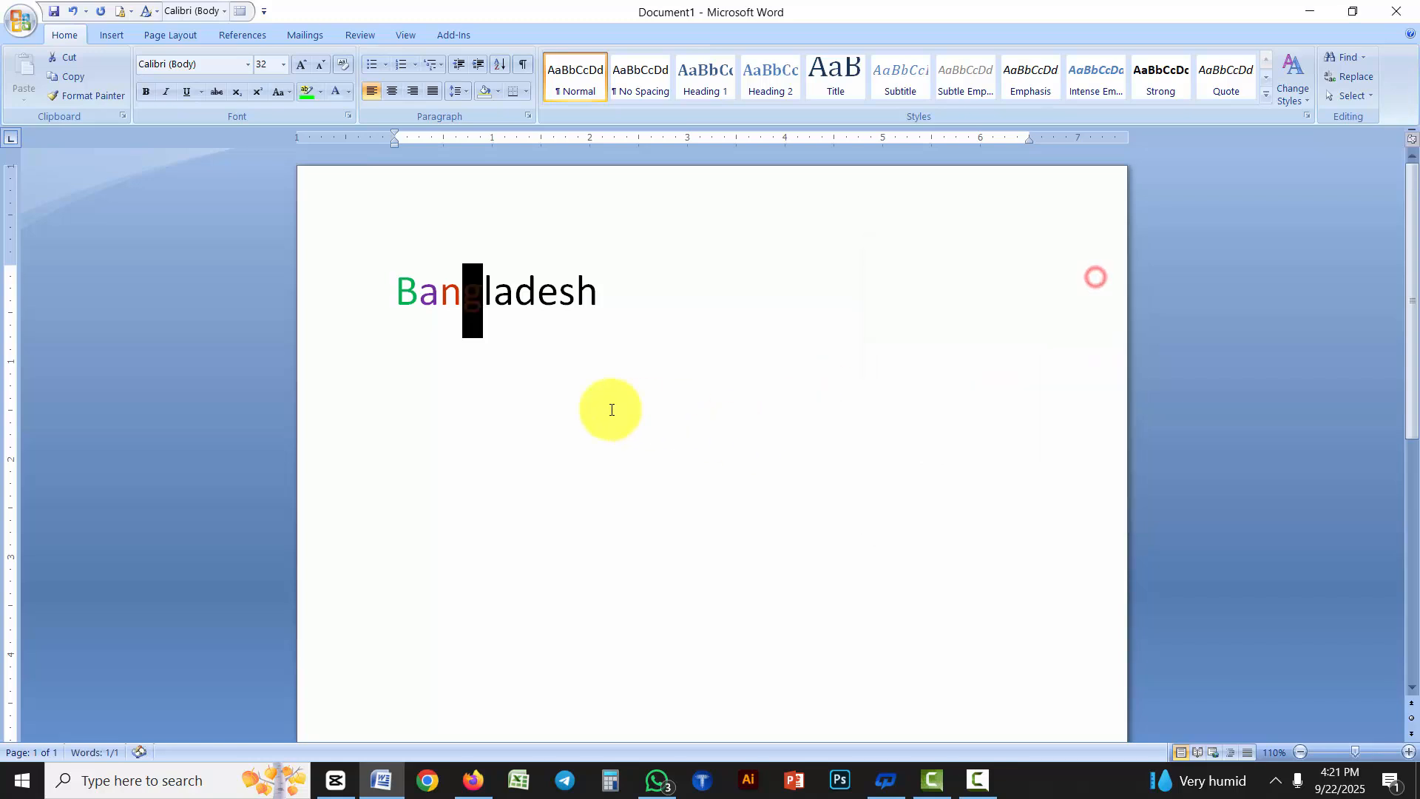
pyautogui.click(584, 404)
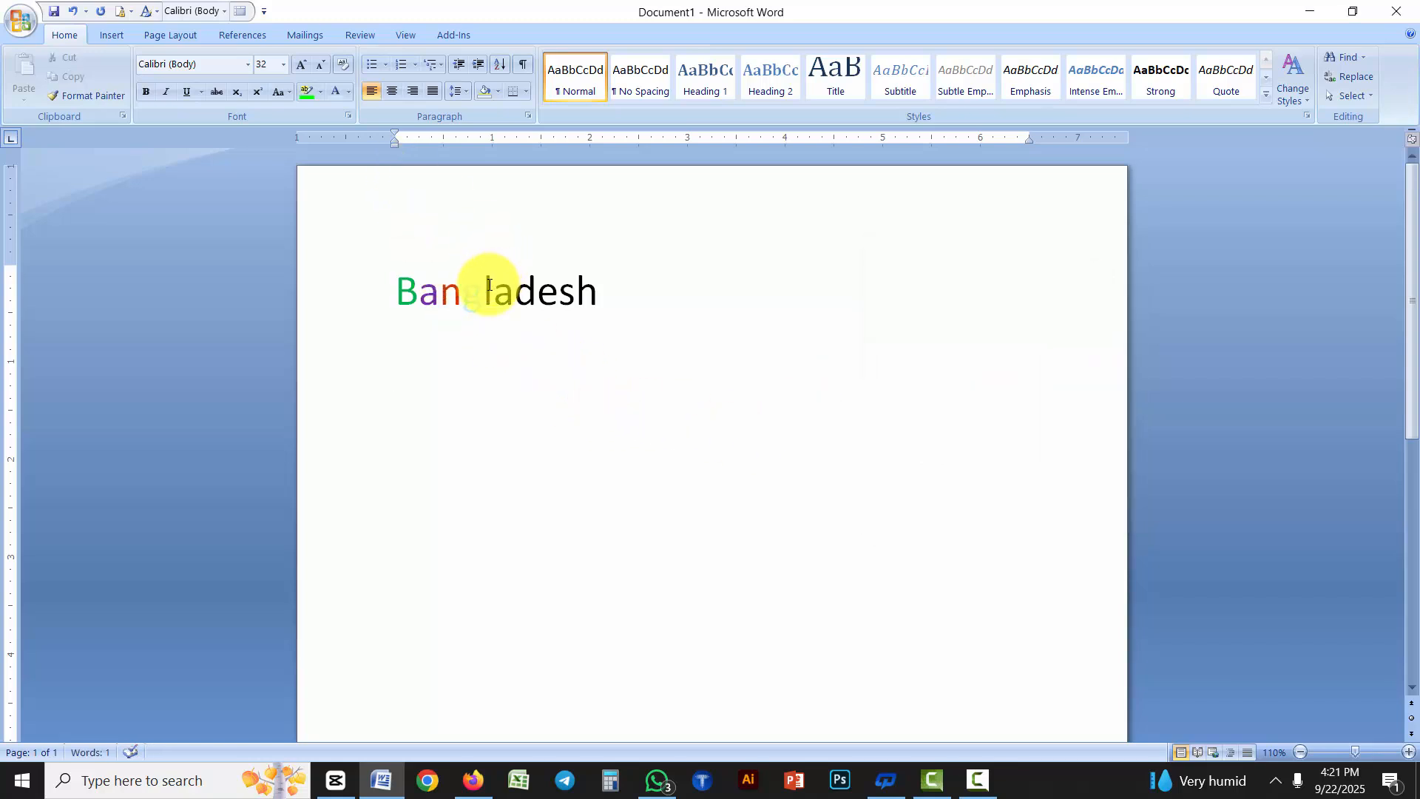
pyautogui.moveTo(485, 289); pyautogui.dragTo(494, 290)
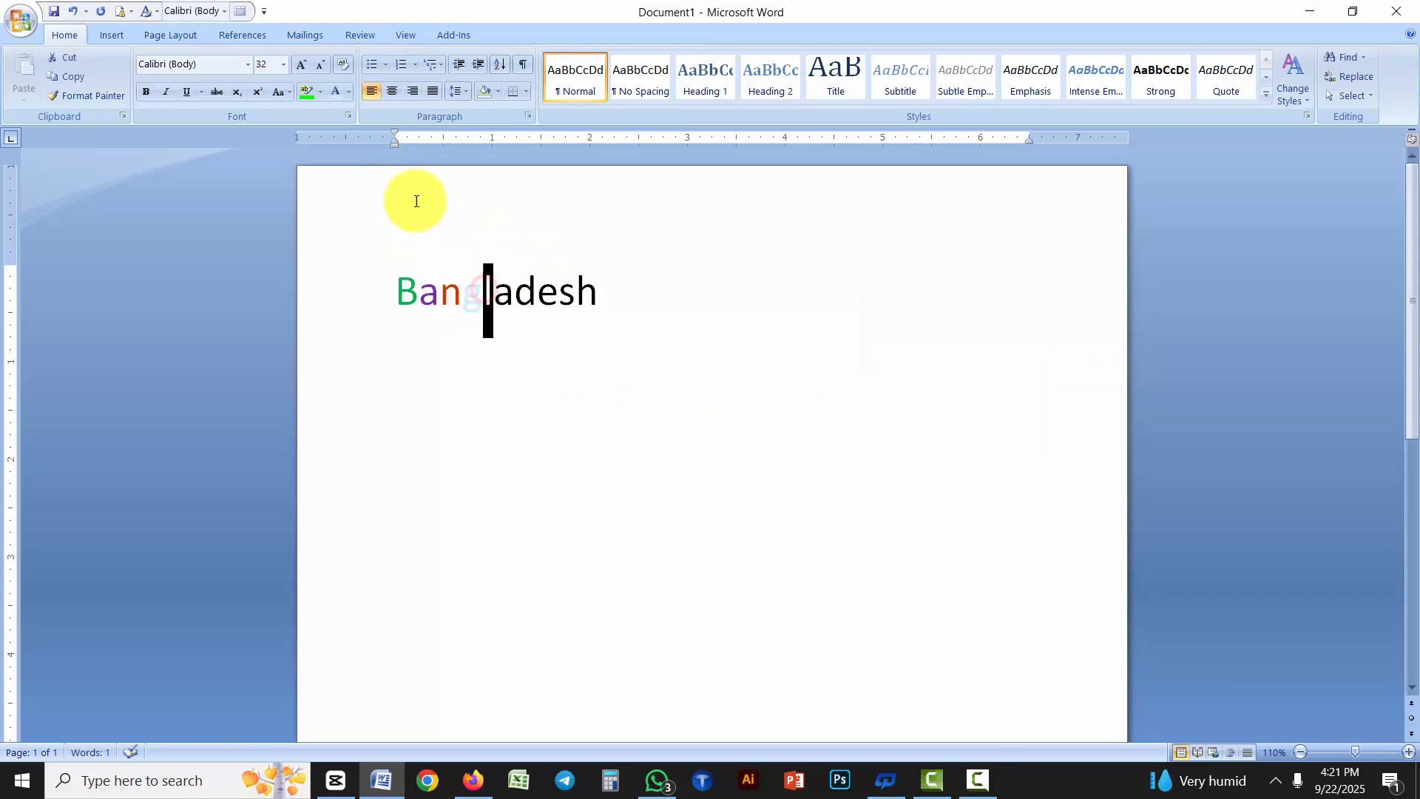
pyautogui.click(348, 90)
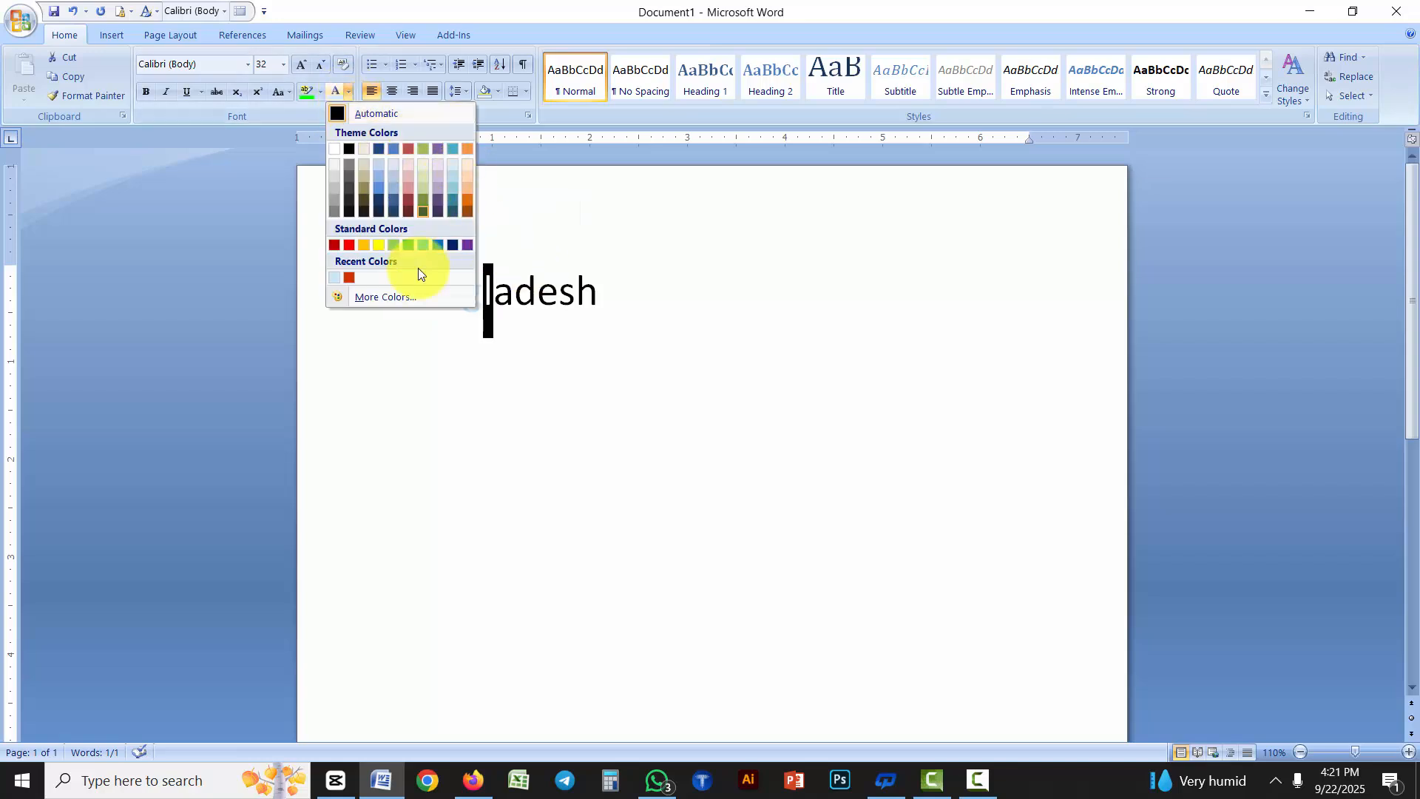
pyautogui.click(384, 300)
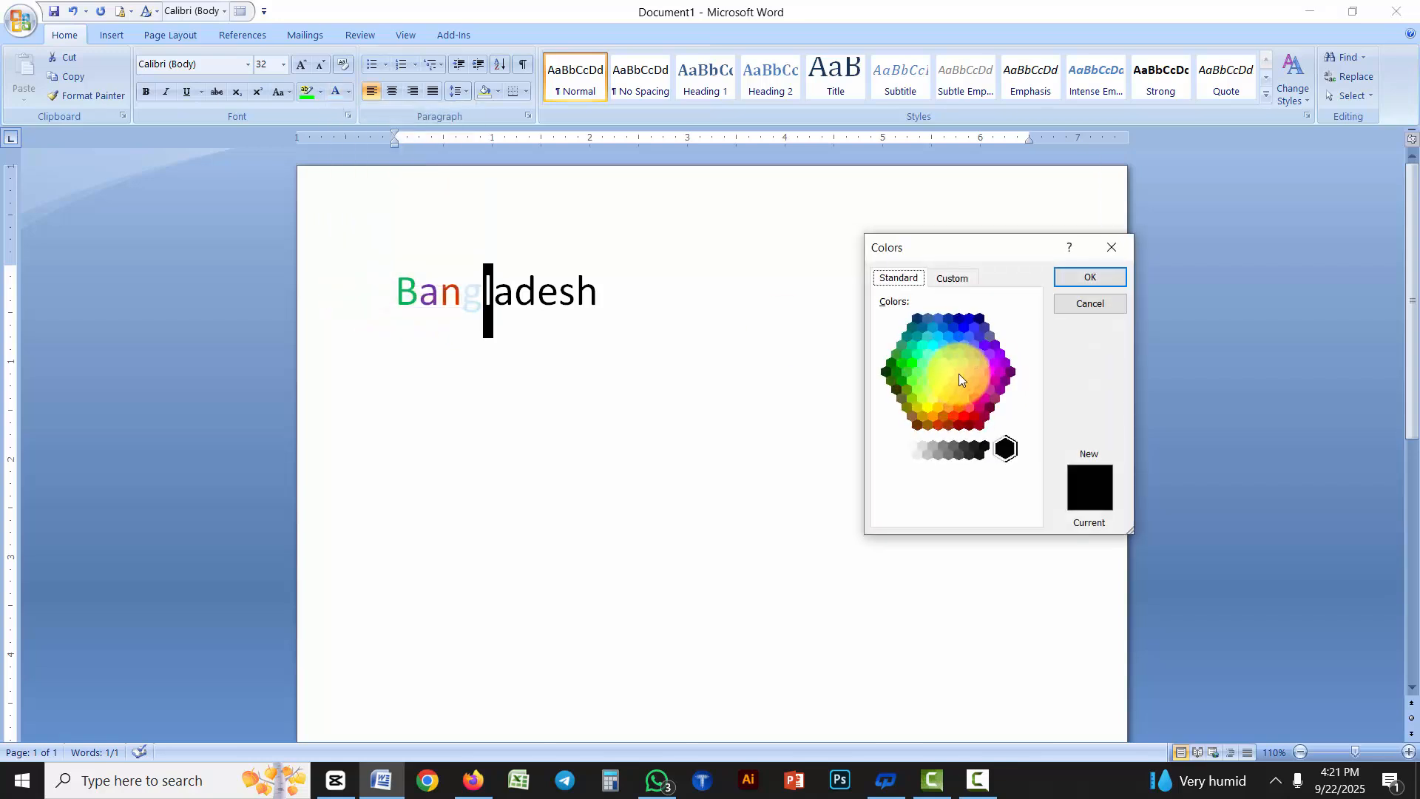
pyautogui.click(1114, 305)
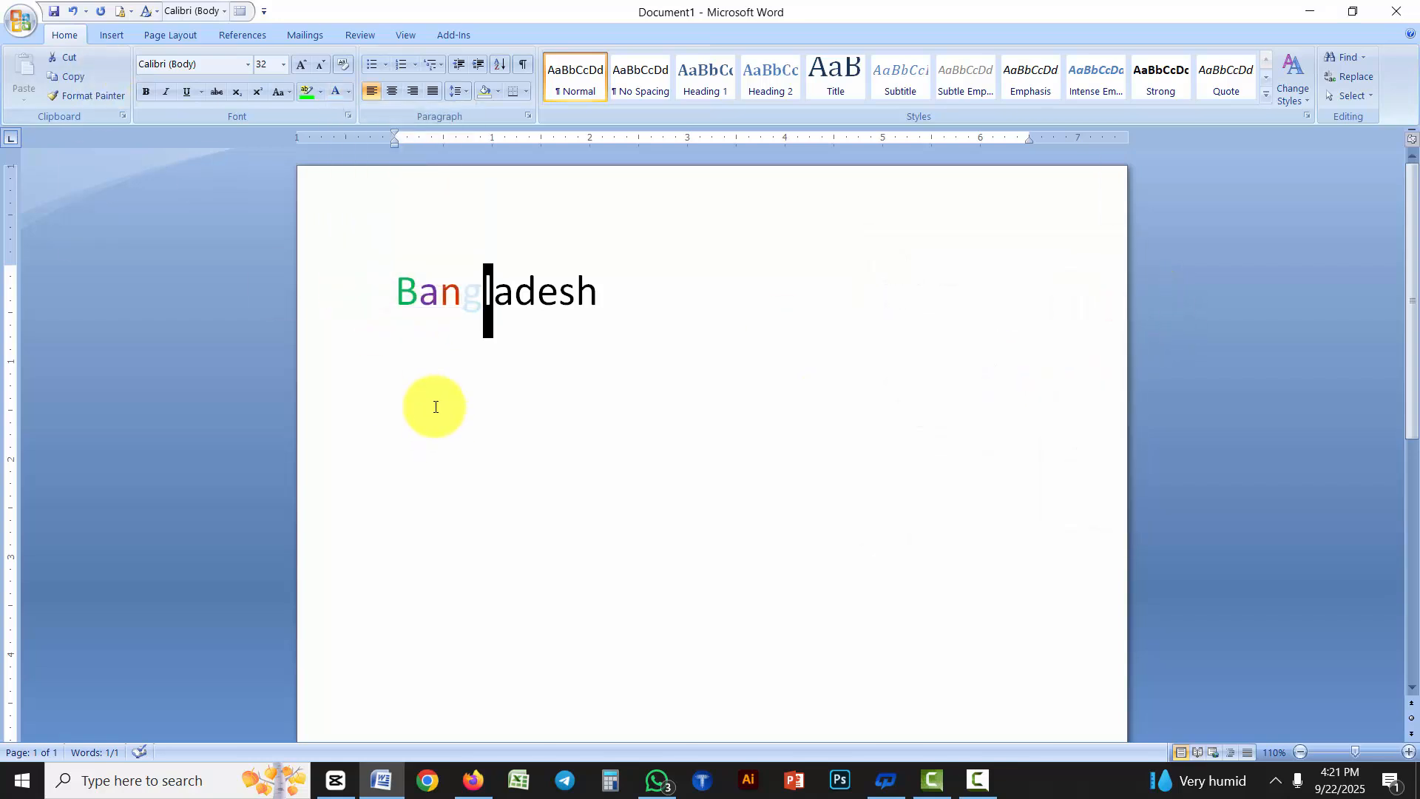
pyautogui.click(537, 354)
# Enter a custom RGB font color with red 20, green 15 and blue 80 for the second "a" in "Bangladesh"
pyautogui.moveTo(493, 290); pyautogui.dragTo(512, 290)
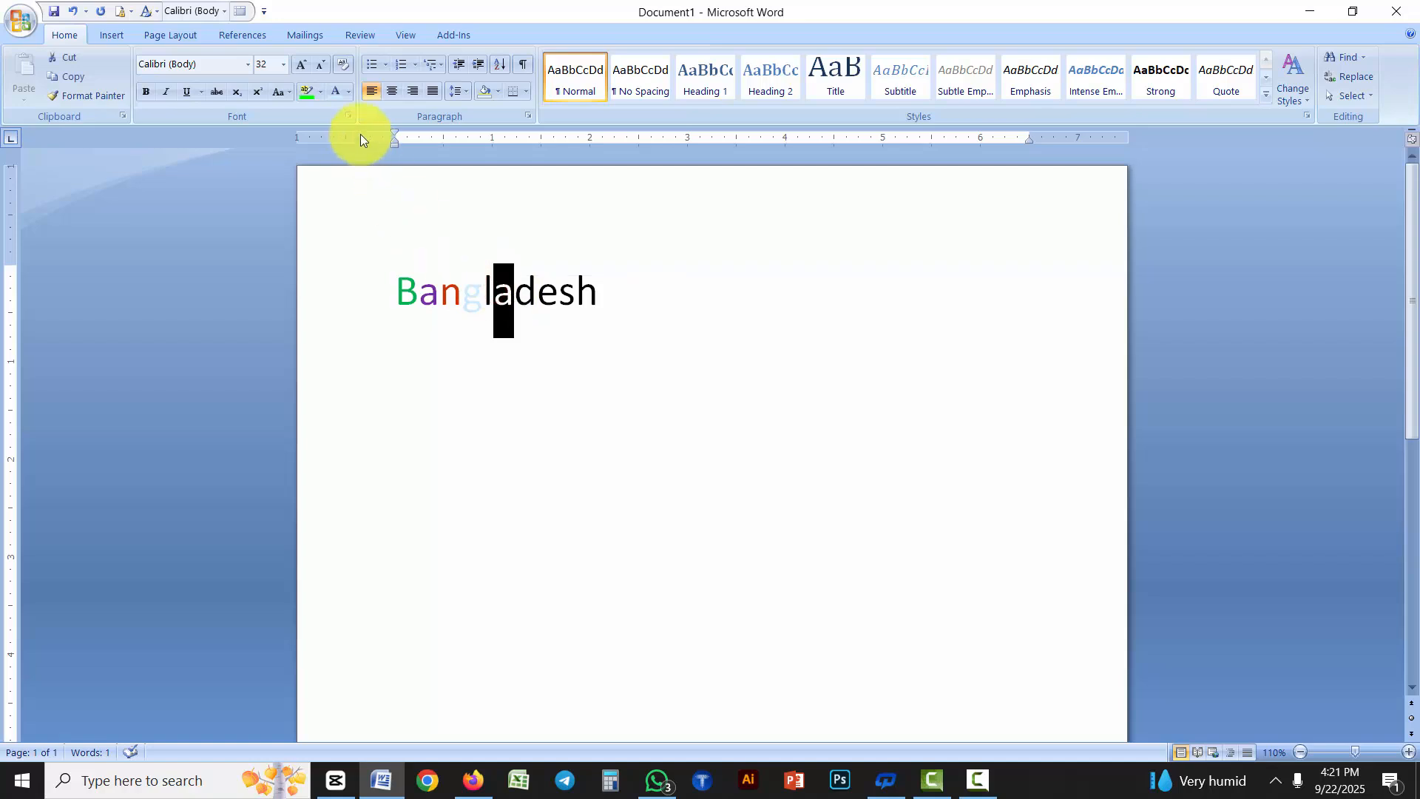
pyautogui.click(348, 93)
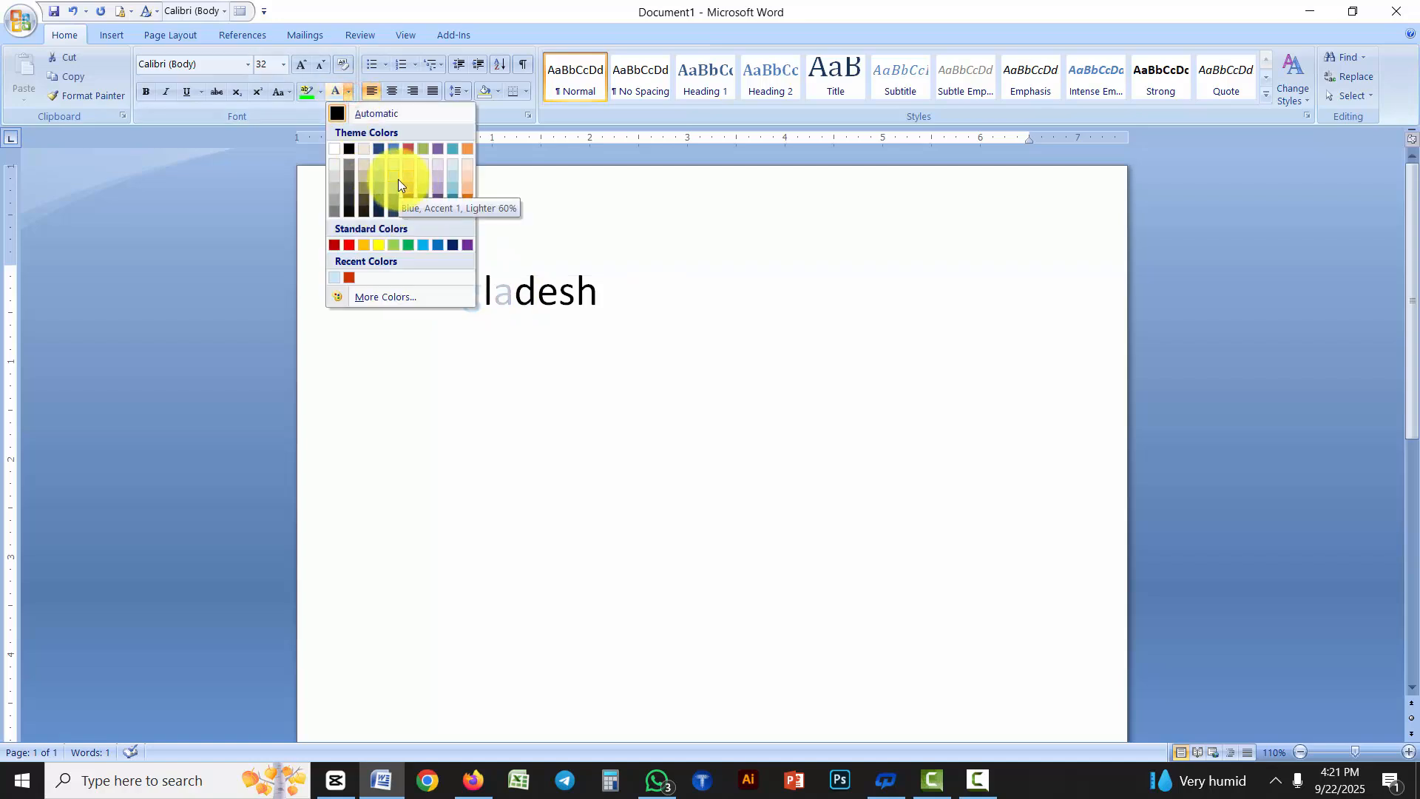
pyautogui.click(393, 296)
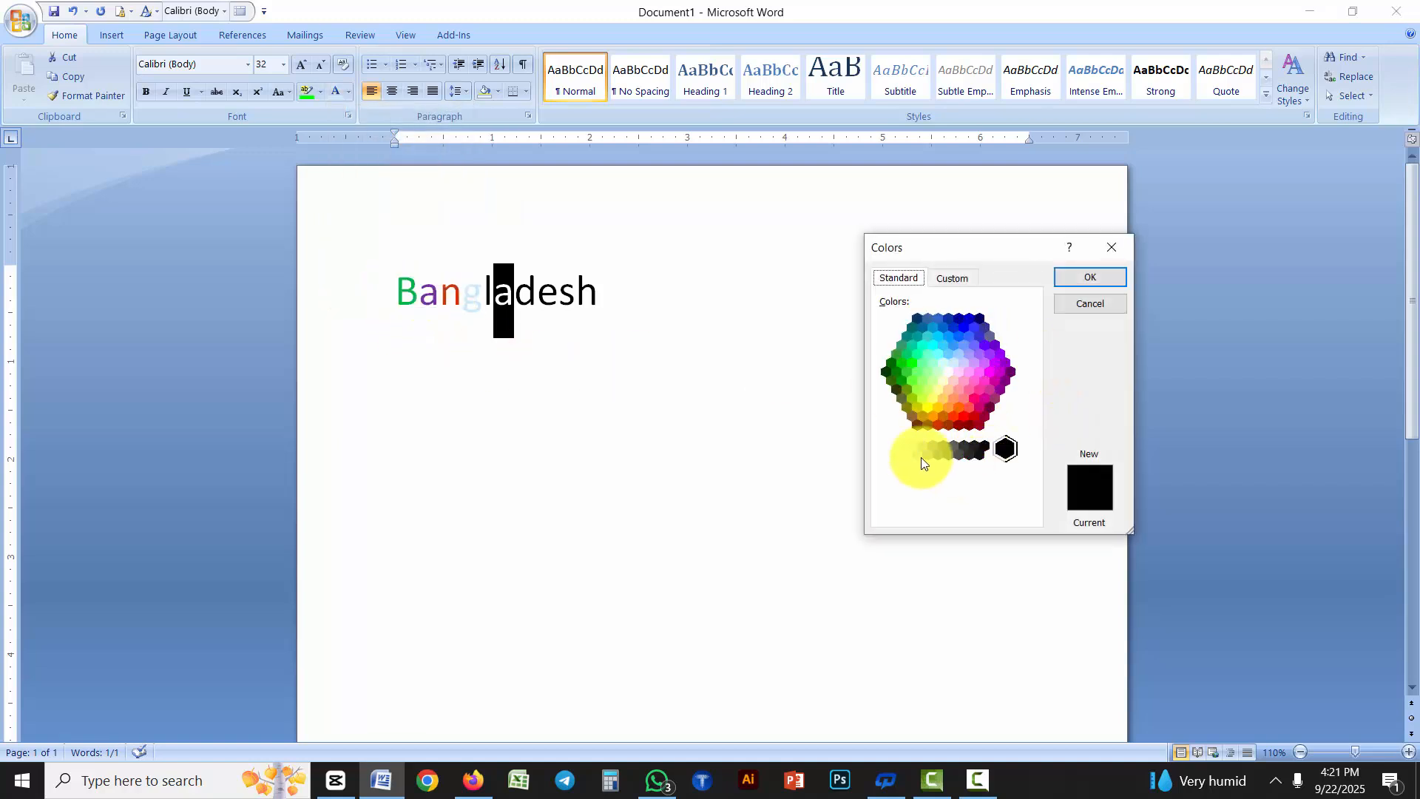
pyautogui.click(954, 279)
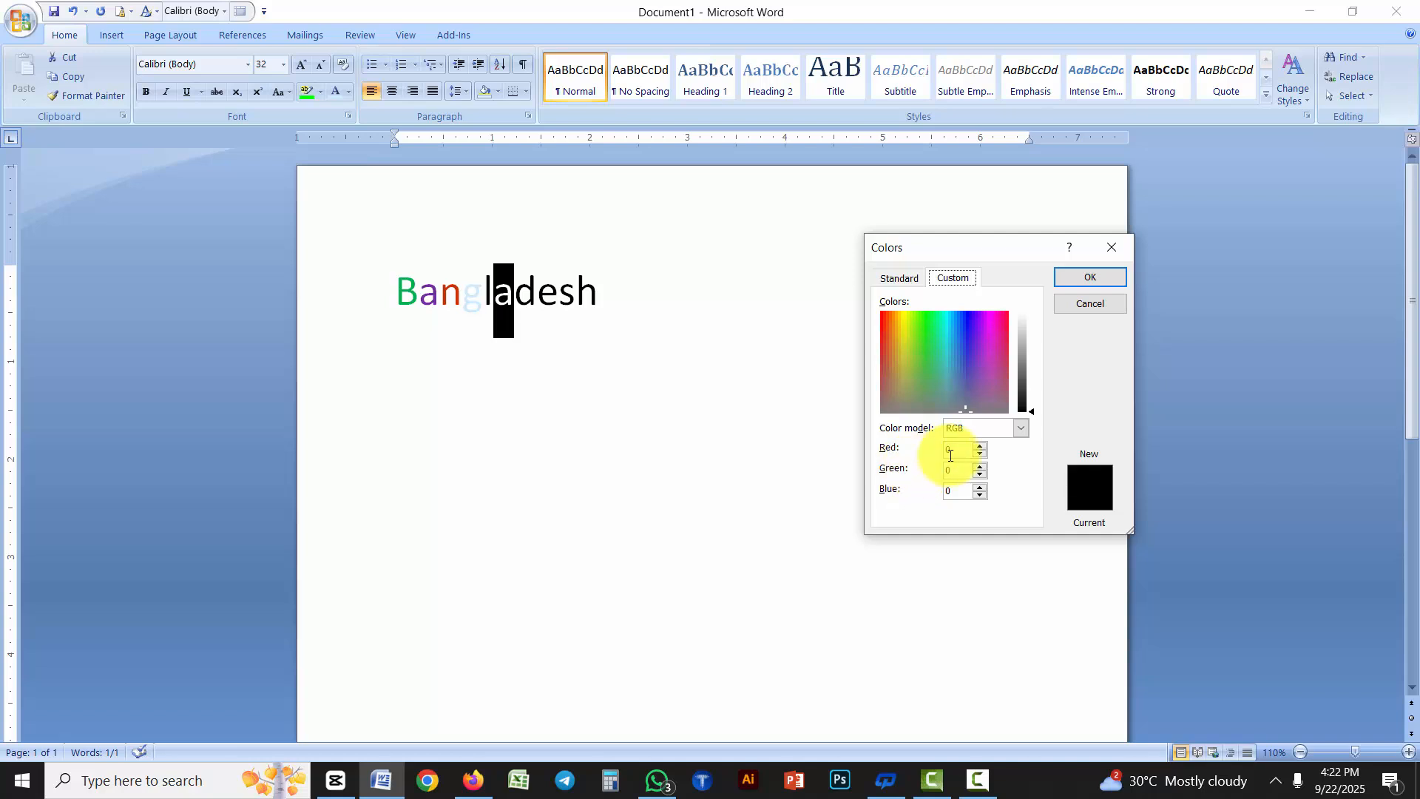
pyautogui.click(953, 450)
pyautogui.write('20')
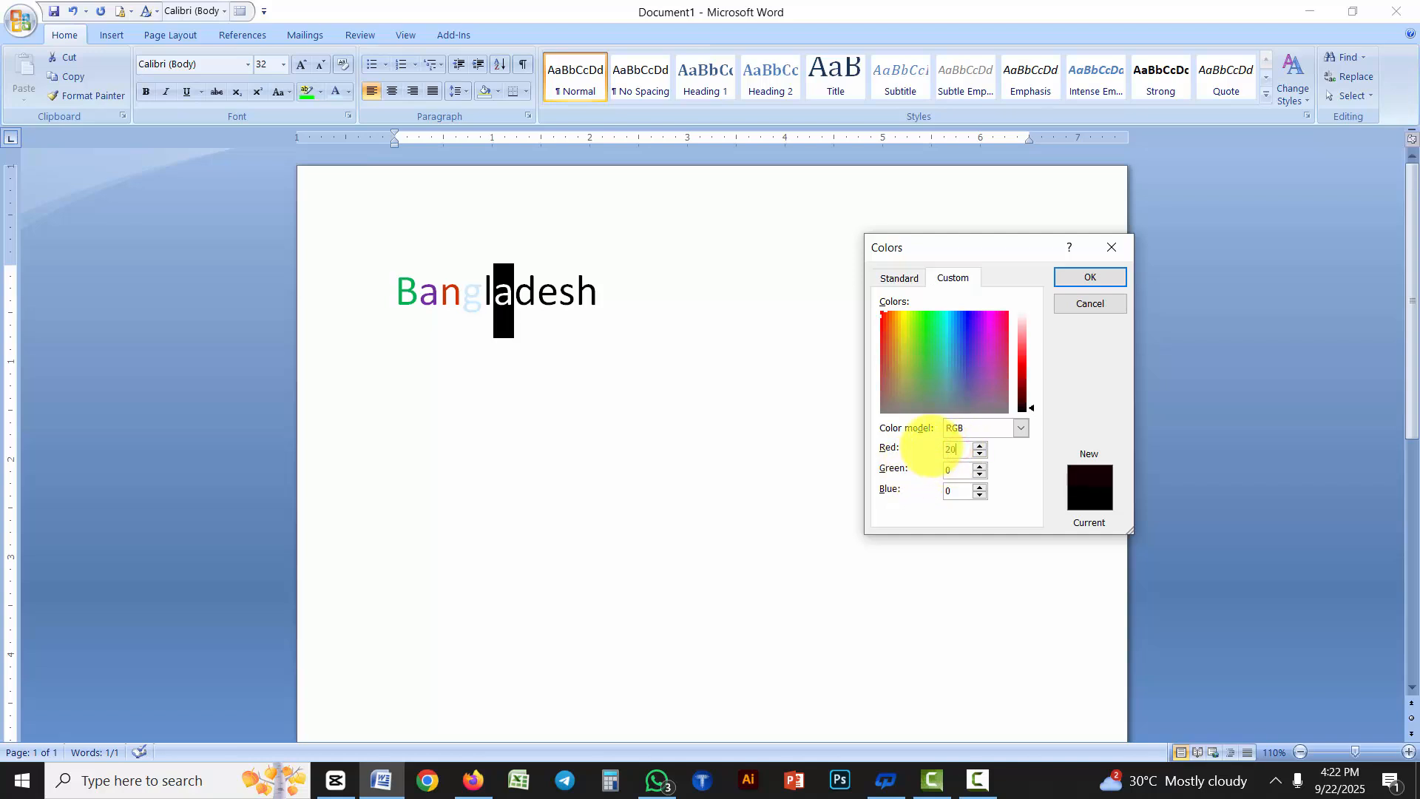
pyautogui.click(952, 470)
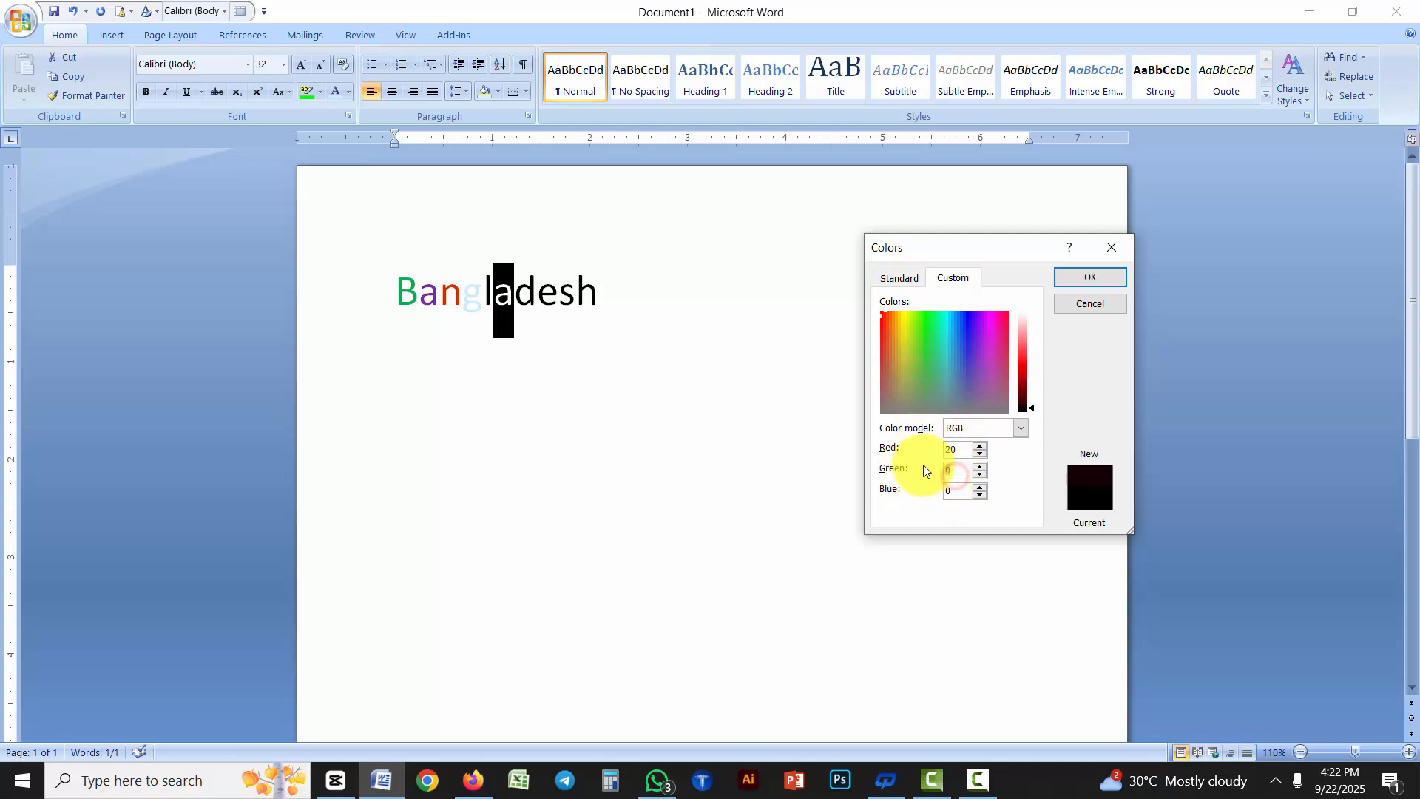
pyautogui.write('15')
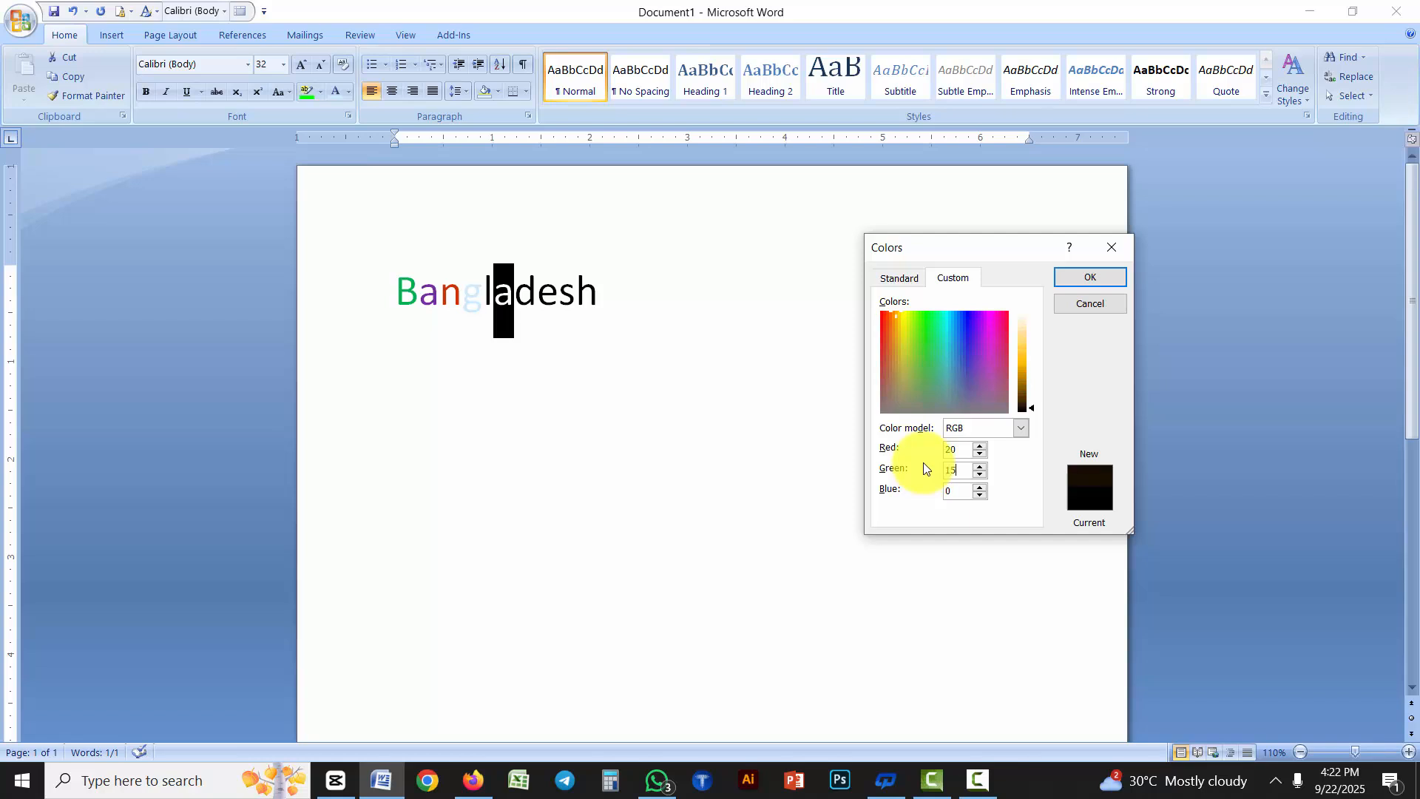
pyautogui.doubleClick(953, 491)
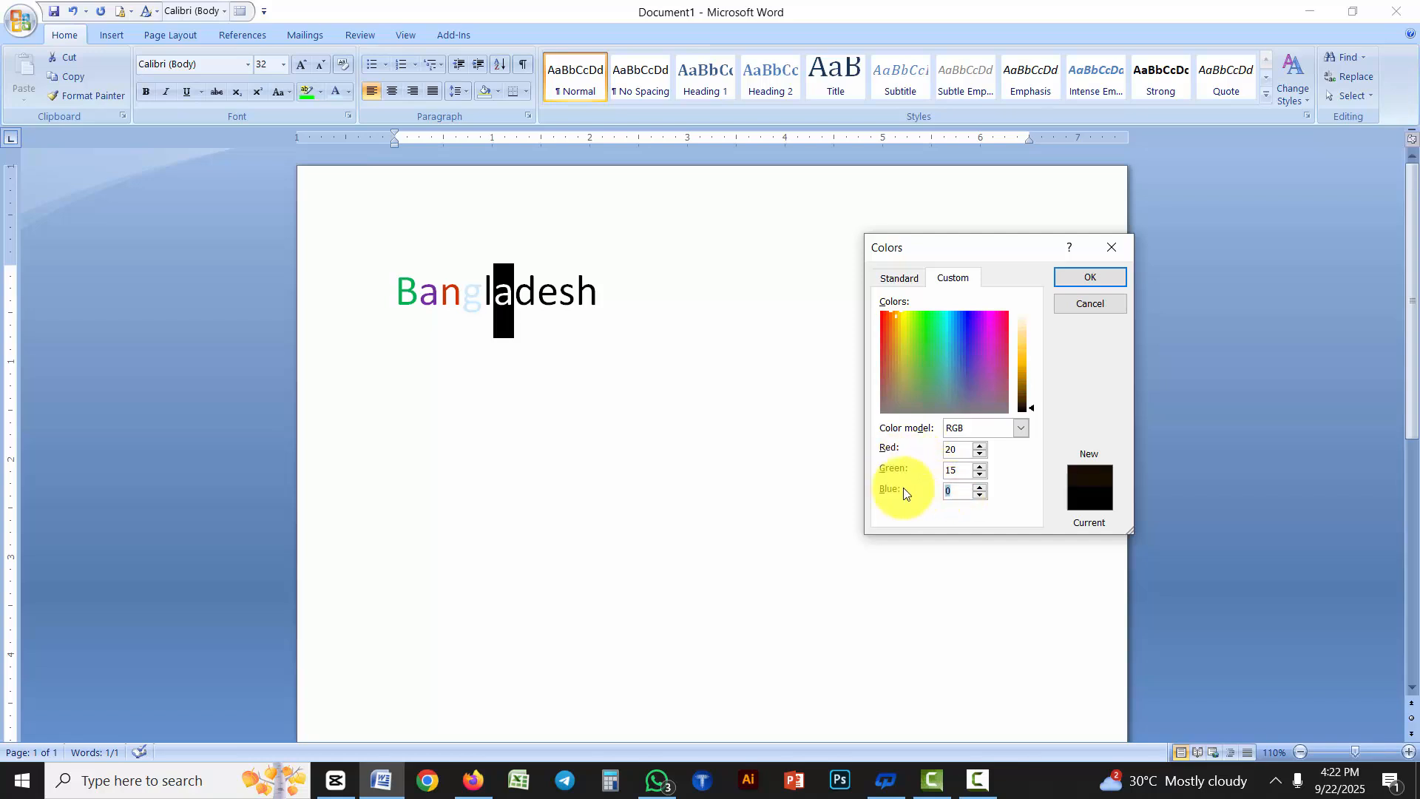
pyautogui.write('80')
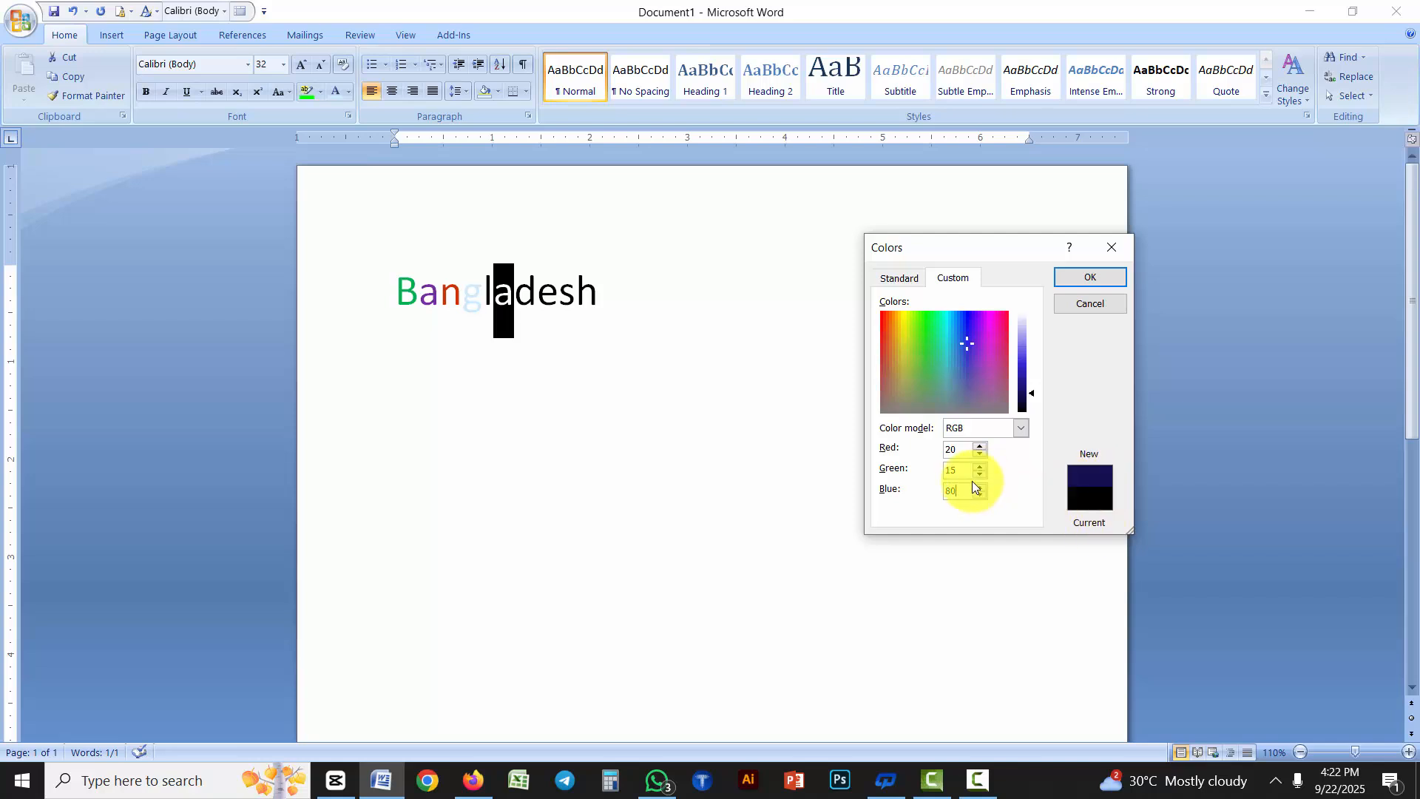
# Set the custom color's blue to 200 and red to 150, and apply it to the selected "a"
pyautogui.click(902, 502)
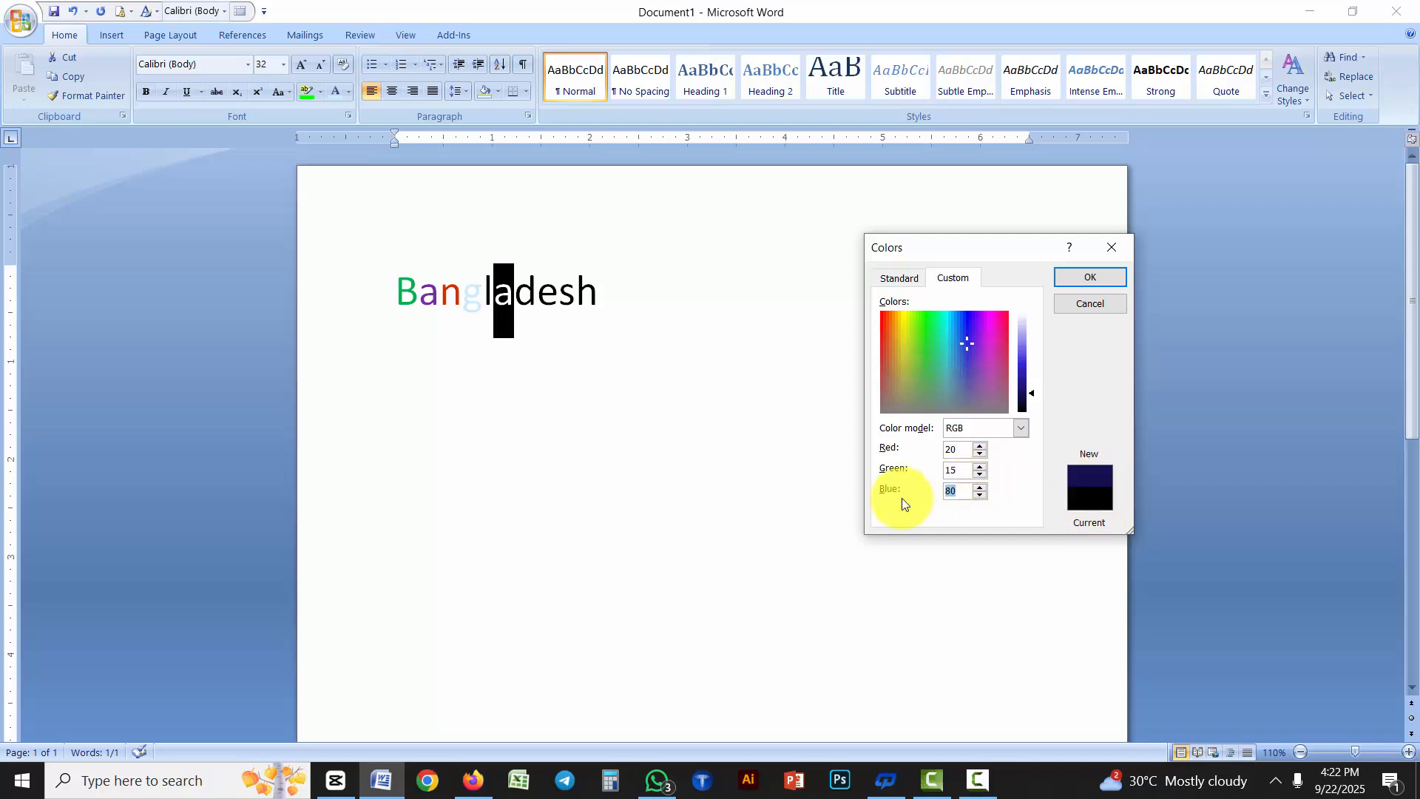
pyautogui.write('200')
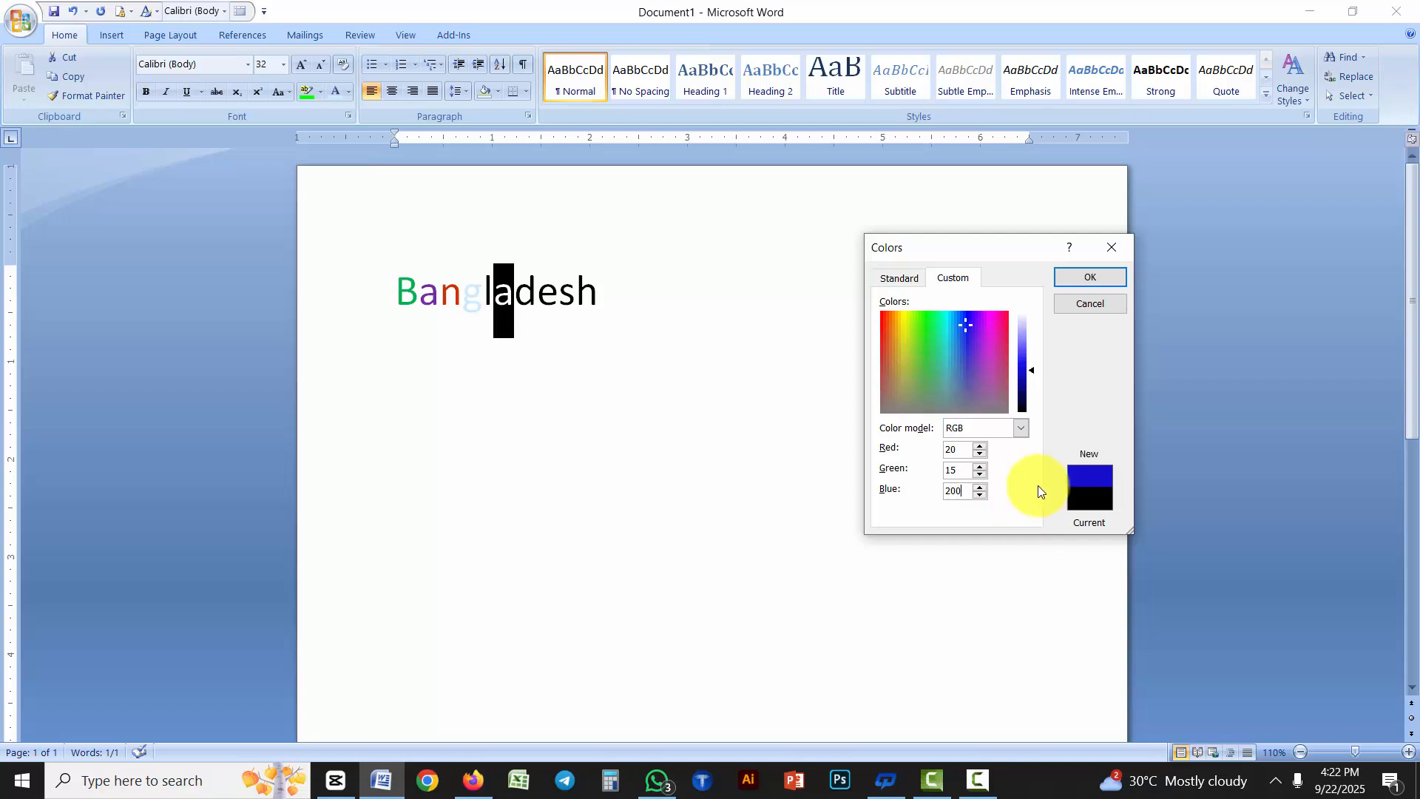
pyautogui.doubleClick(957, 450)
pyautogui.write('150')
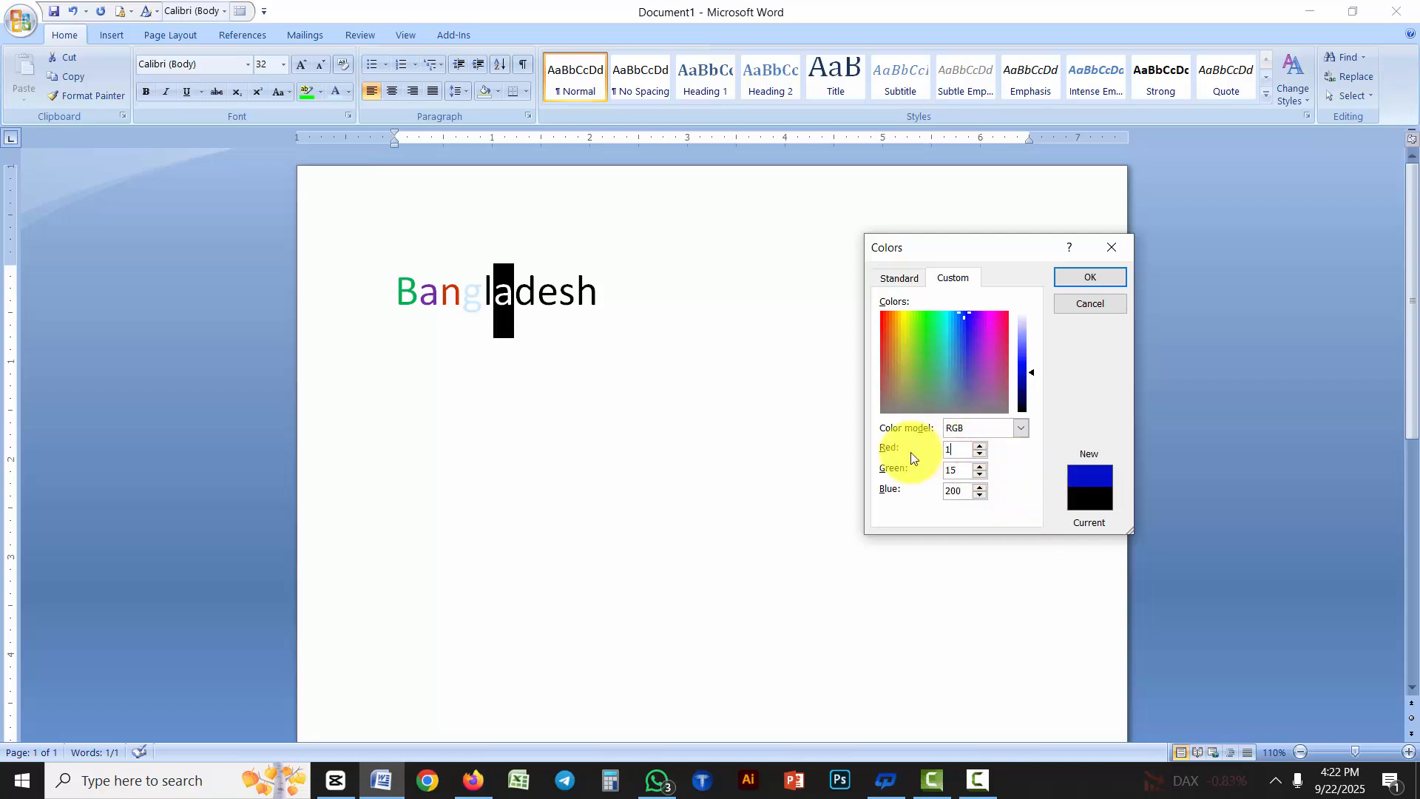
pyautogui.click(1093, 280)
pyautogui.click(583, 380)
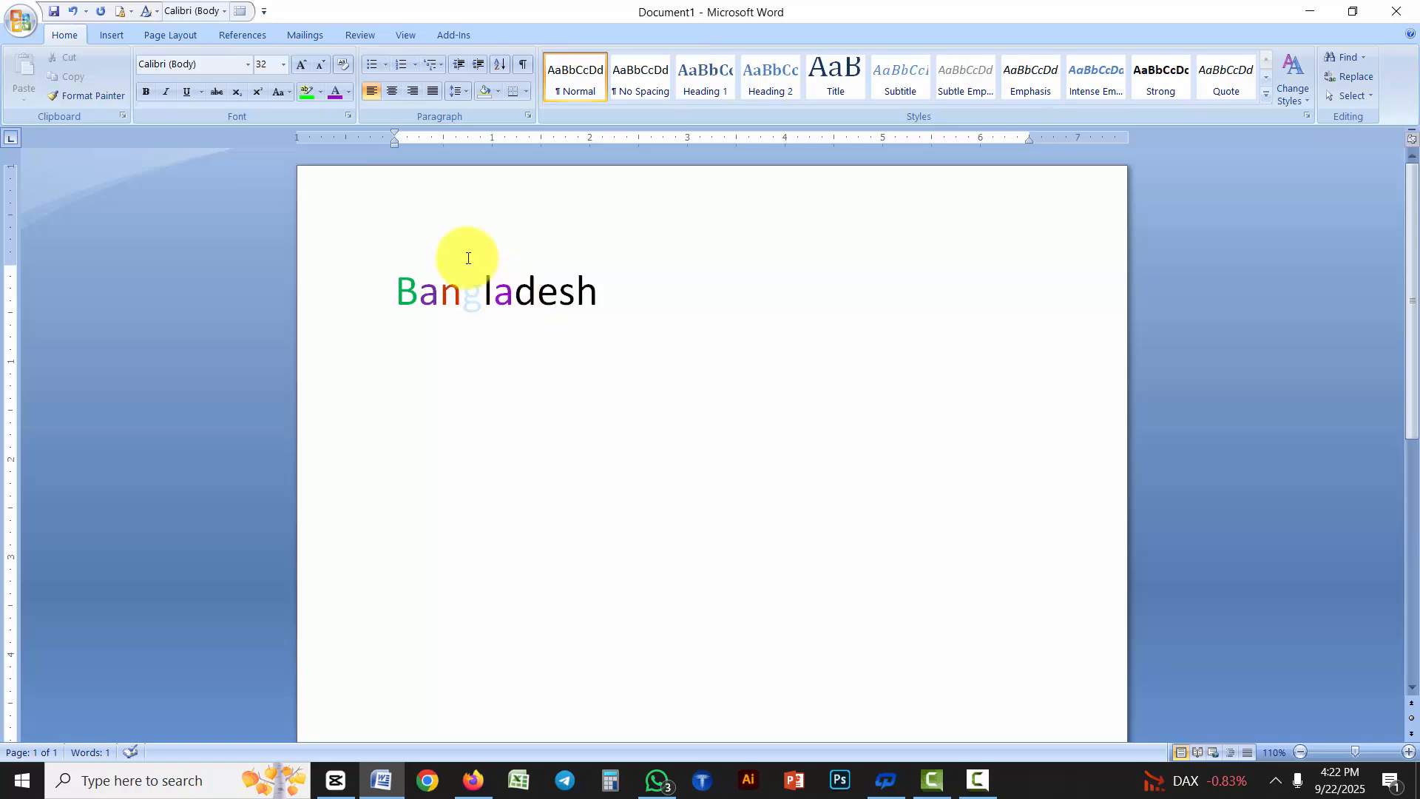
pyautogui.click(349, 89)
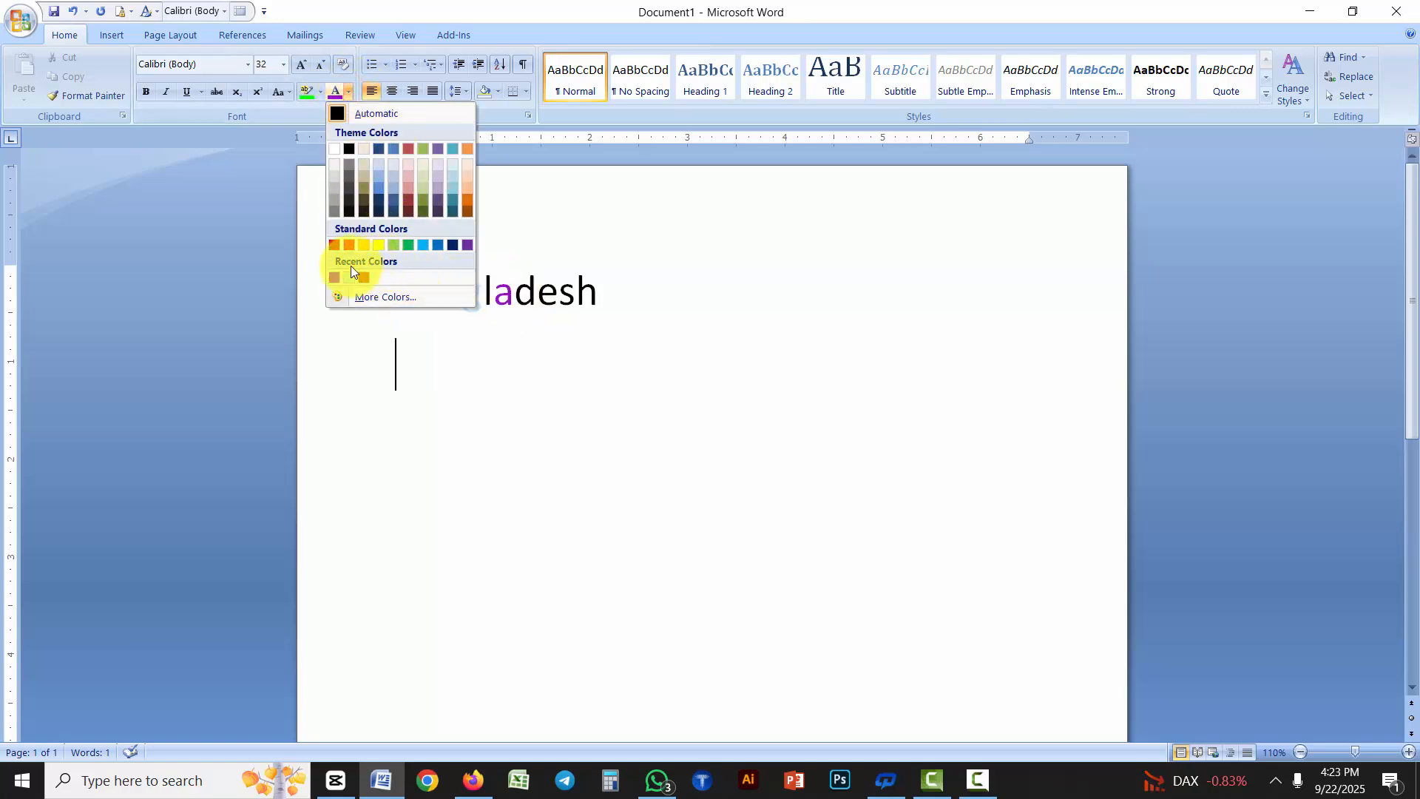
pyautogui.click(513, 370)
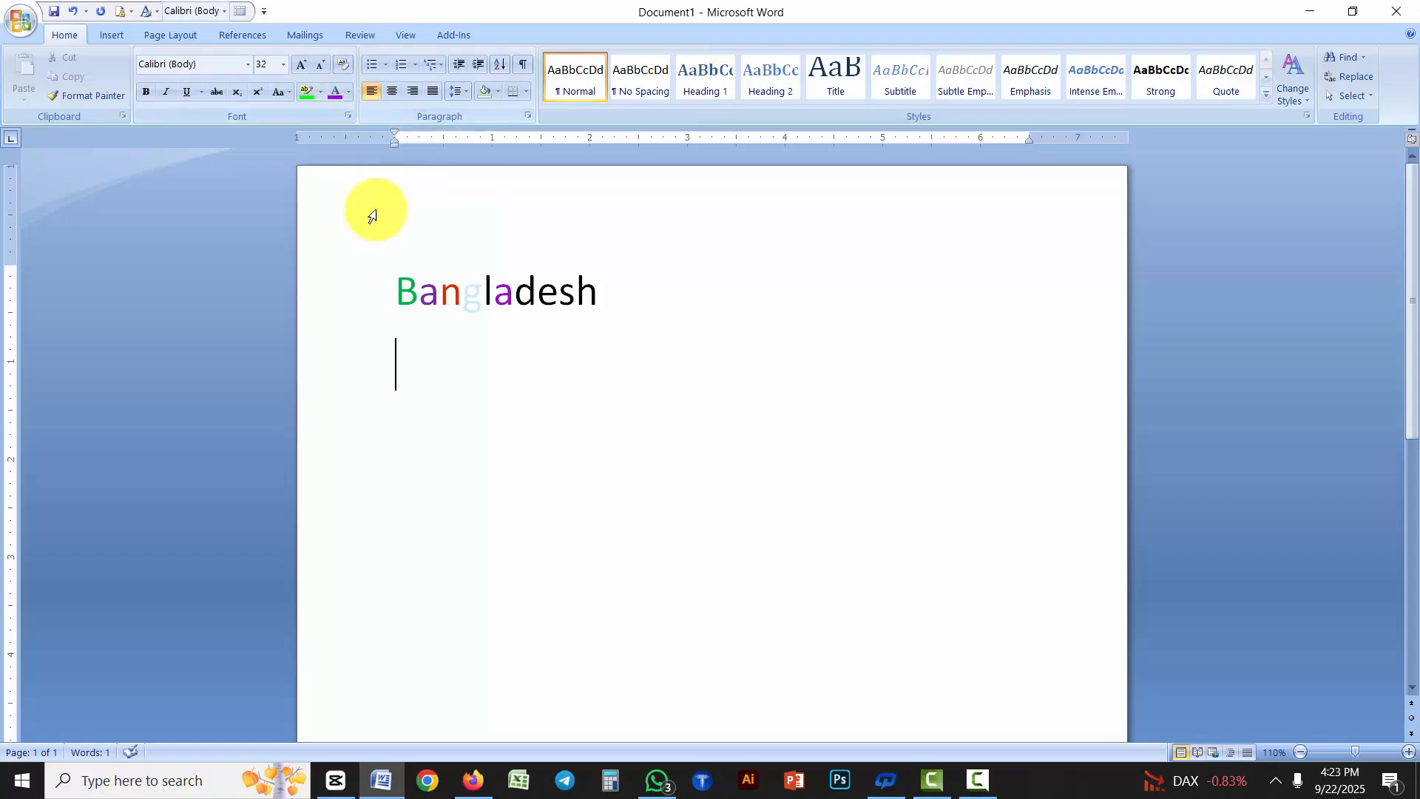
pyautogui.click(523, 406)
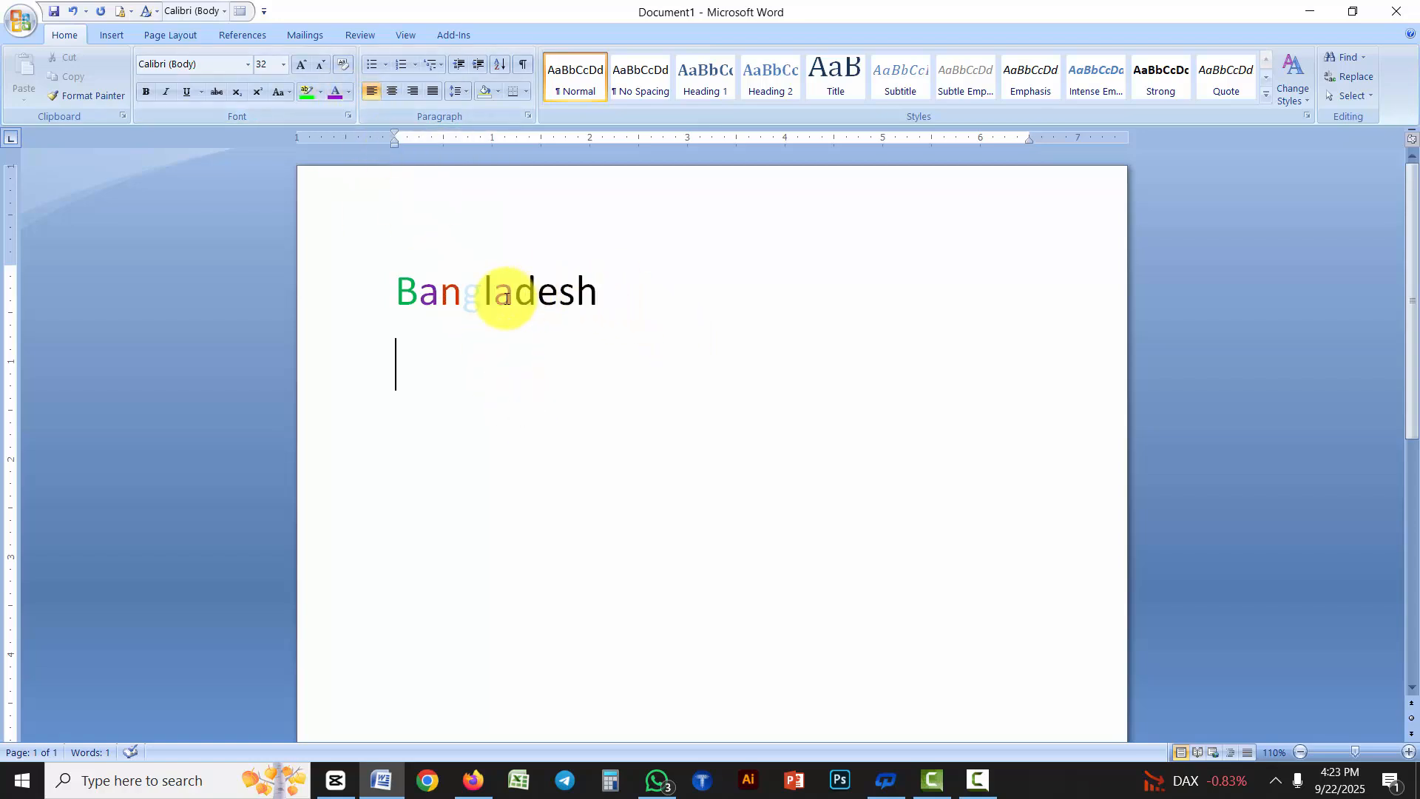
# Choose standard red as the font color for the "d" in "Bangladesh" and make these font settings the default for all new documents
pyautogui.moveTo(513, 295); pyautogui.dragTo(536, 296)
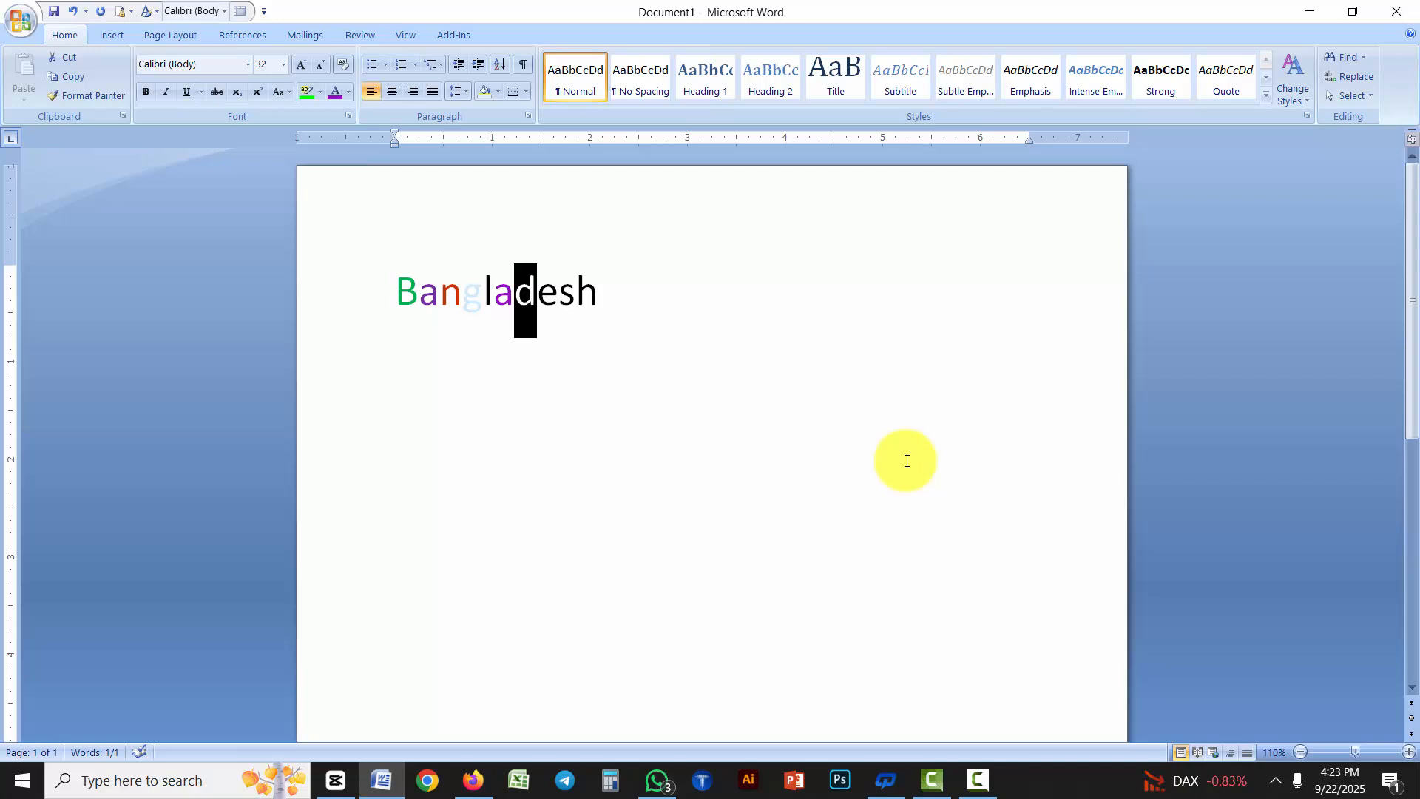
pyautogui.hotkey('ctrl', 'd')
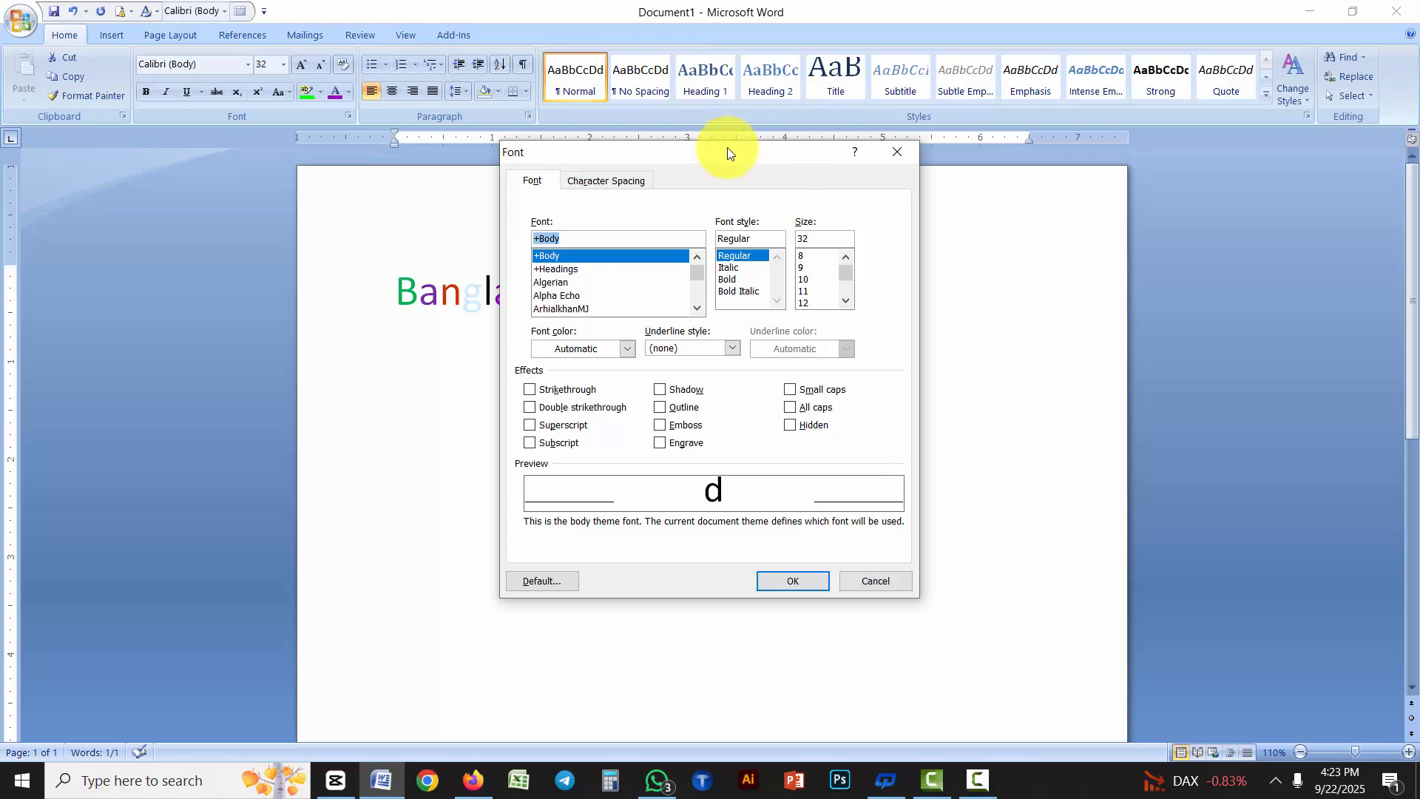
pyautogui.moveTo(812, 198)
pyautogui.mouseDown()
pyautogui.moveTo(992, 279)
pyautogui.moveTo(1062, 253)
pyautogui.moveTo(991, 165)
pyautogui.moveTo(914, 146)
pyautogui.moveTo(814, 216)
pyautogui.moveTo(776, 223)
pyautogui.moveTo(803, 222)
pyautogui.mouseUp()
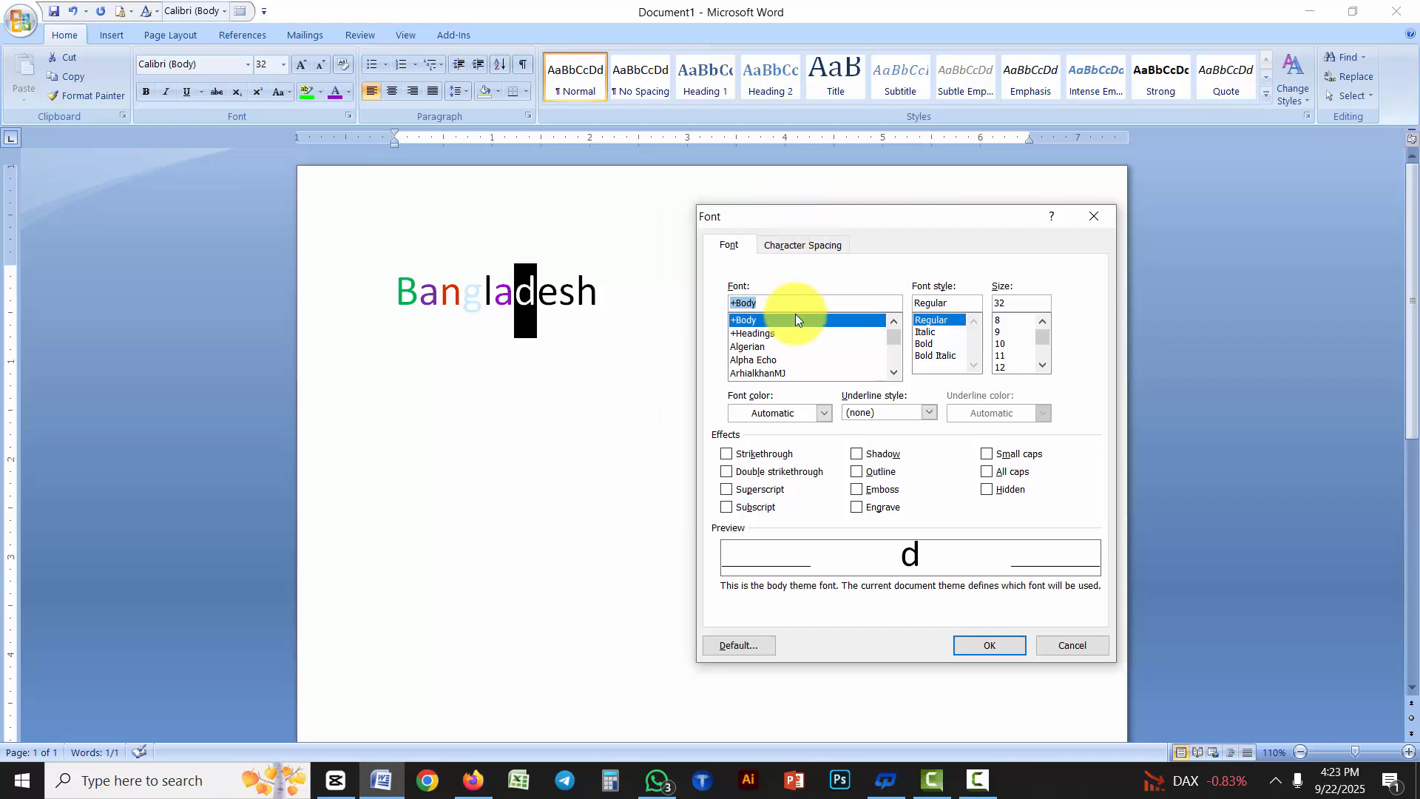
pyautogui.click(824, 413)
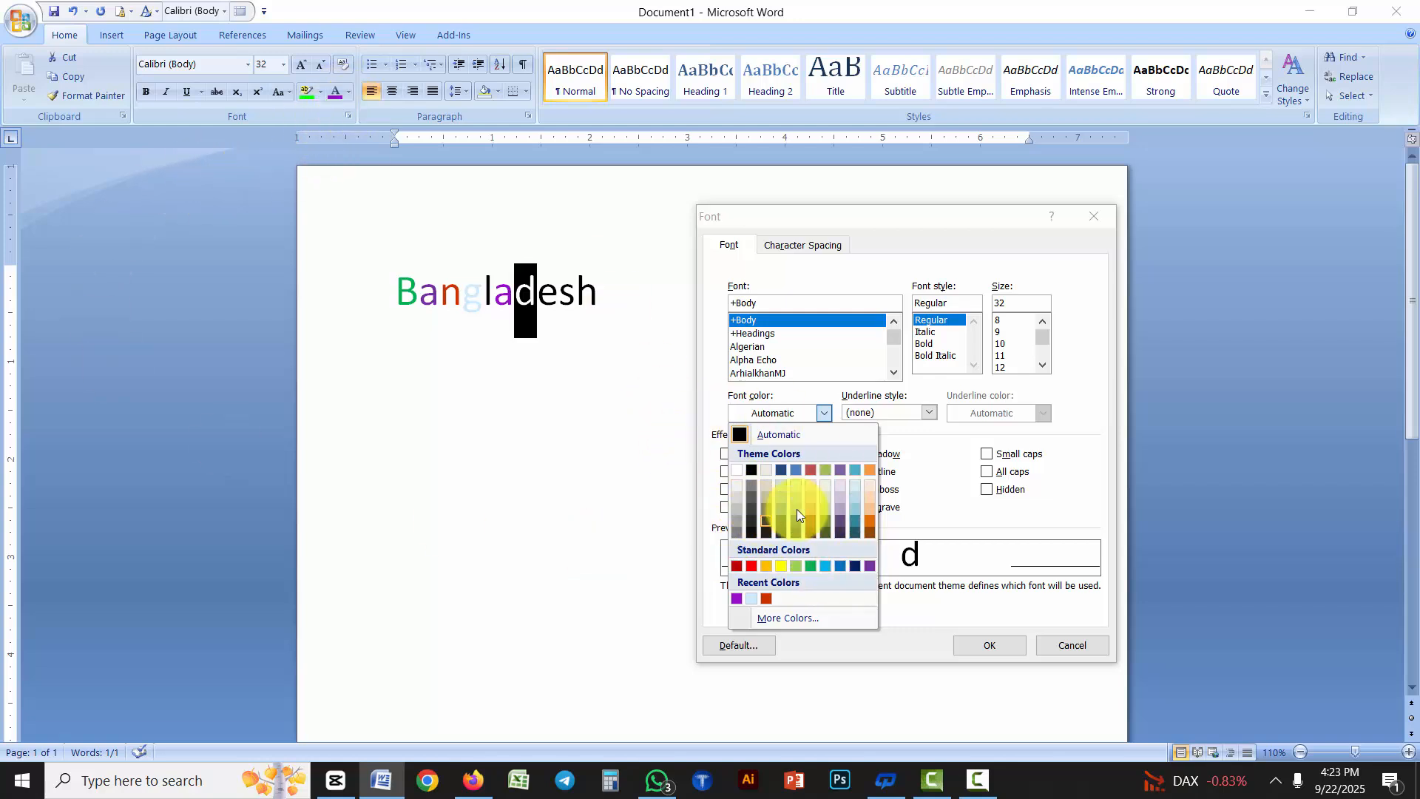
pyautogui.click(1075, 648)
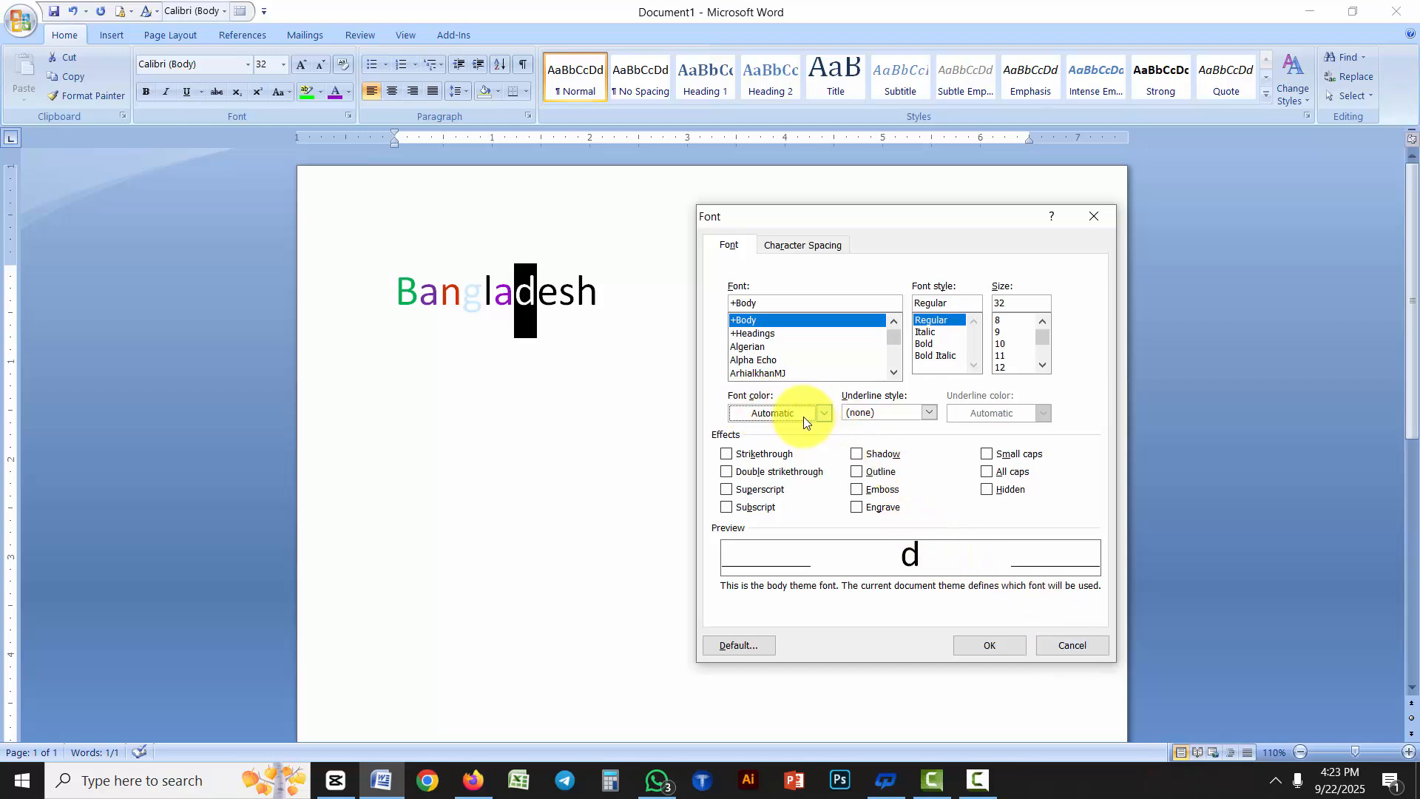
pyautogui.click(823, 415)
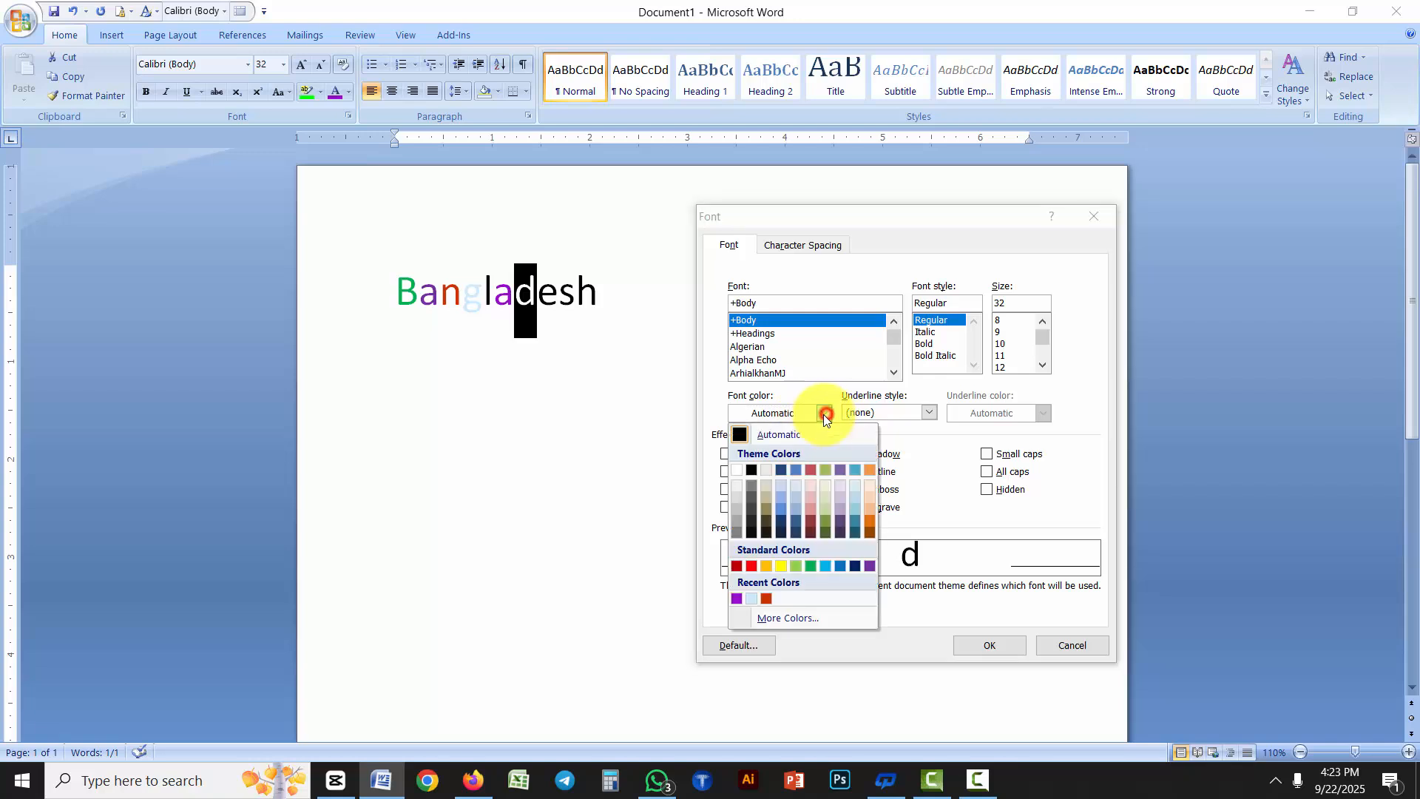
pyautogui.click(752, 565)
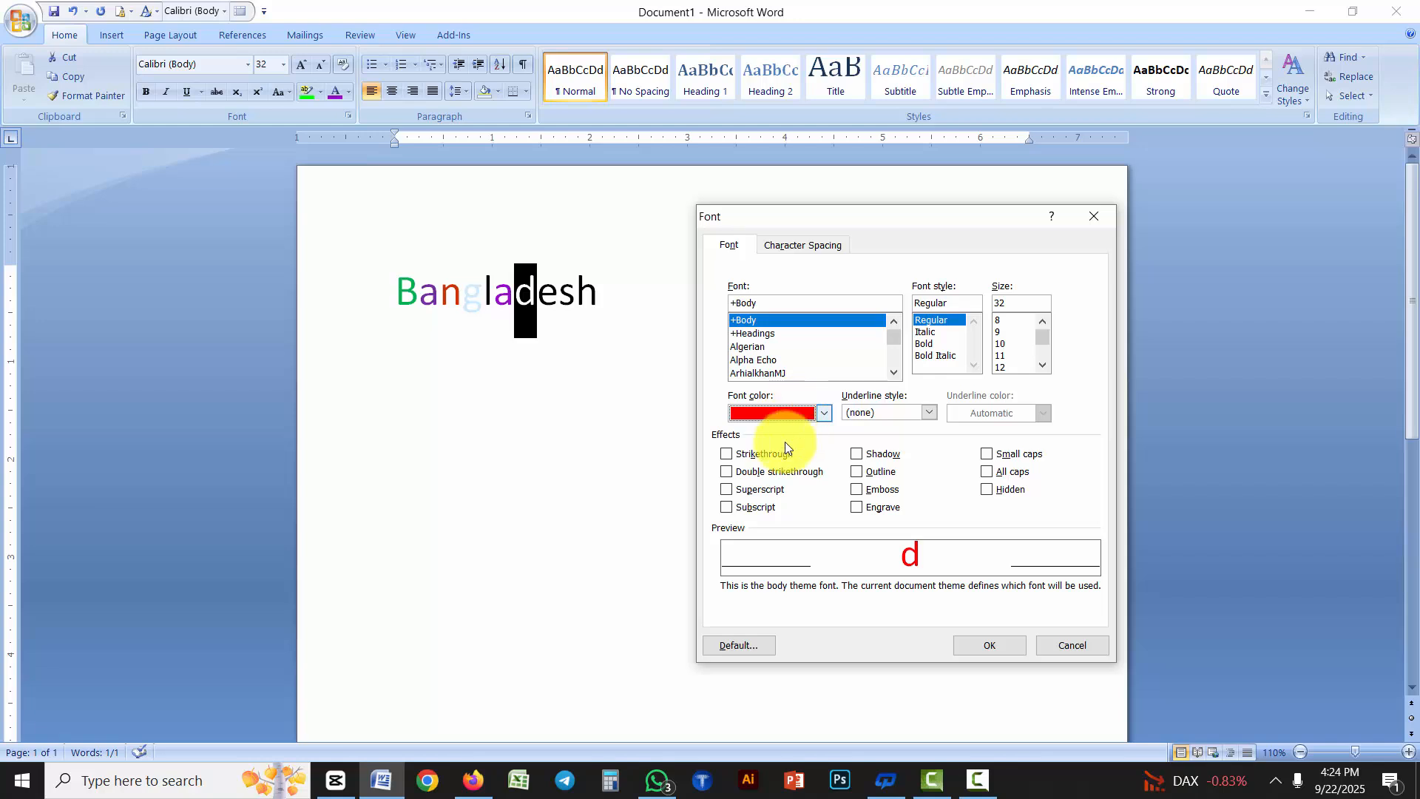
pyautogui.click(742, 644)
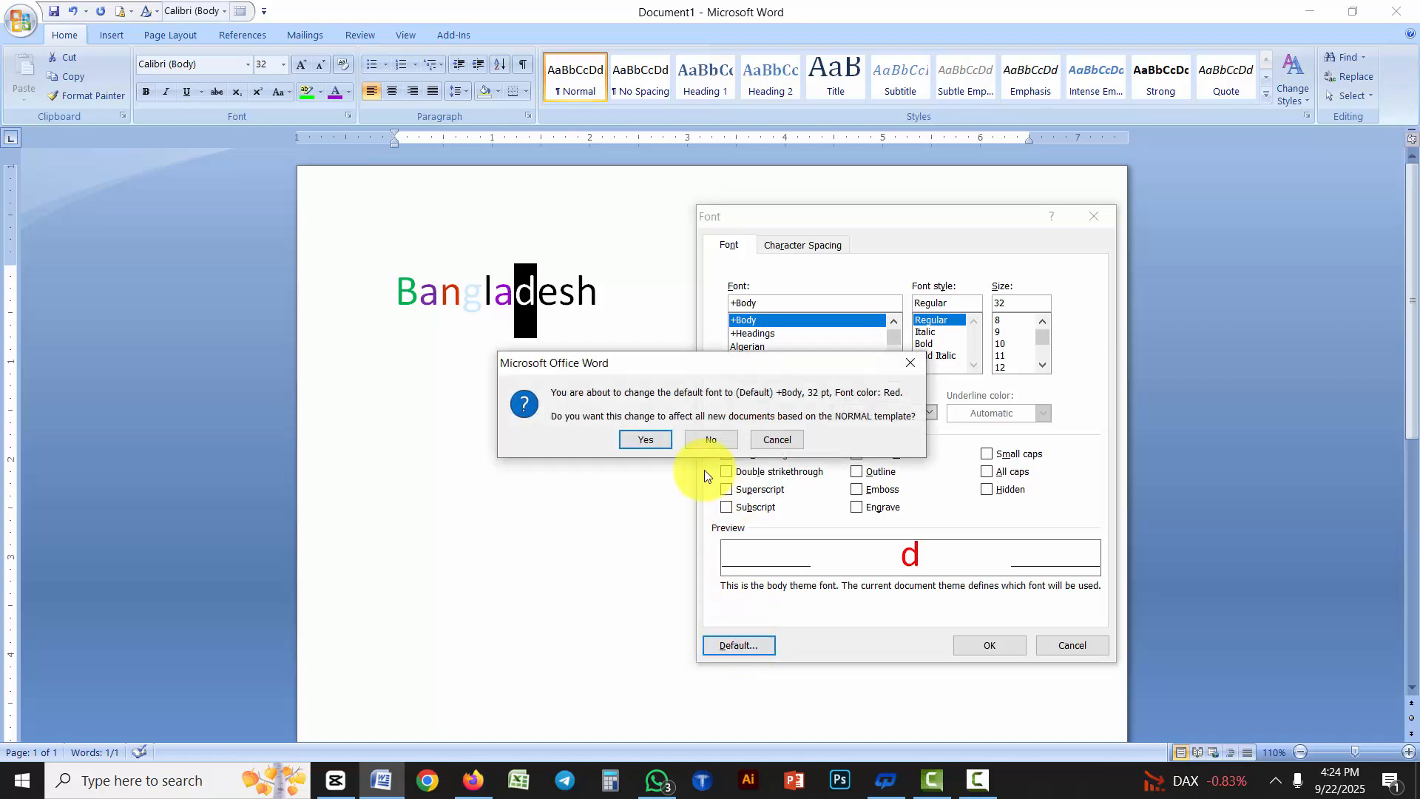
pyautogui.click(655, 441)
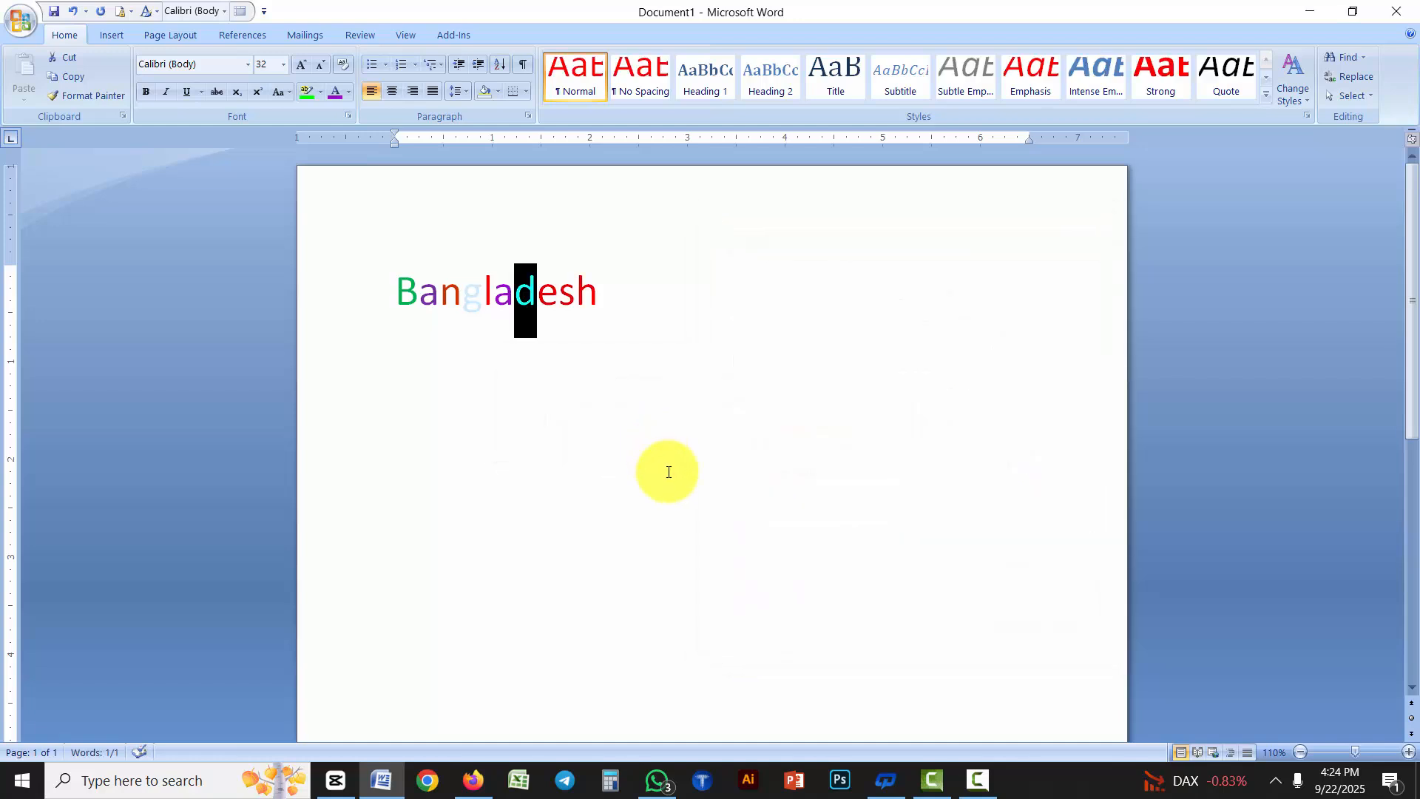
# Add the filler lines "ghjgjkhg" and "hjgjkhg" below "Bangladesh" to test the default font color
pyautogui.click(667, 471)
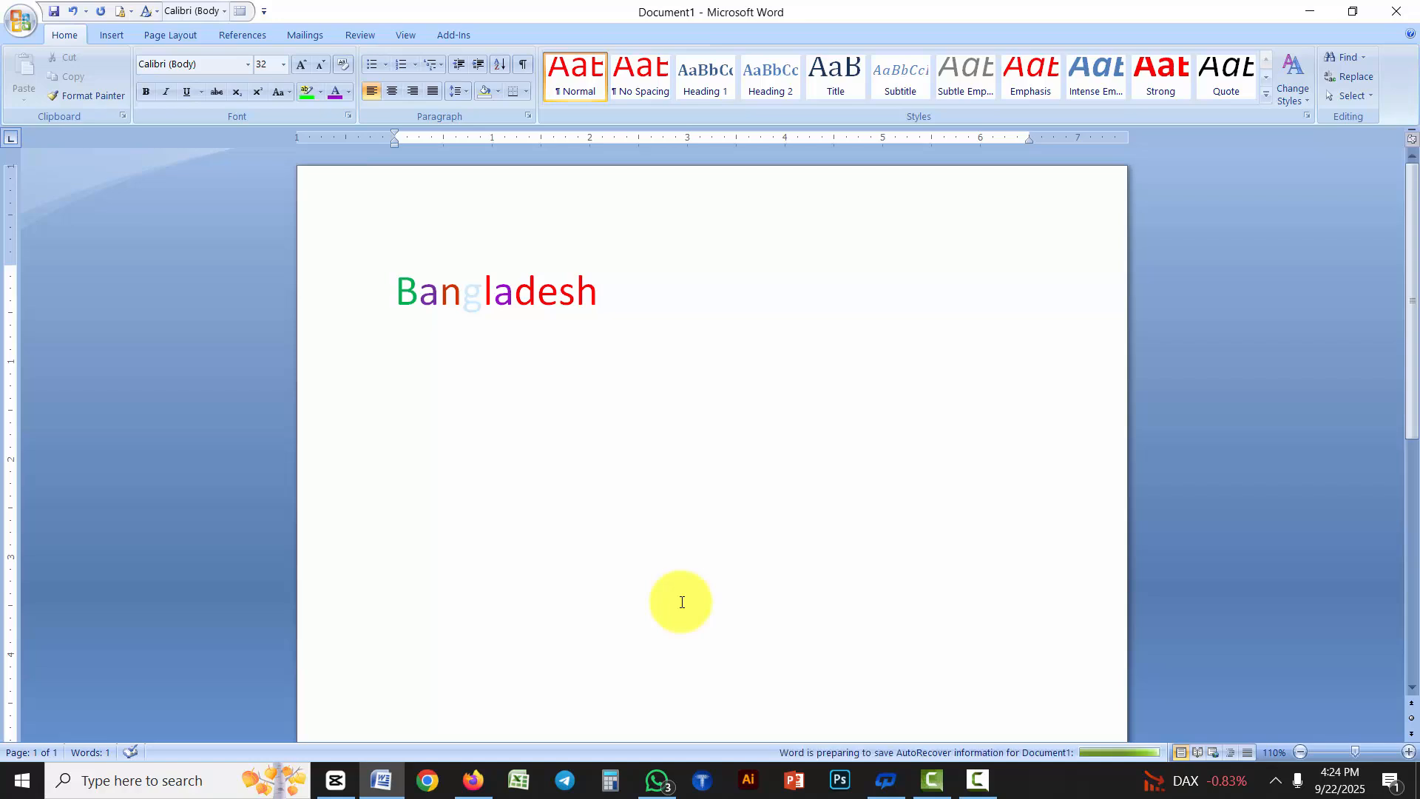
pyautogui.write('ghjgjkhg')
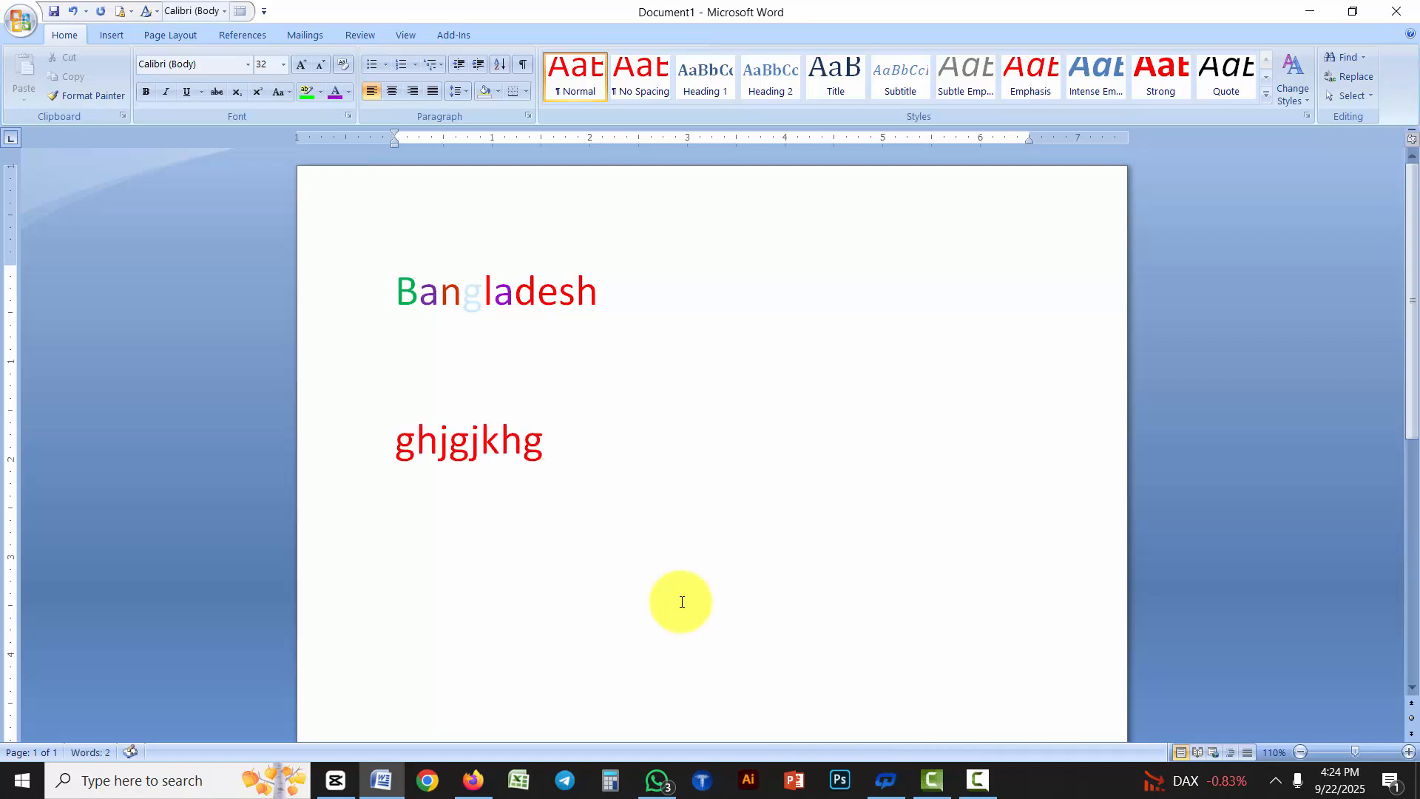
pyautogui.press('Return')
pyautogui.write('hjgjkhg')
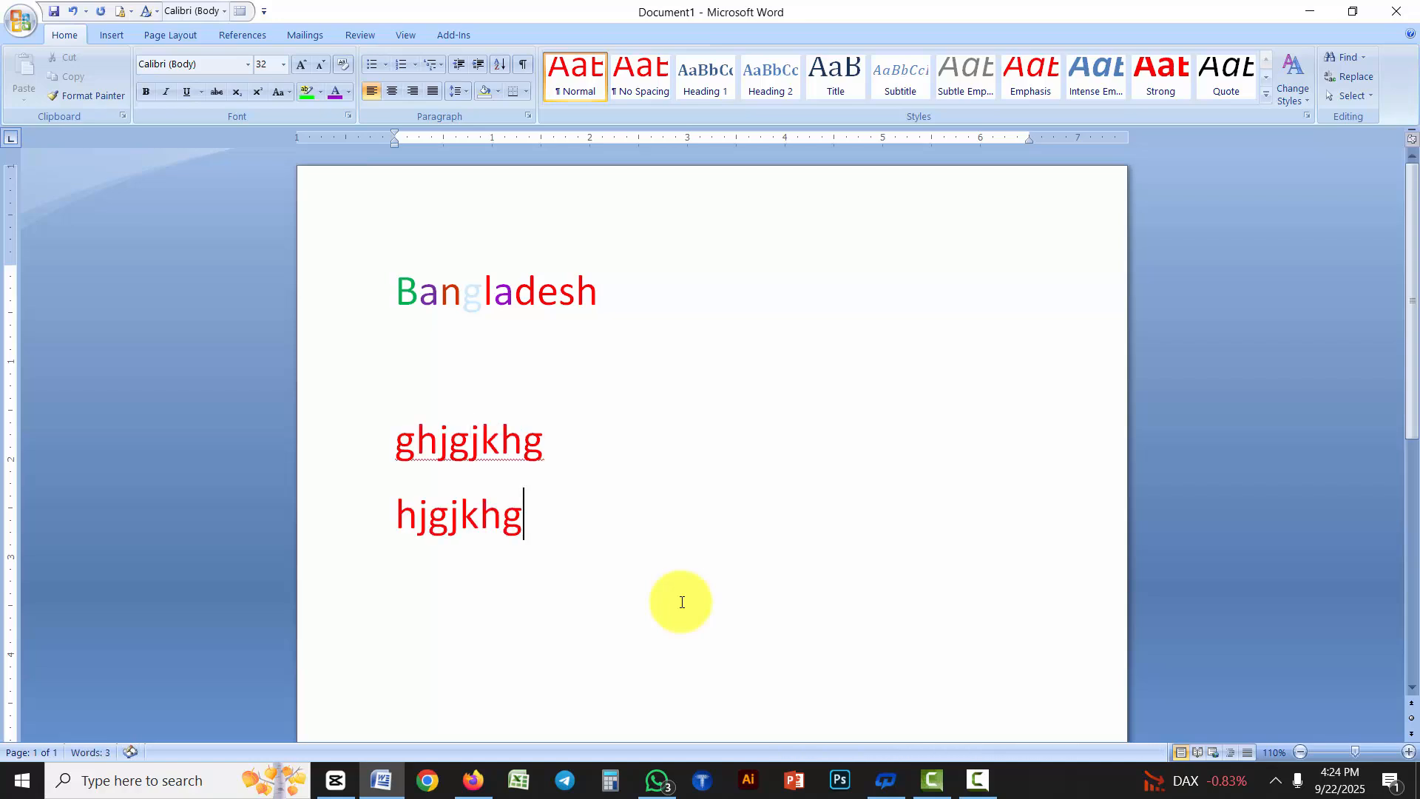
# Create a new blank document and enter the filler lines "kjhkjhkjhkjhkj", "hgjhgj" and "kjkhkjlh" to test the default font color
pyautogui.hotkey('ctrl', 'n')
pyautogui.write('kjhkjhkjhkjhkj')
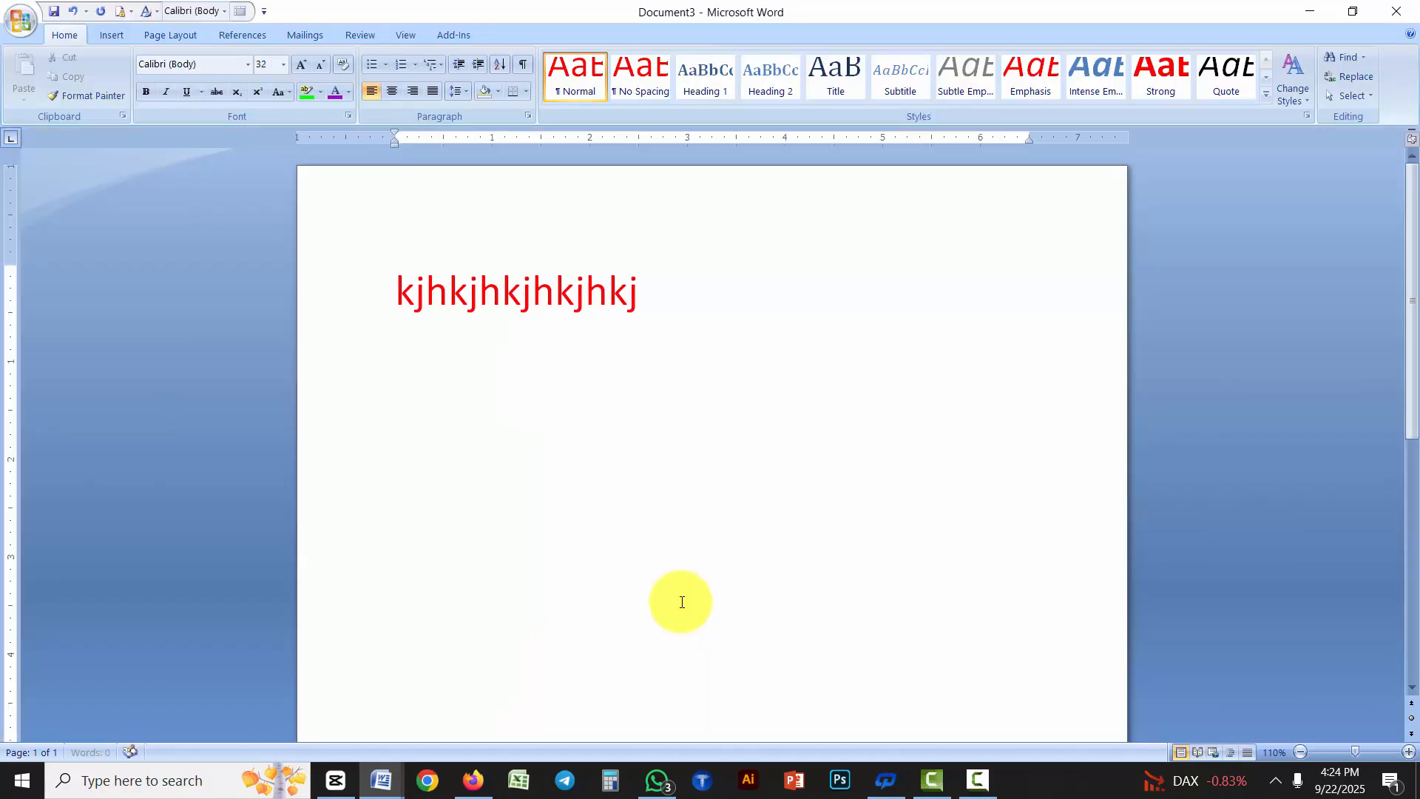
pyautogui.press('Return')
pyautogui.write('hgjhgj')
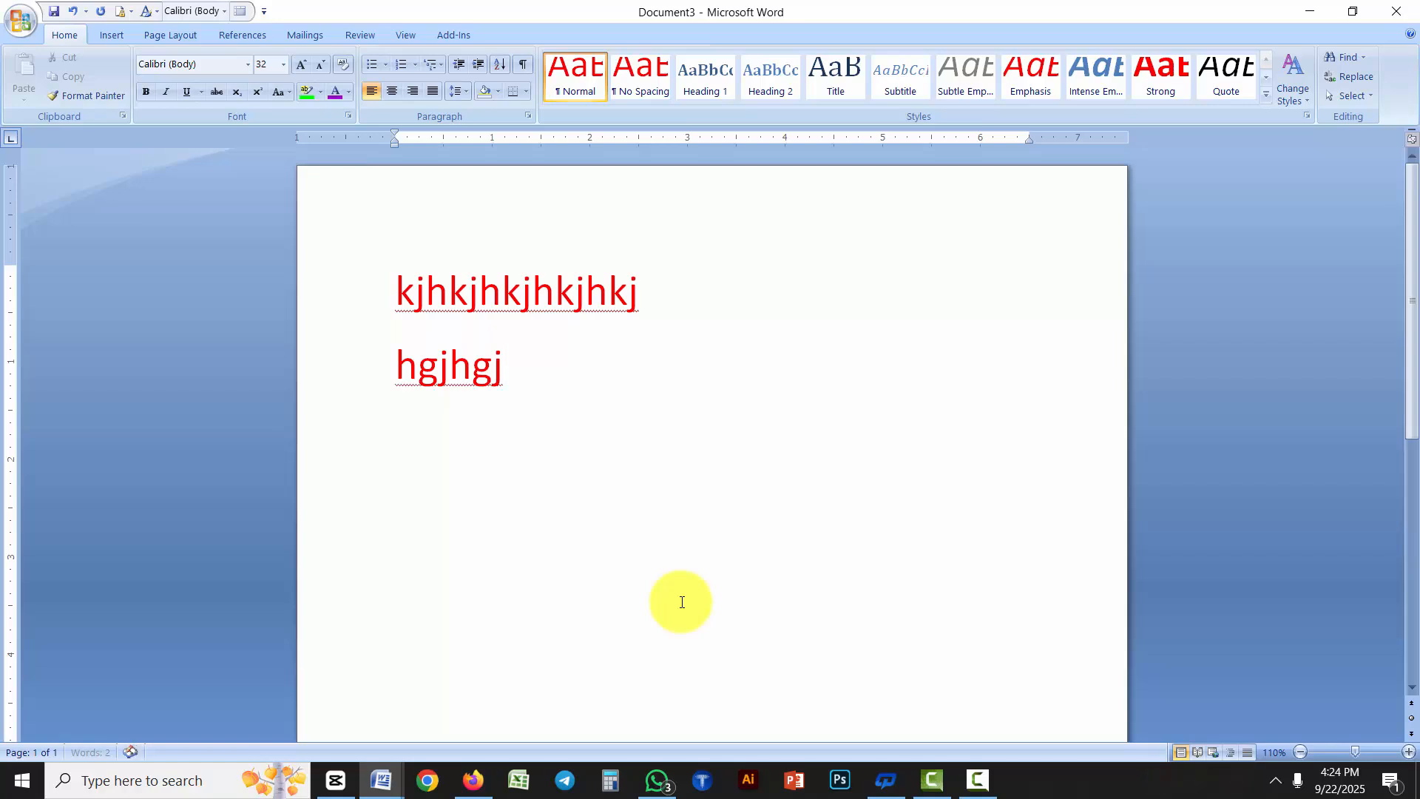
pyautogui.write('kjkhkjlh')
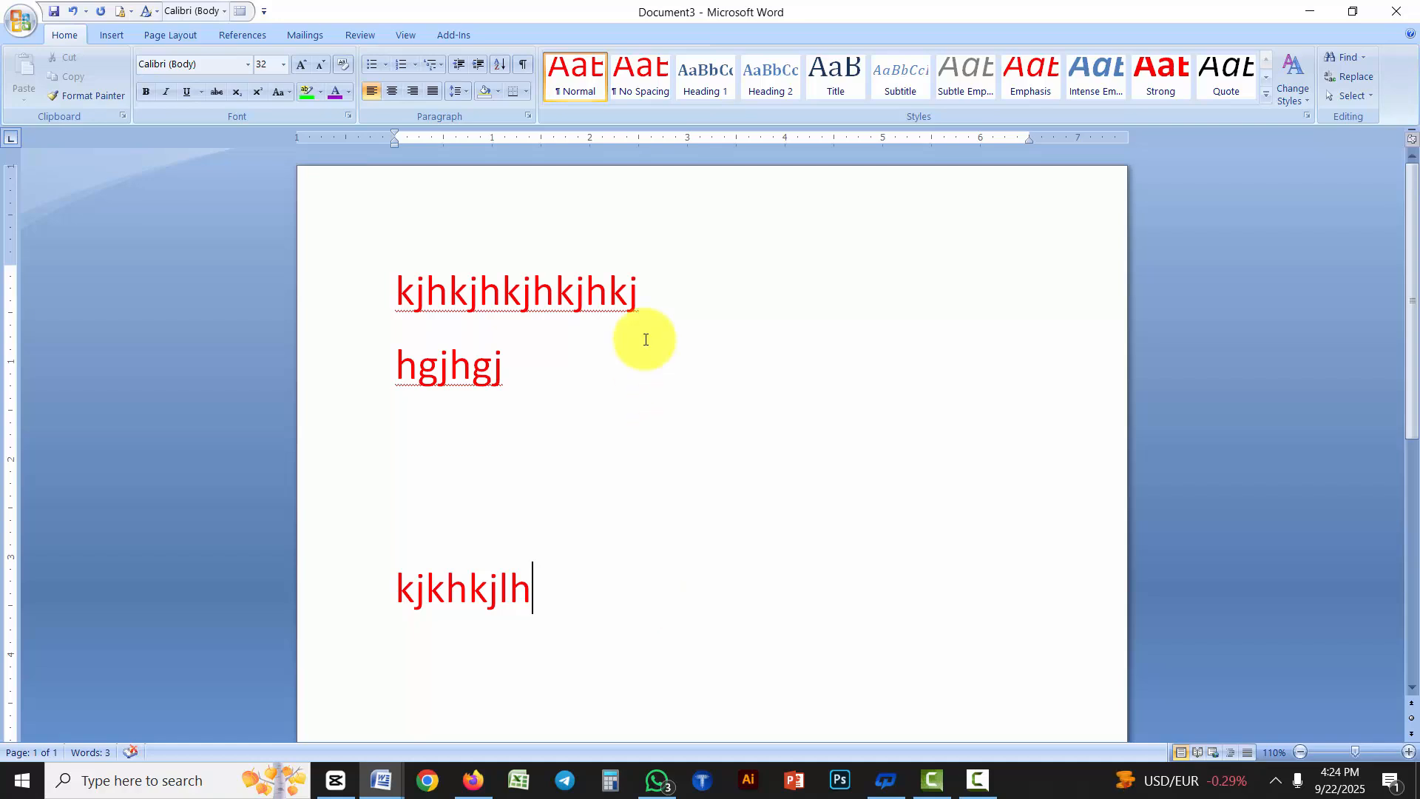
# Close the new test document without saving its changes
pyautogui.click(1396, 11)
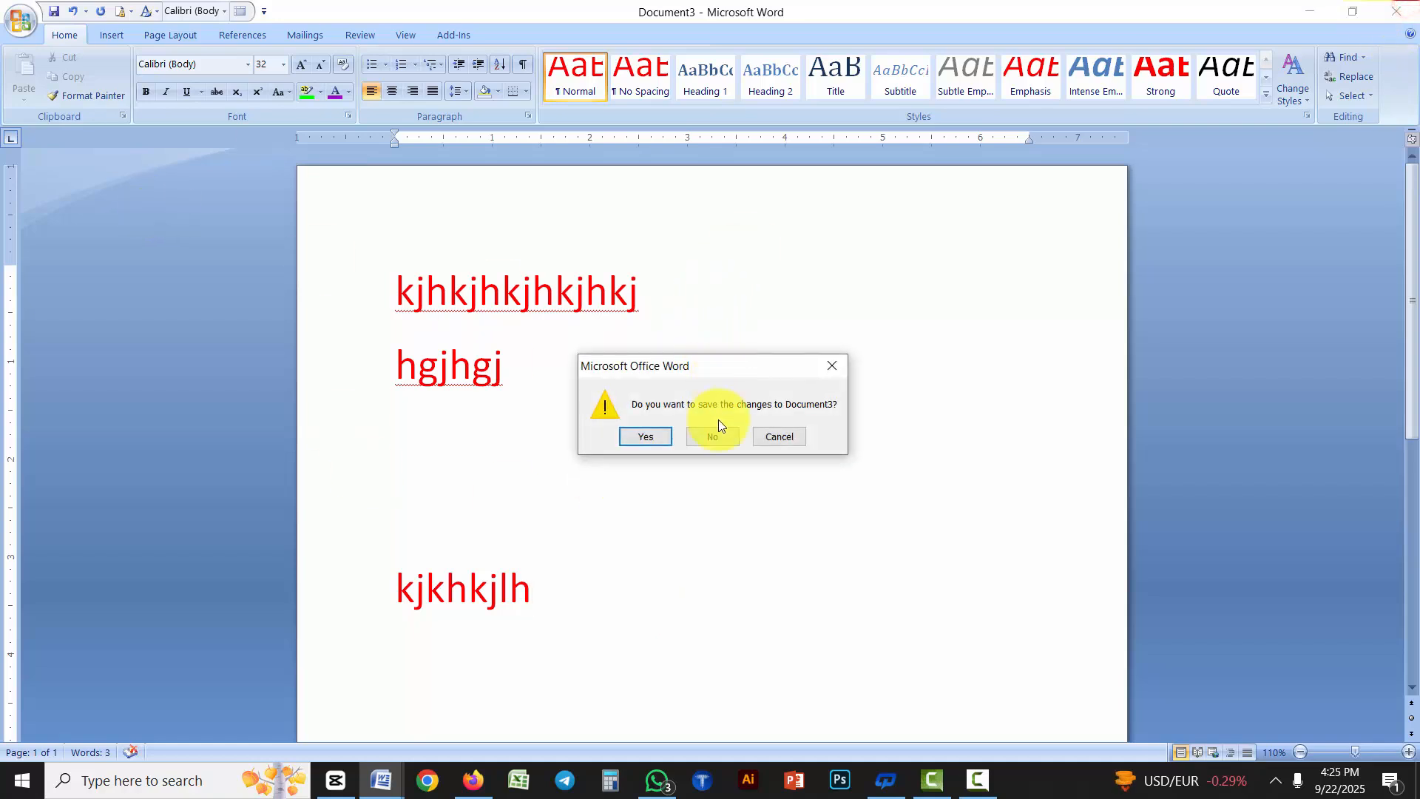
pyautogui.click(711, 437)
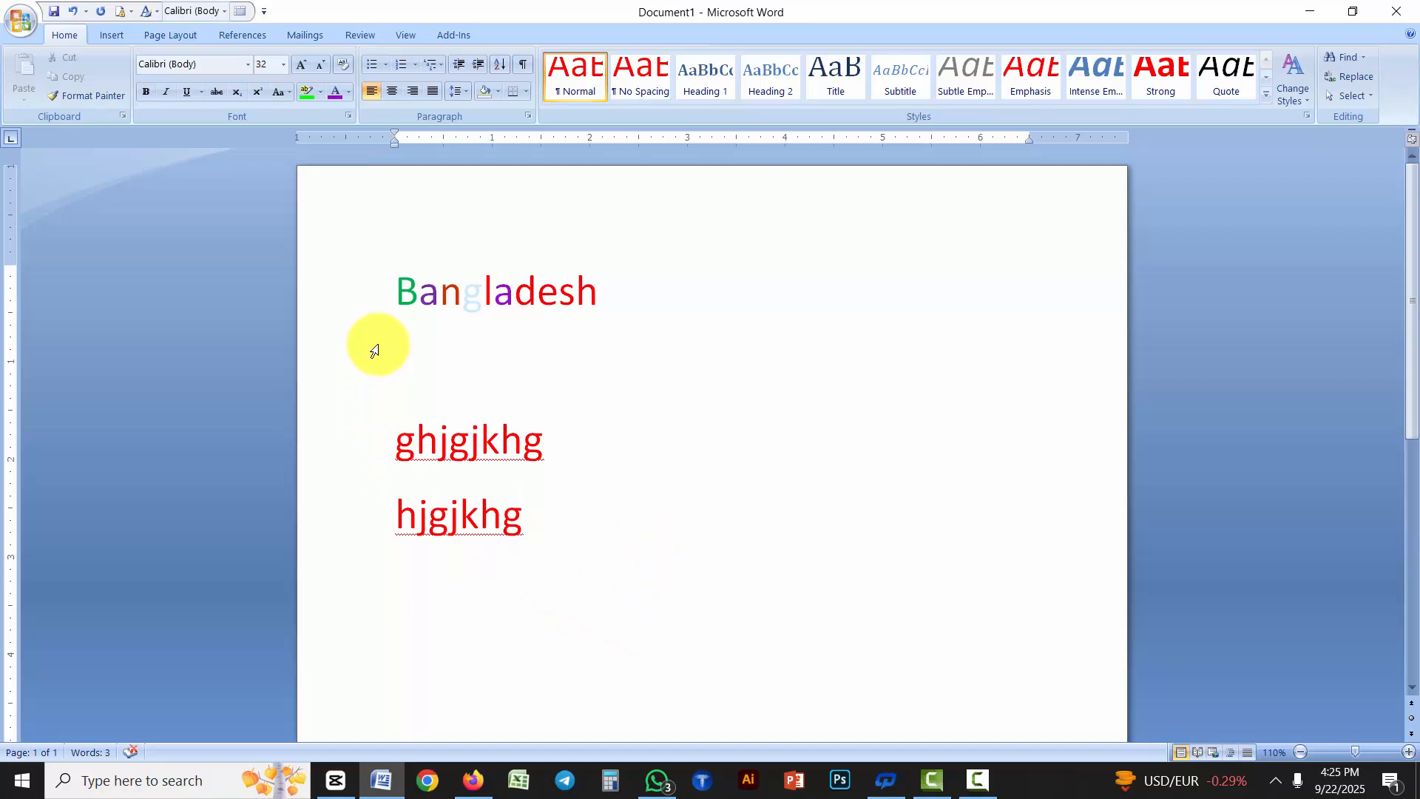
# Set the font color to Automatic as the default for all new documents, and start a new line below "hjgjkhg"
pyautogui.hotkey('ctrl', 'd')
pyautogui.click(825, 411)
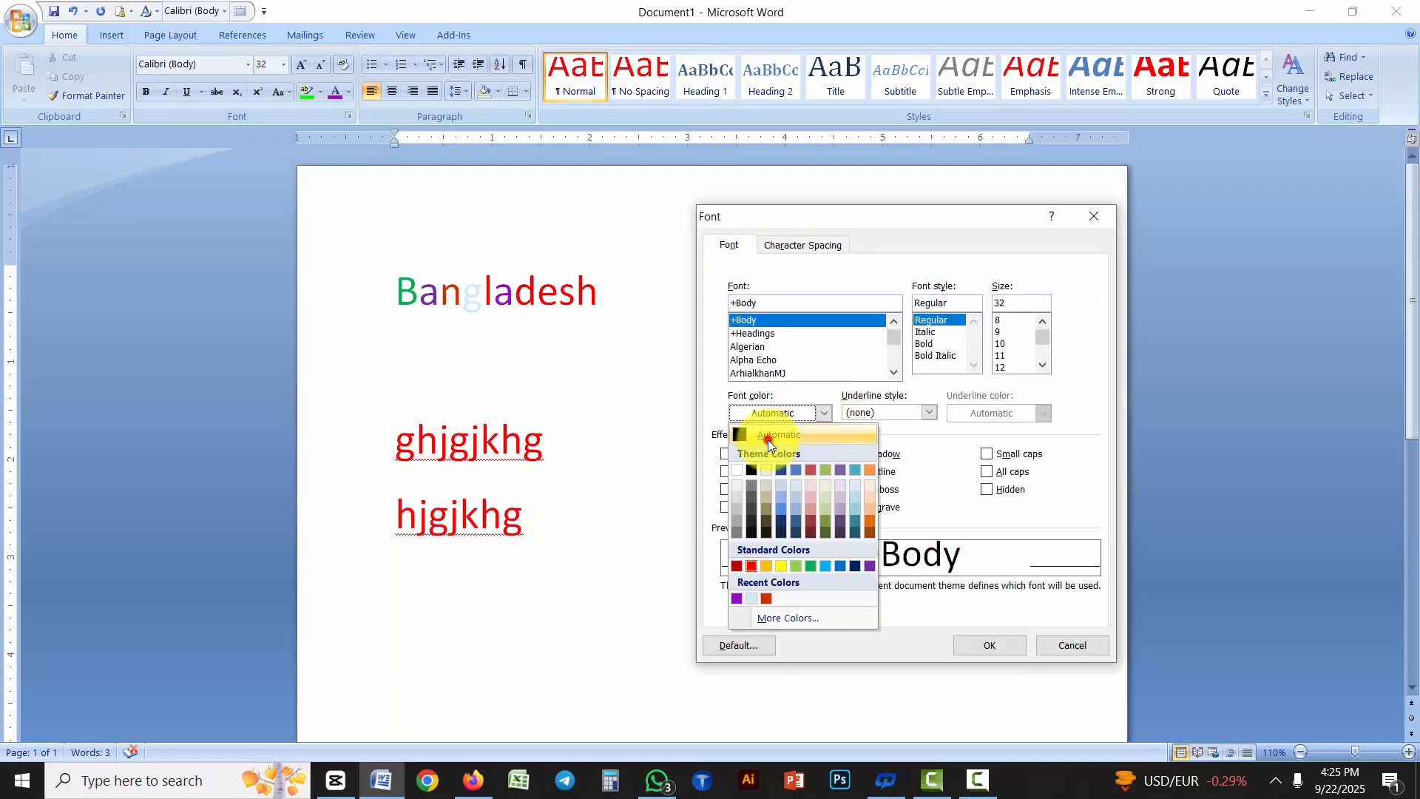
pyautogui.click(767, 436)
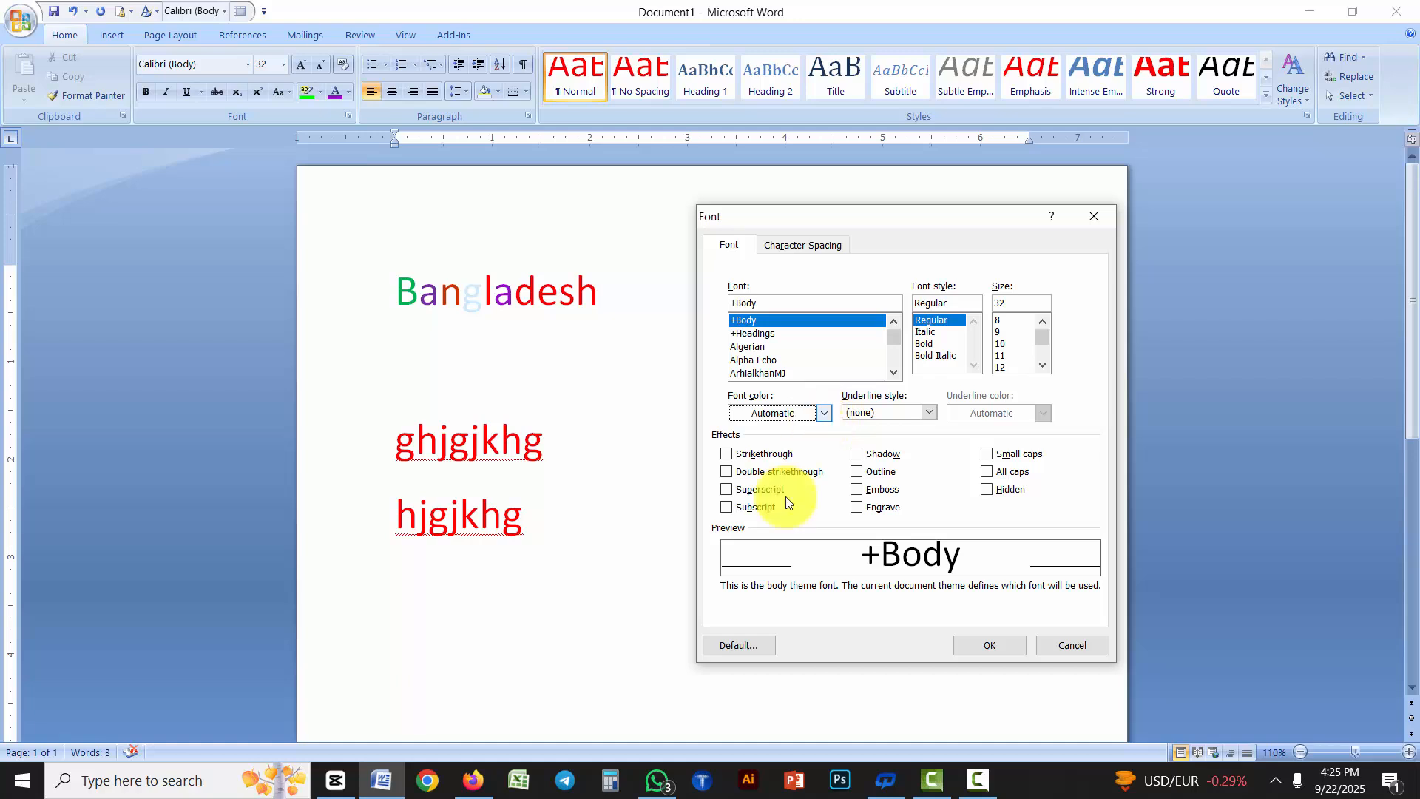
pyautogui.click(740, 646)
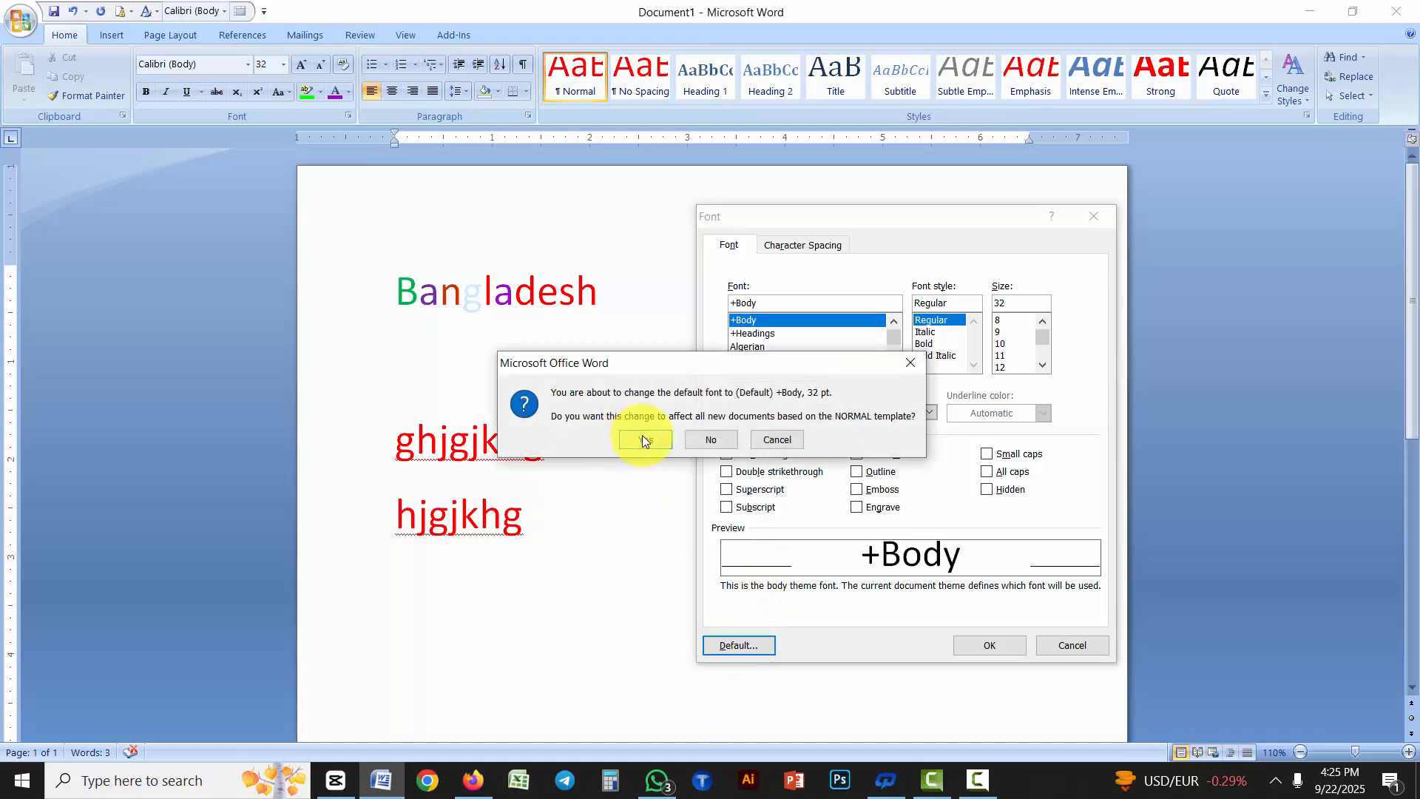
pyautogui.click(641, 440)
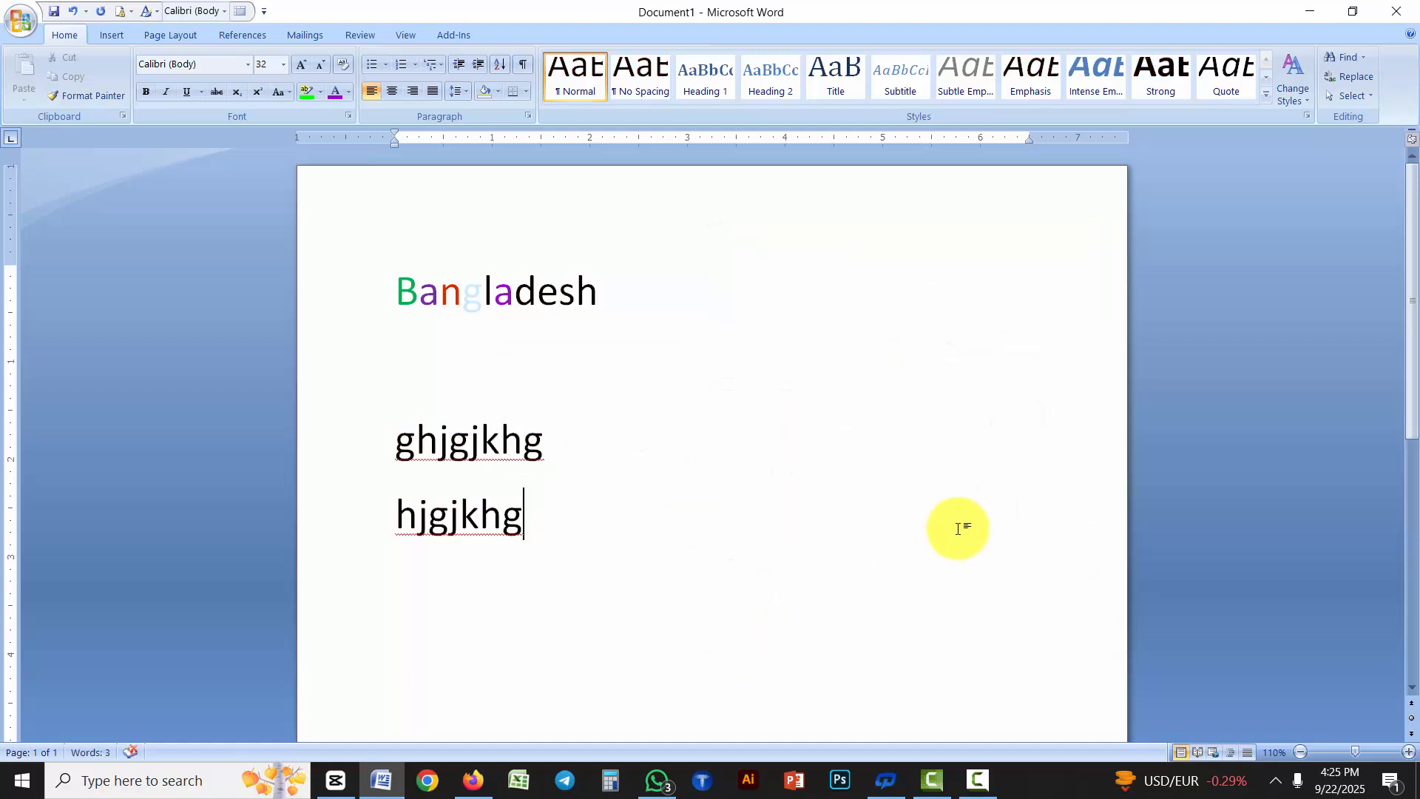
pyautogui.press('Return')
pyautogui.scroll(-2, 951, 481)
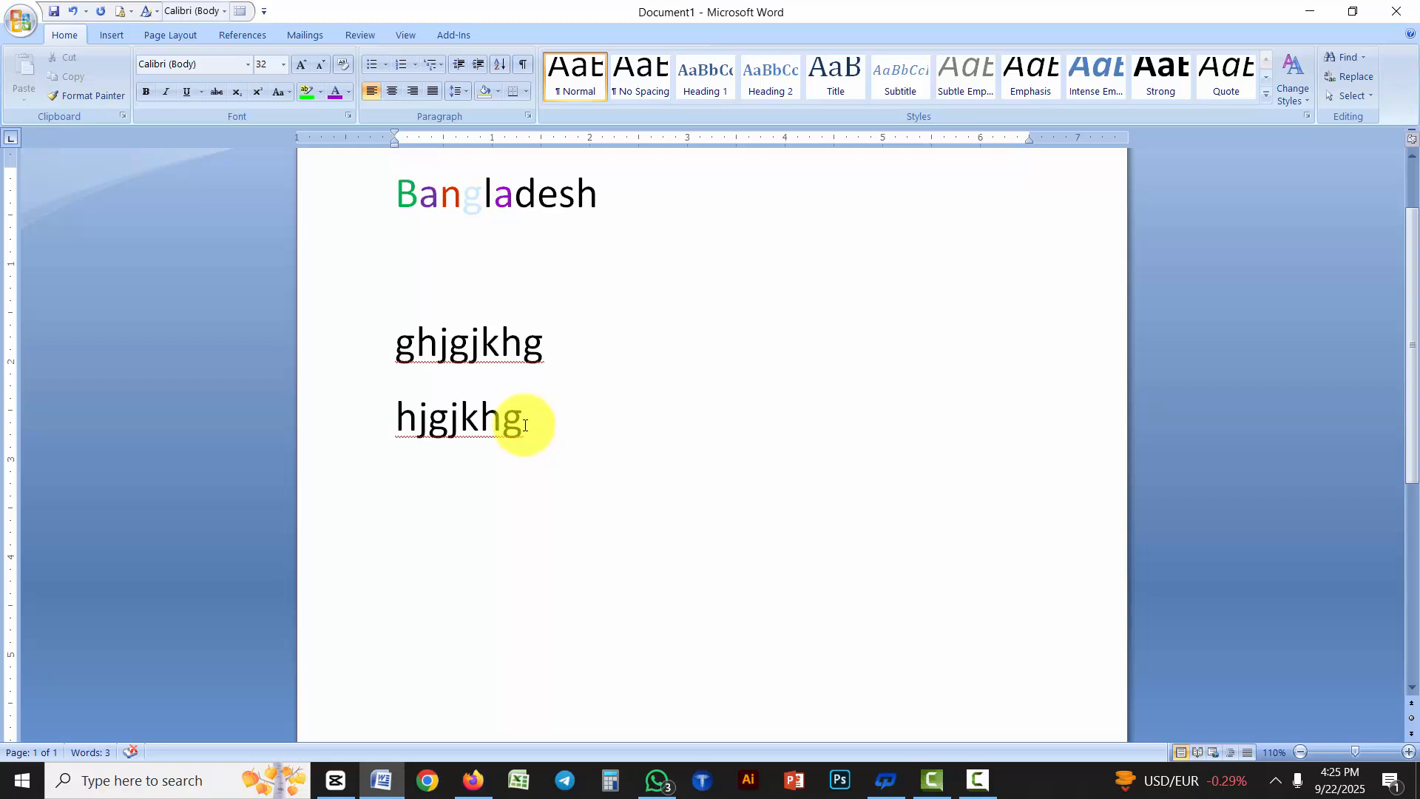
pyautogui.moveTo(525, 425); pyautogui.dragTo(515, 432)
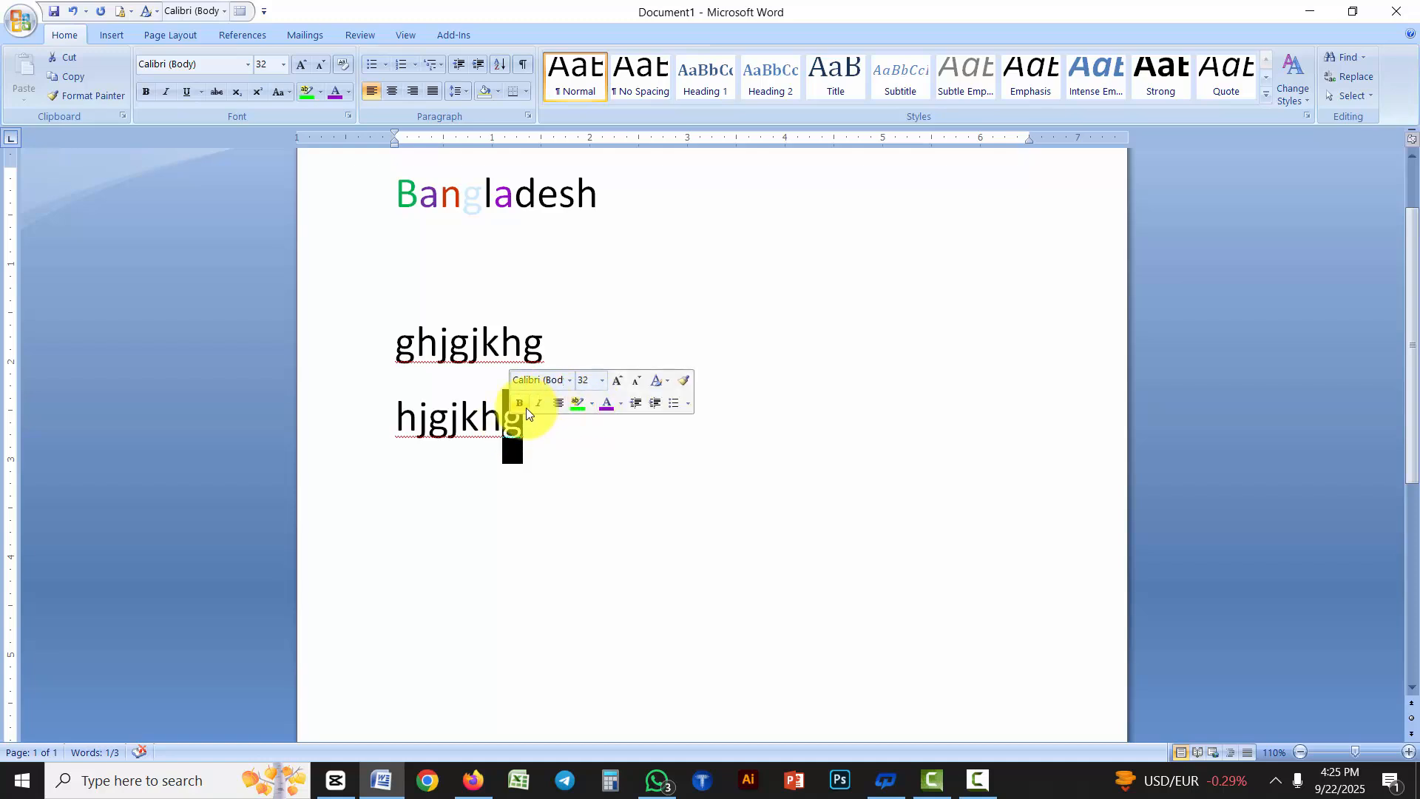
pyautogui.click(619, 403)
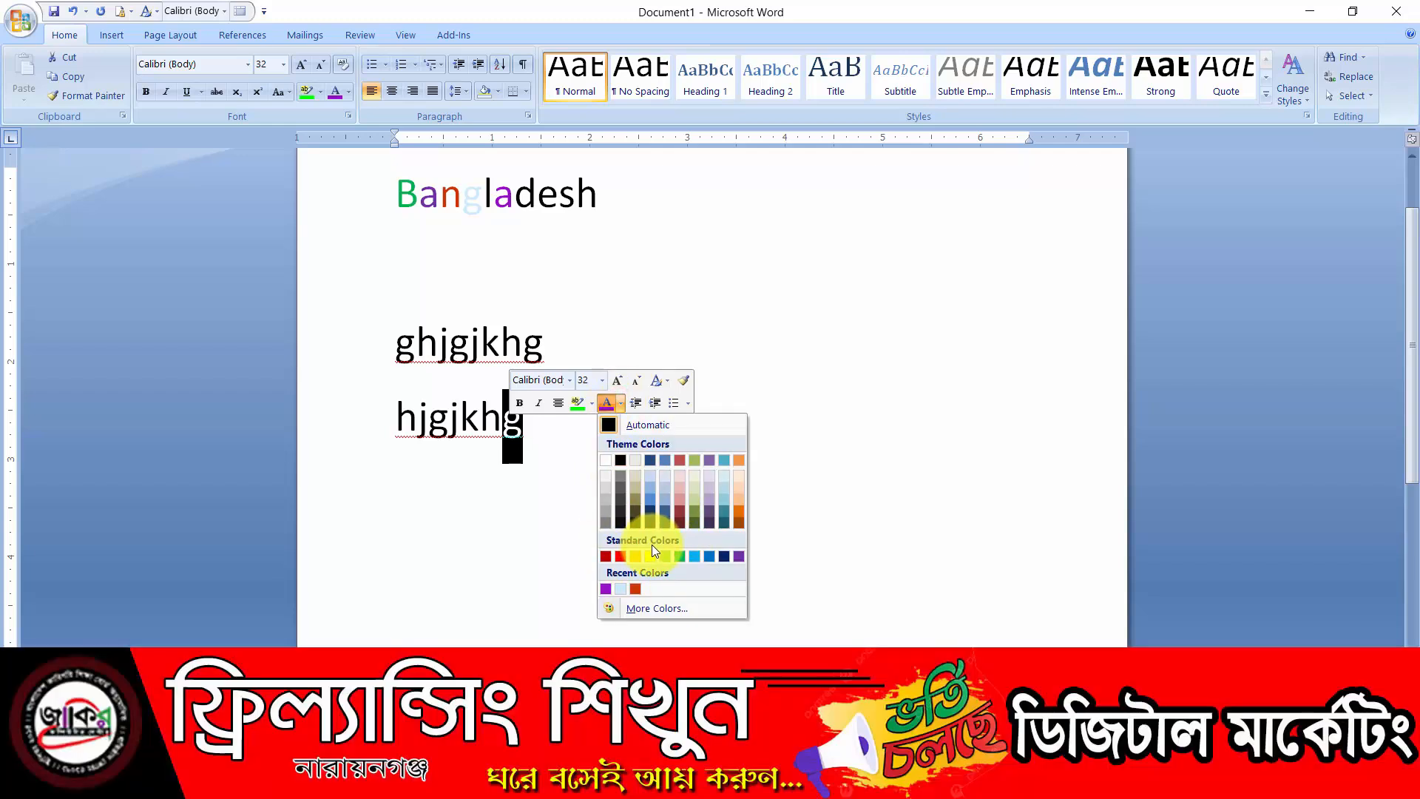
pyautogui.click(800, 297)
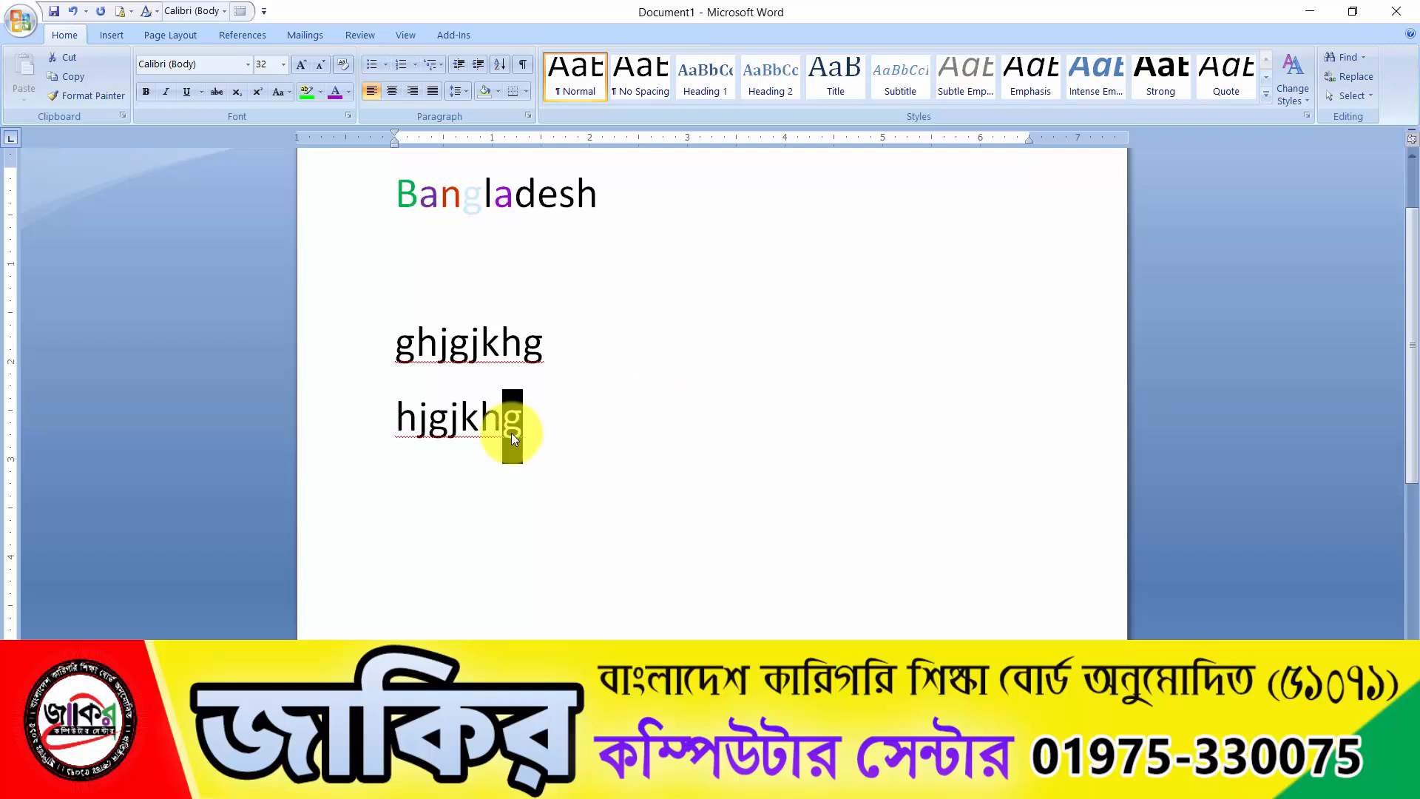
# Color the last "g" of "ghjgjkhg" standard red
pyautogui.moveTo(523, 345); pyautogui.dragTo(542, 350)
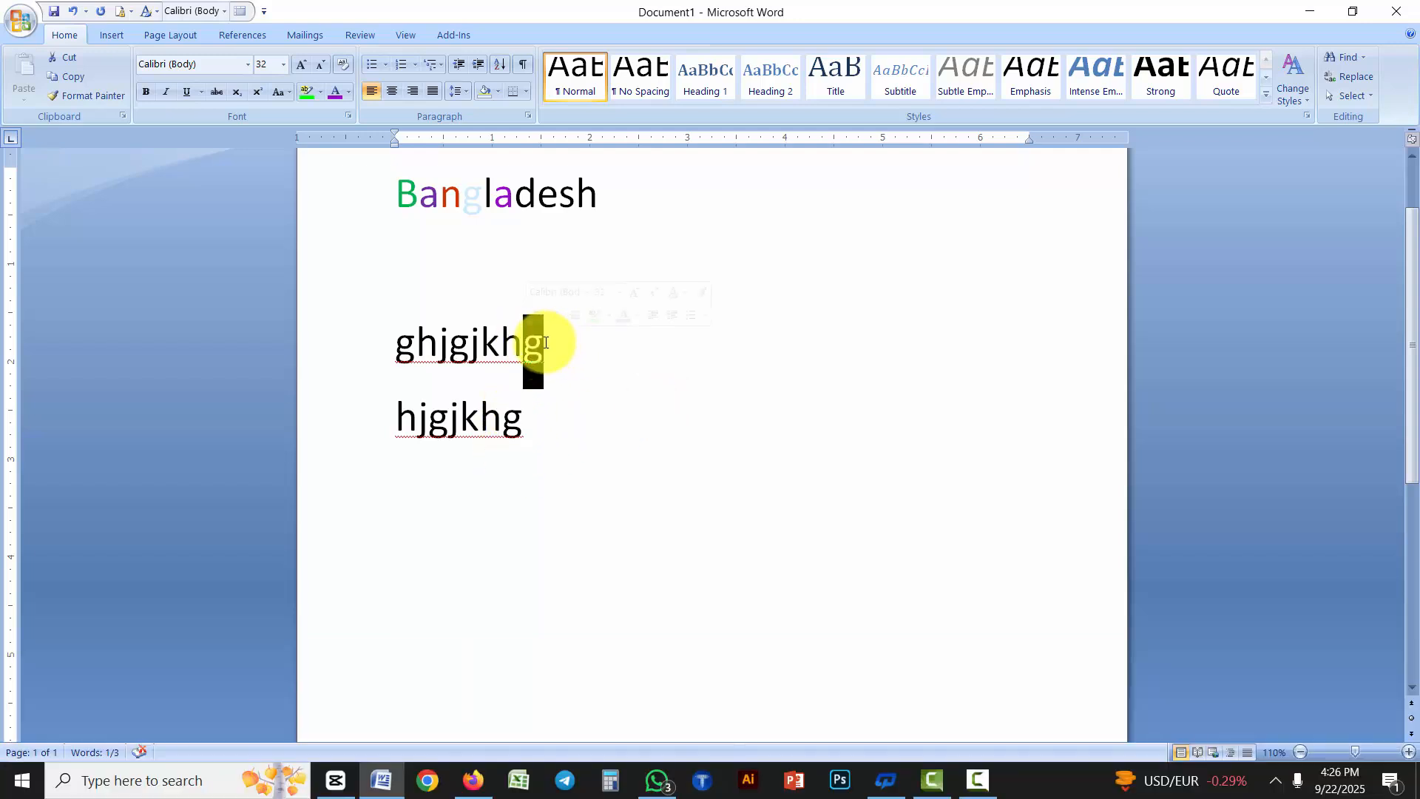
pyautogui.click(636, 315)
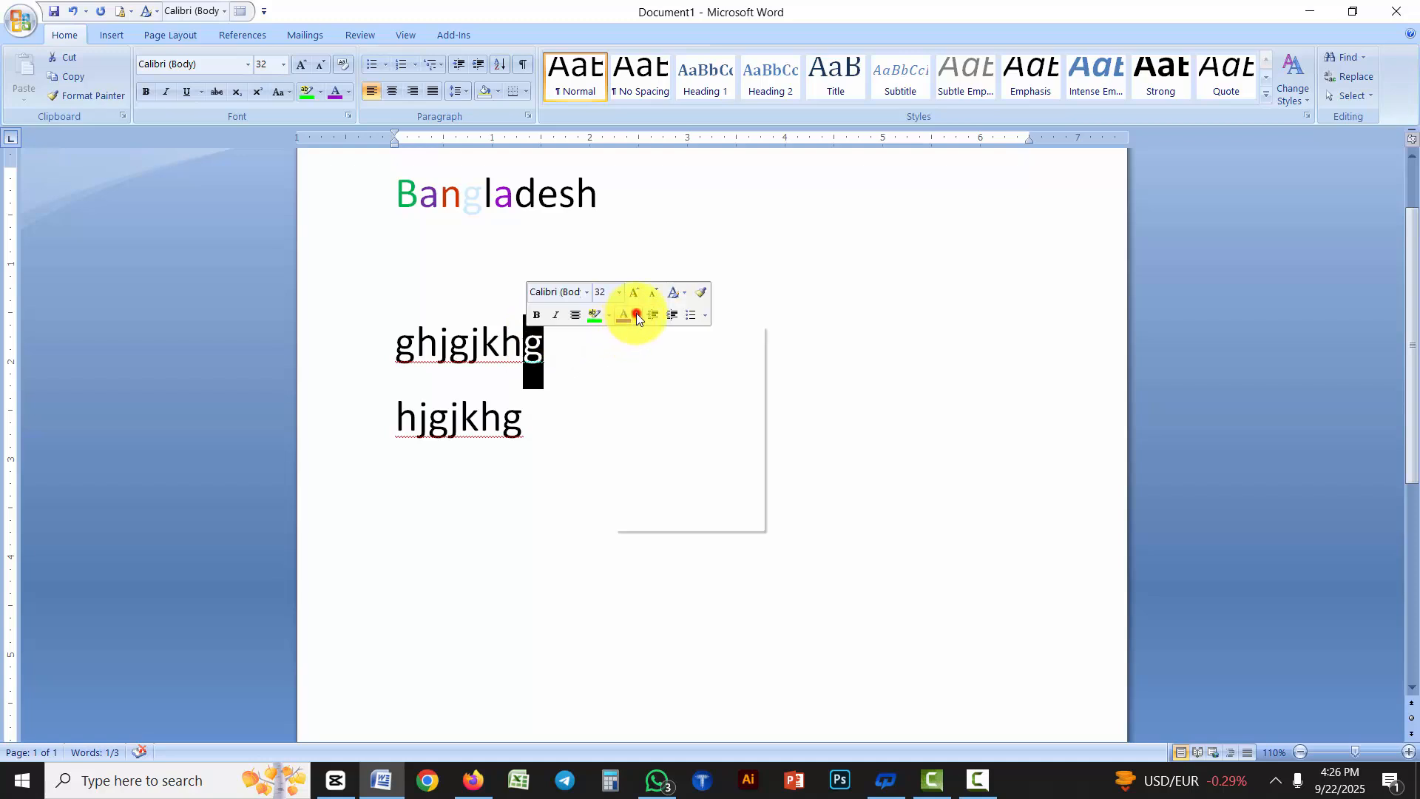
pyautogui.click(638, 468)
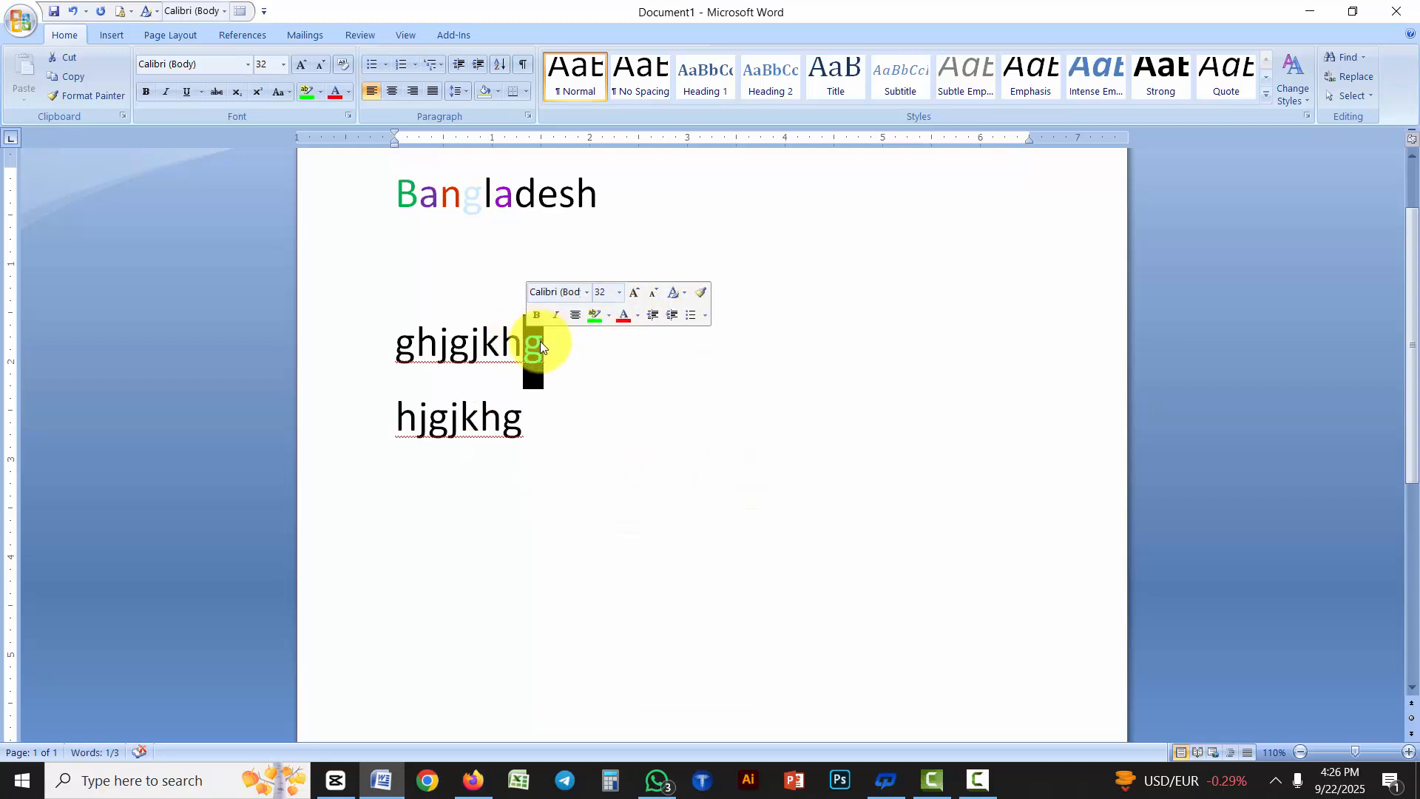
pyautogui.click(616, 466)
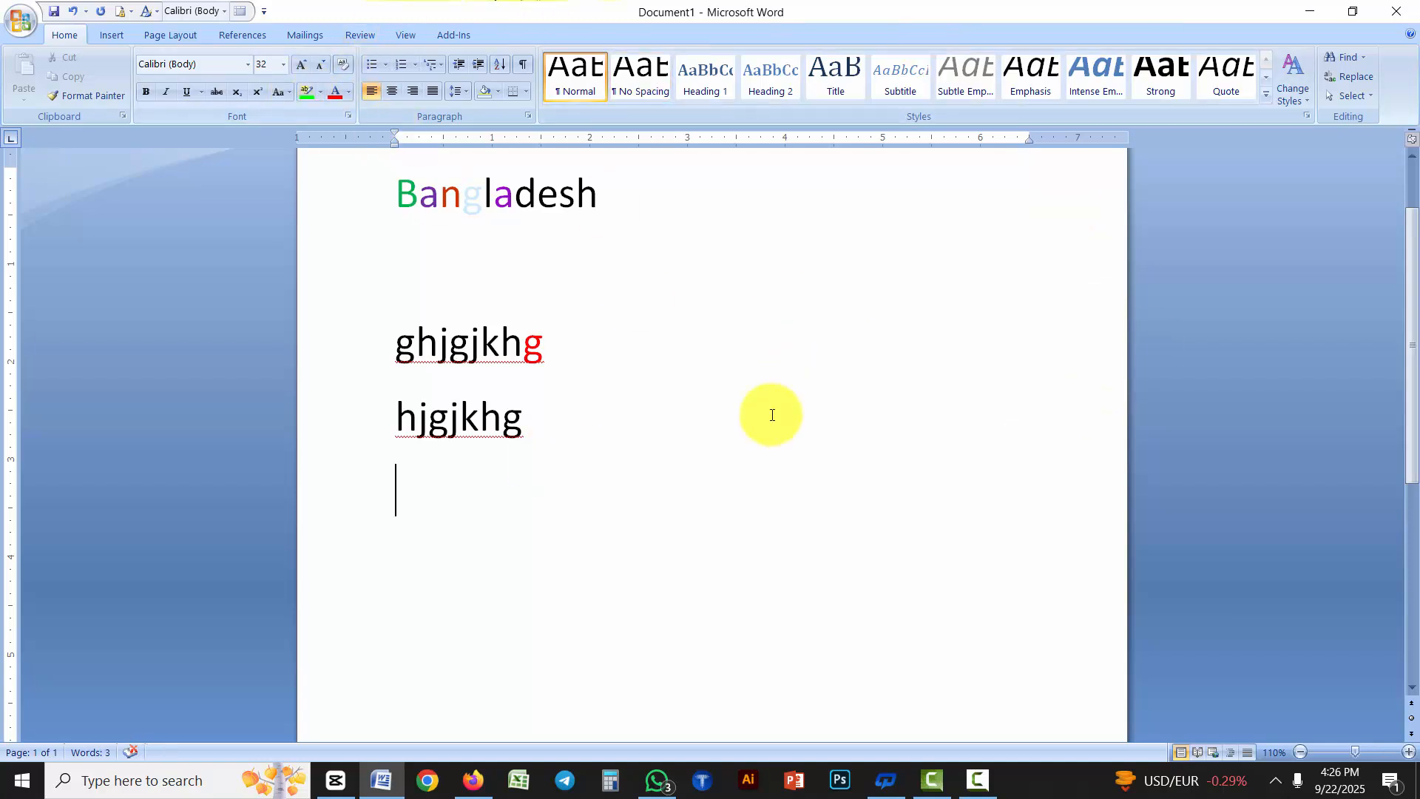
pyautogui.click(624, 485)
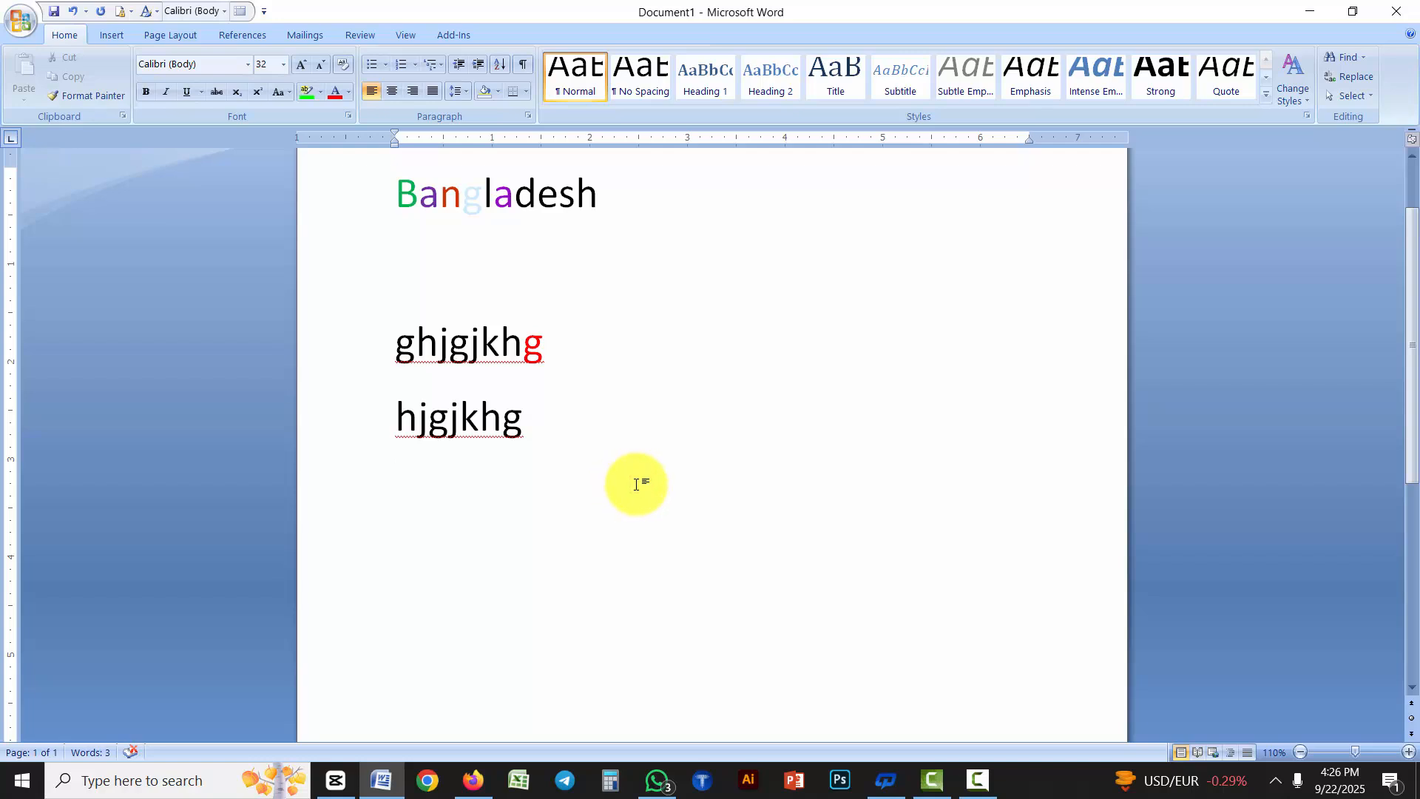
# Insert the WordArt text "DHAKA" in the rainbow style with a slanted shadow, a few blank lines below "hjgjkhg"
pyautogui.scroll(2, 637, 485)
pyautogui.scroll(-4, 638, 485)
pyautogui.press('Return')
pyautogui.press('Return')
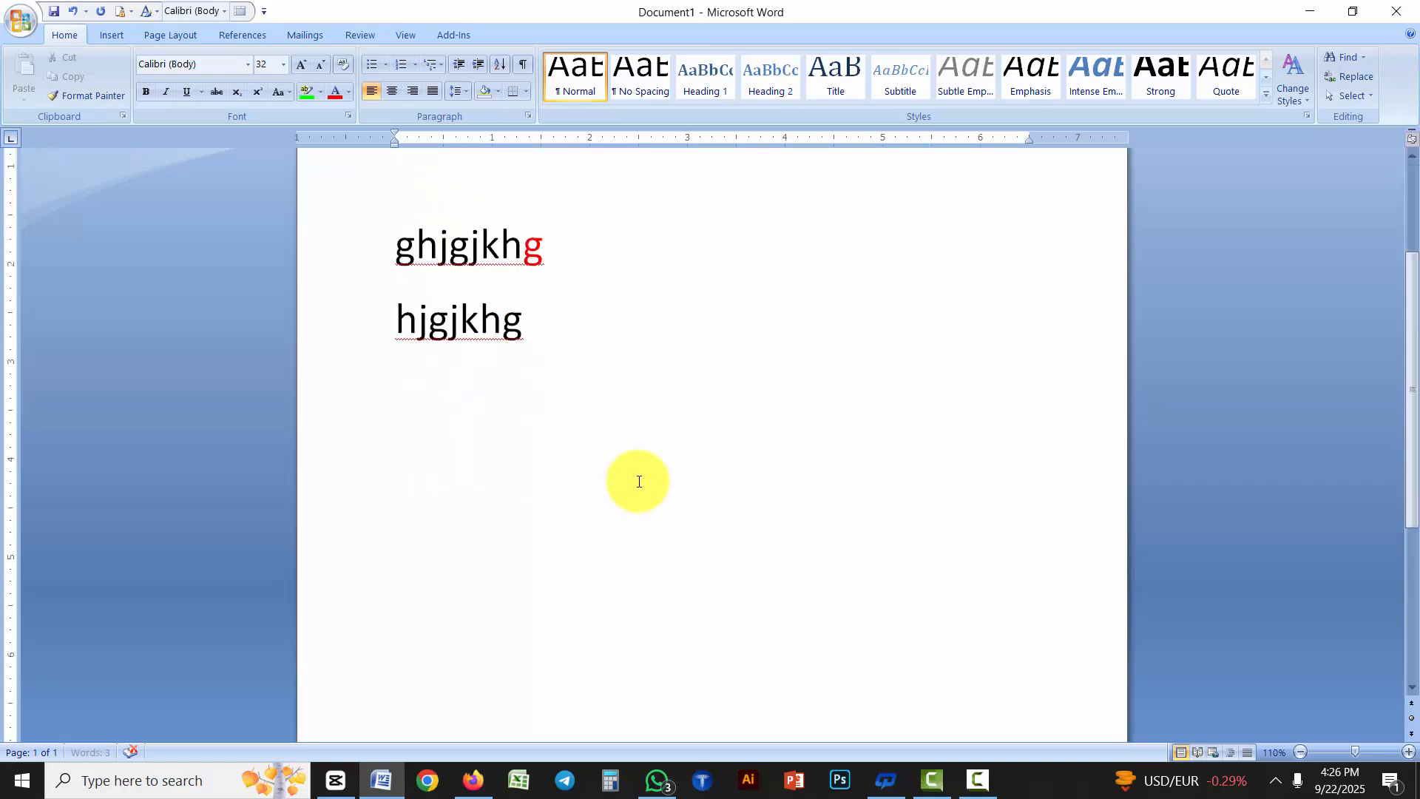
pyautogui.click(126, 37)
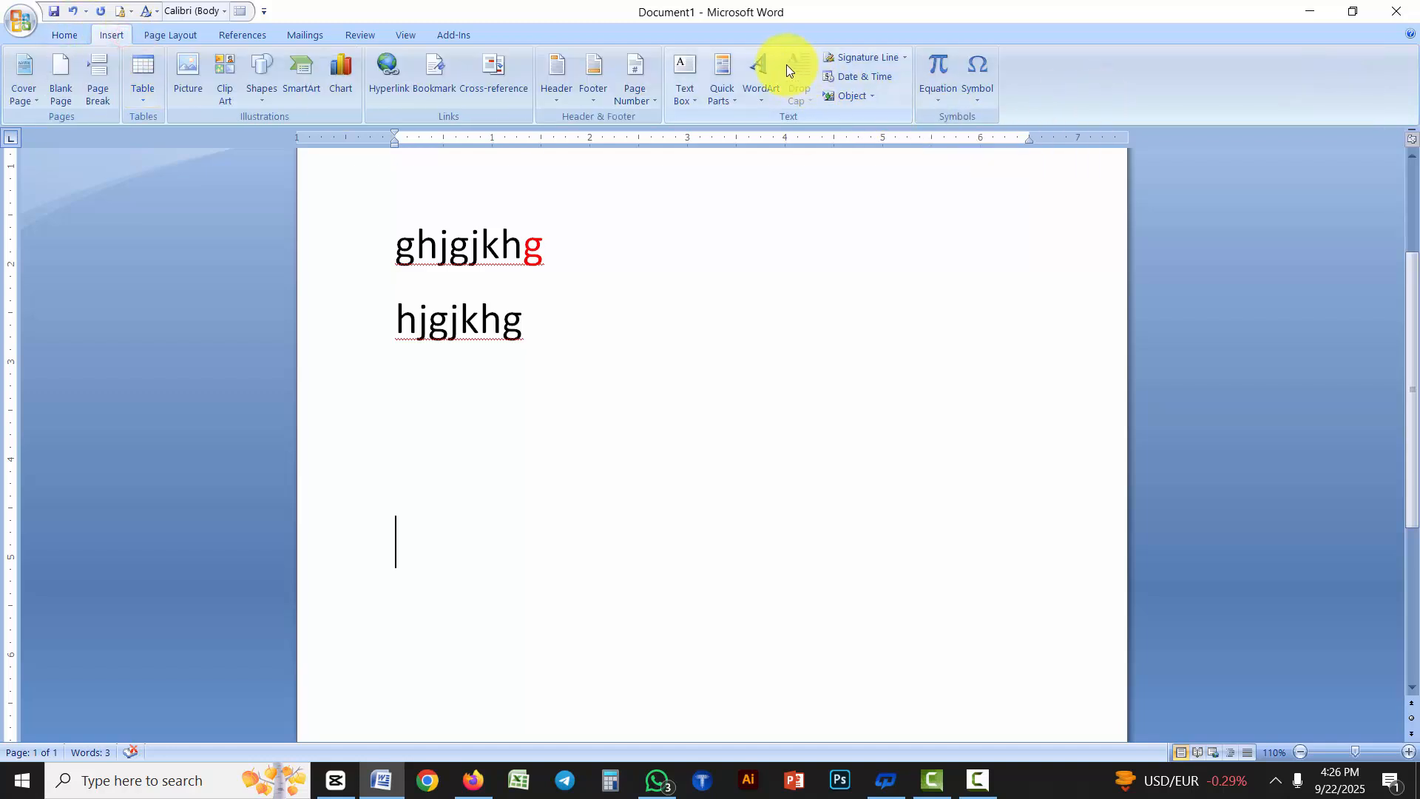
pyautogui.click(766, 68)
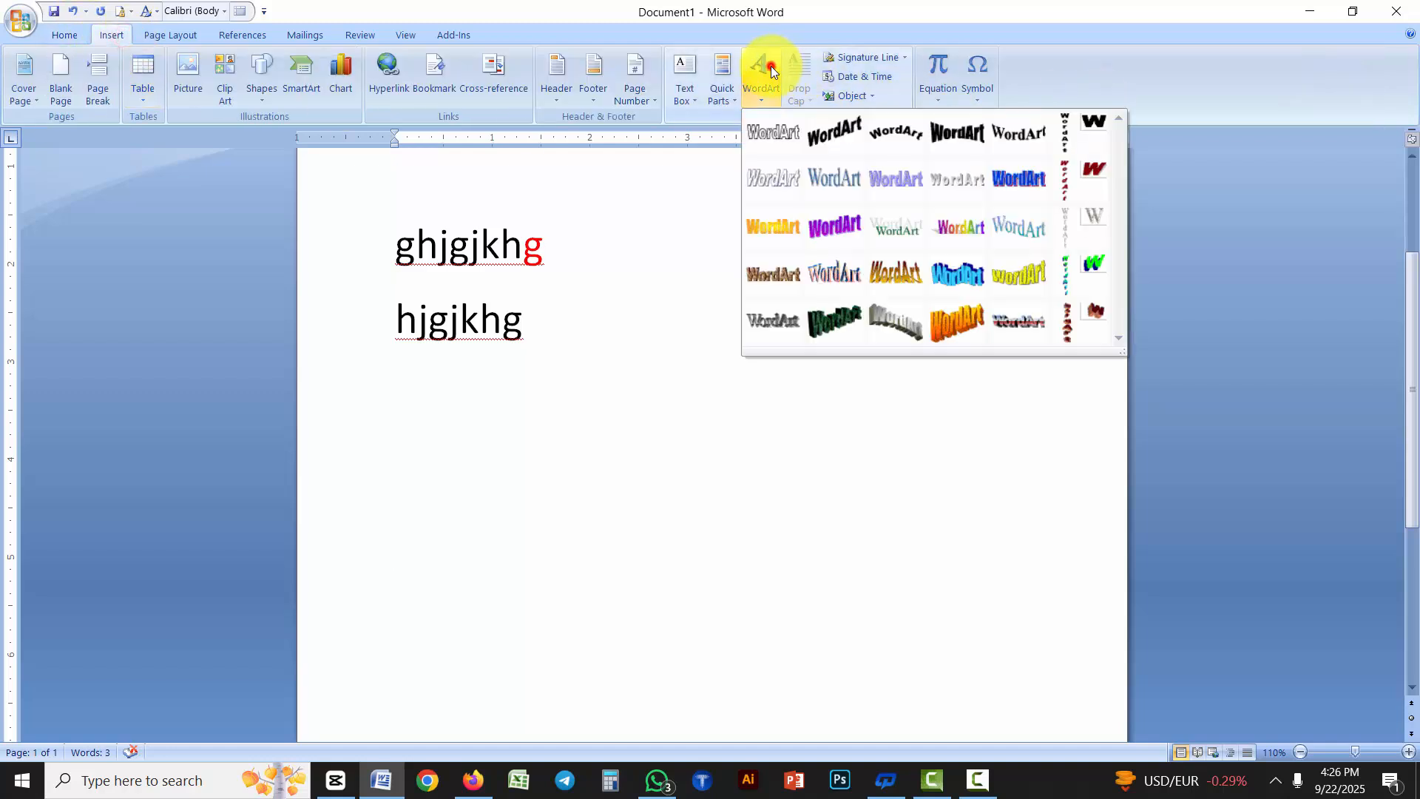
pyautogui.click(960, 237)
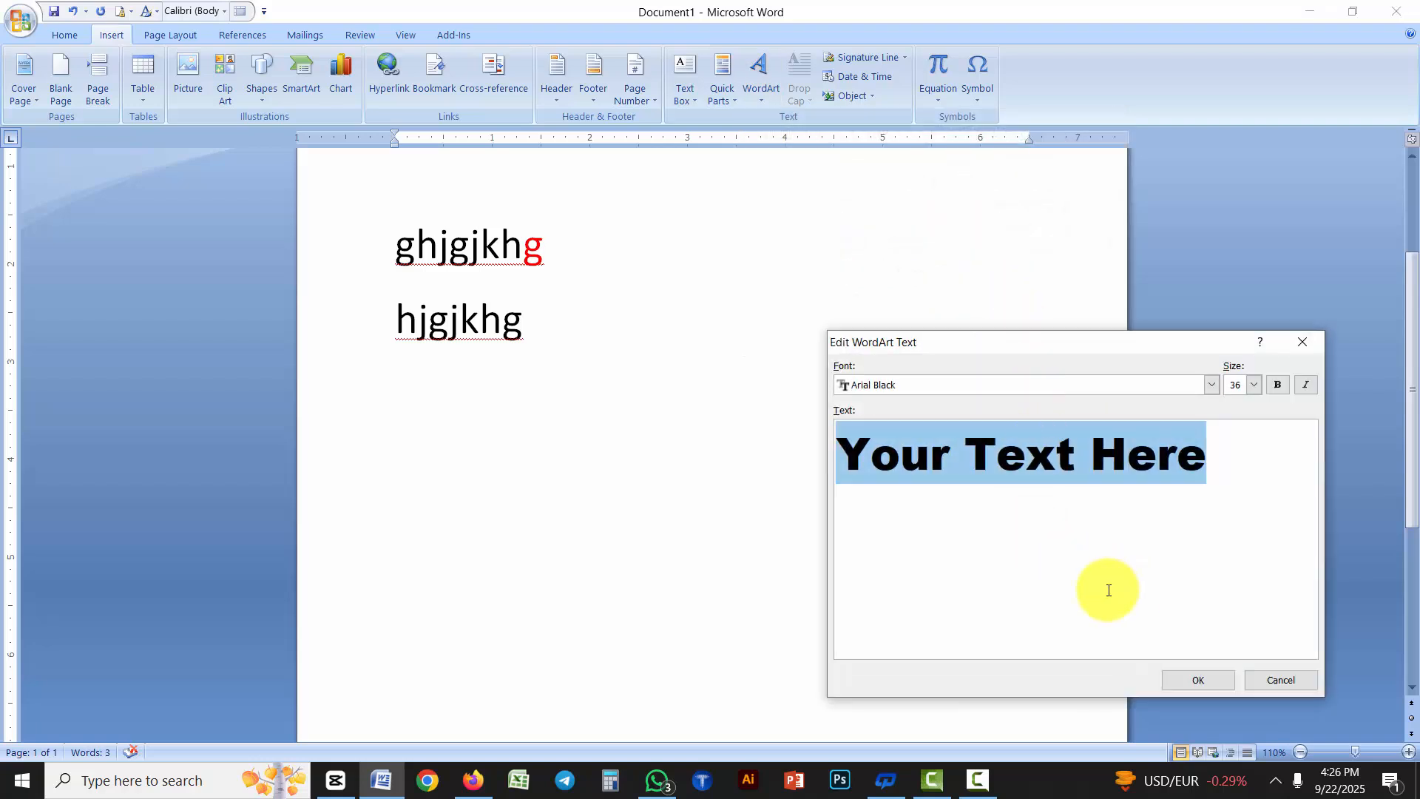
pyautogui.write('D')
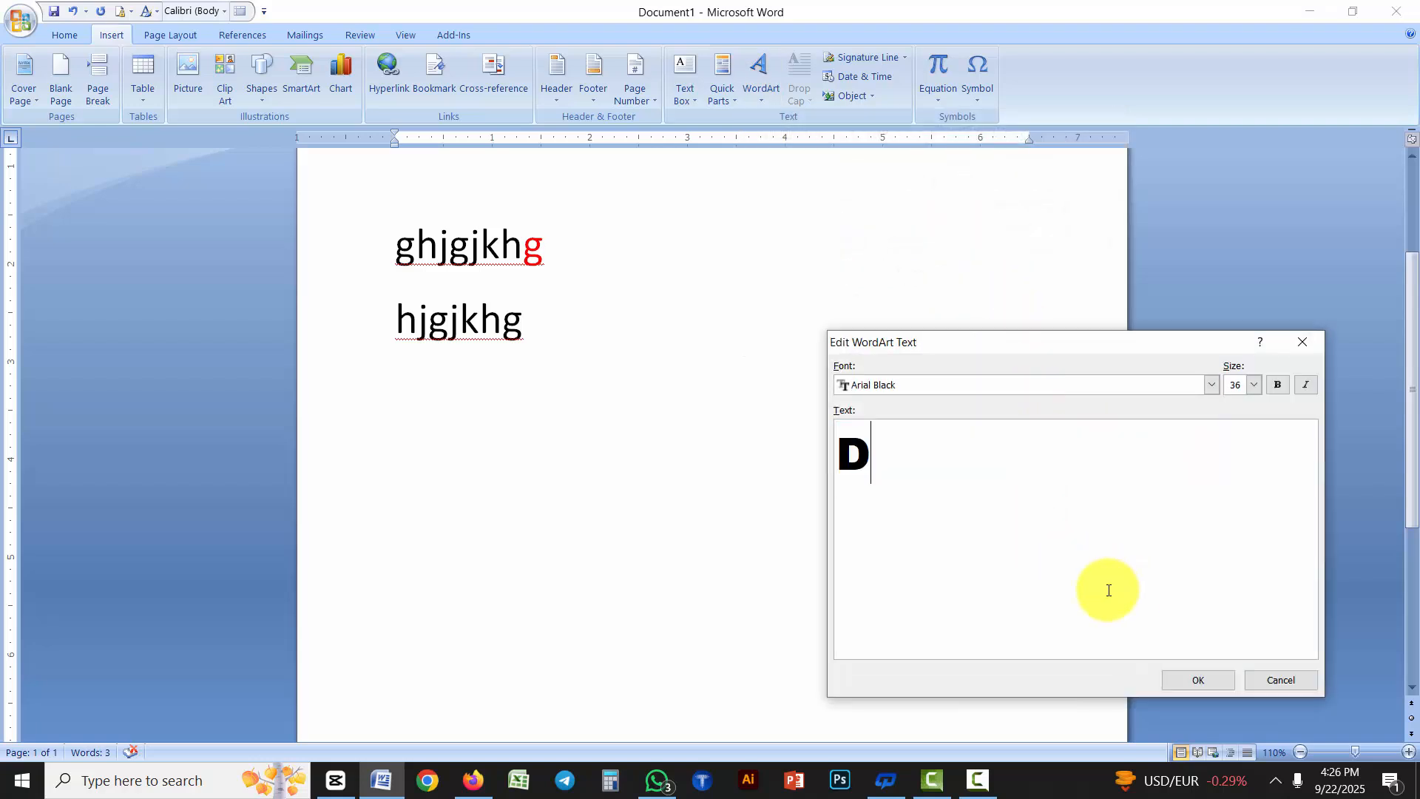
pyautogui.write('HAKA')
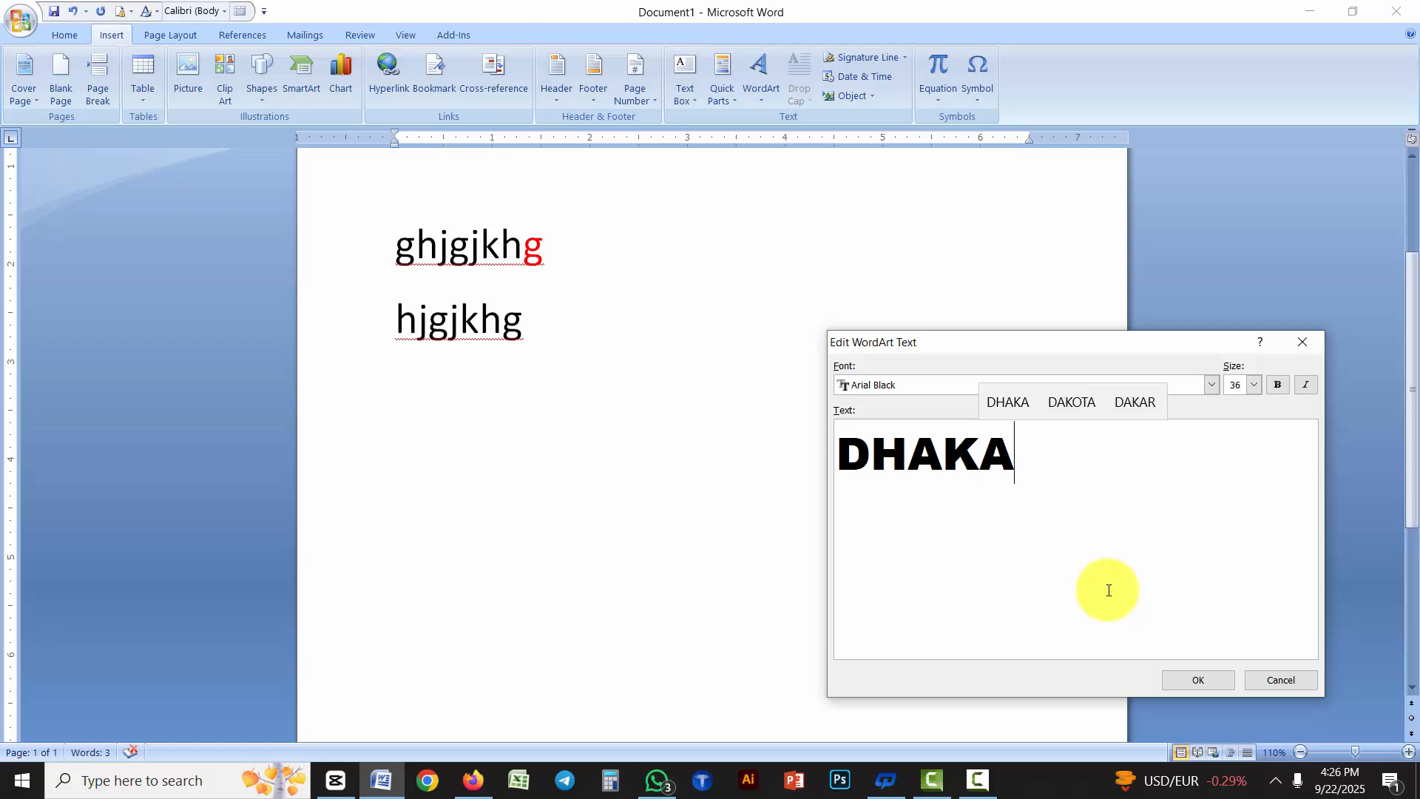
pyautogui.click(1192, 678)
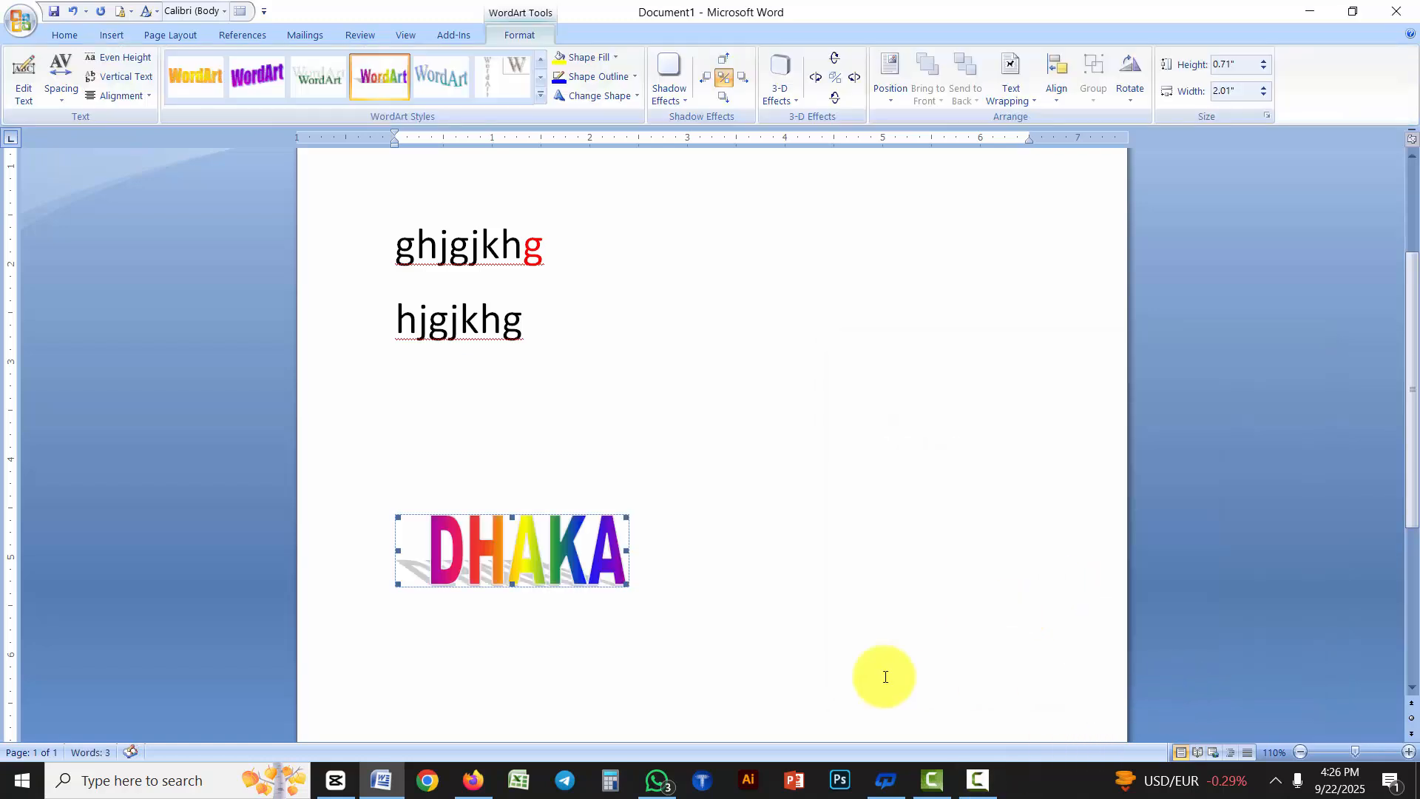
# Enlarge the "DHAKA" WordArt until it spans roughly the full text width of the page
pyautogui.scroll(-2, 613, 584)
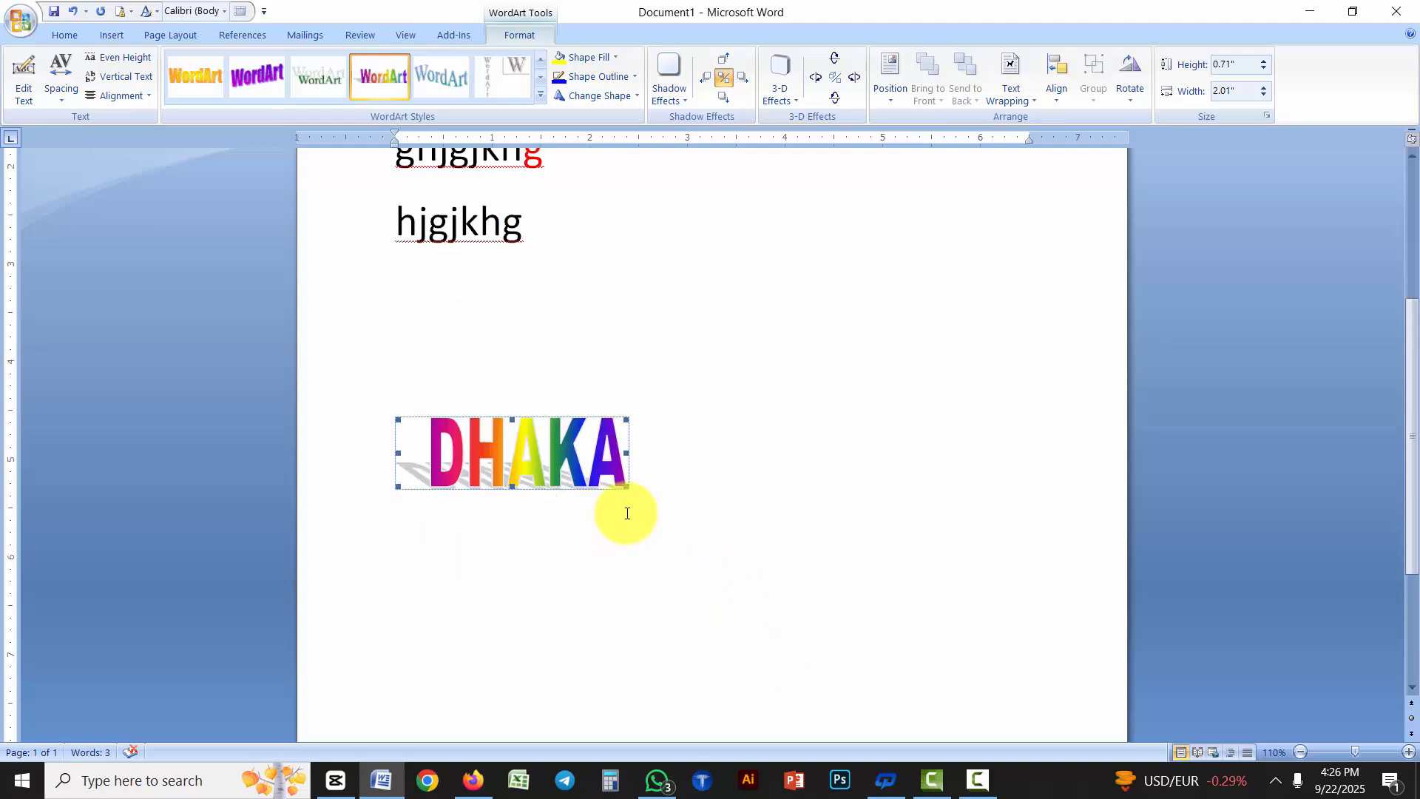
pyautogui.moveTo(637, 488); pyautogui.dragTo(1047, 542)
pyautogui.click(675, 611)
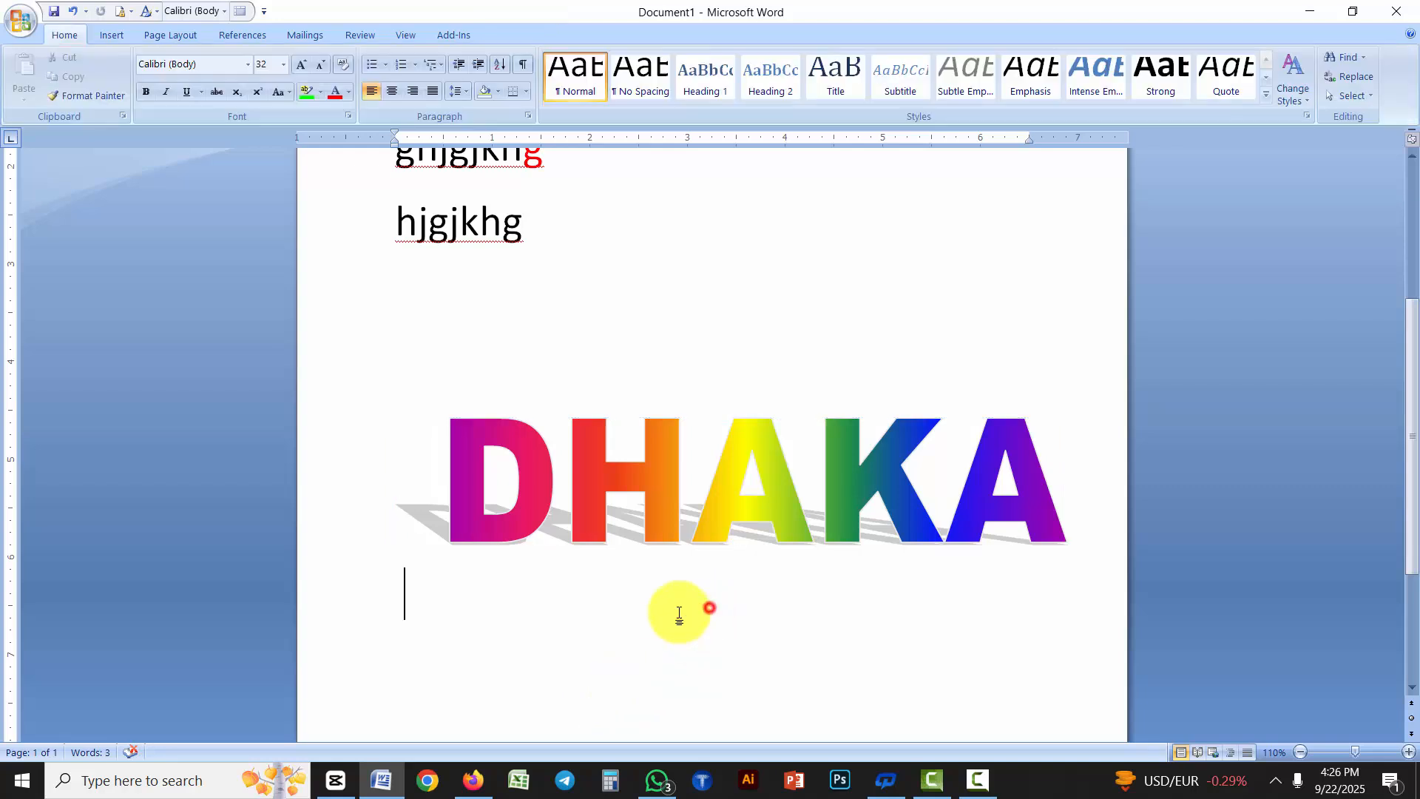
pyautogui.scroll(2, 529, 289)
pyautogui.moveTo(543, 246); pyautogui.dragTo(451, 249)
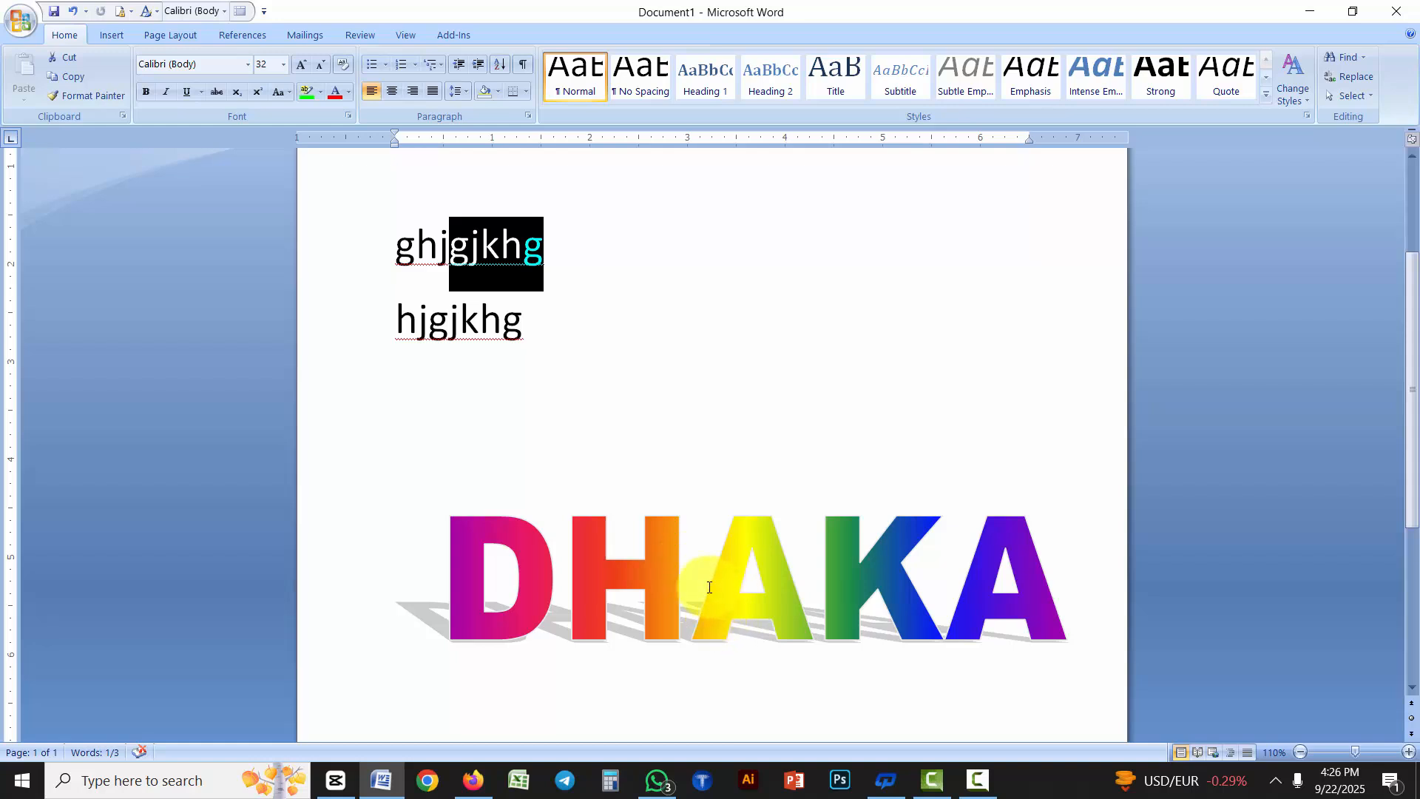
pyautogui.click(684, 581)
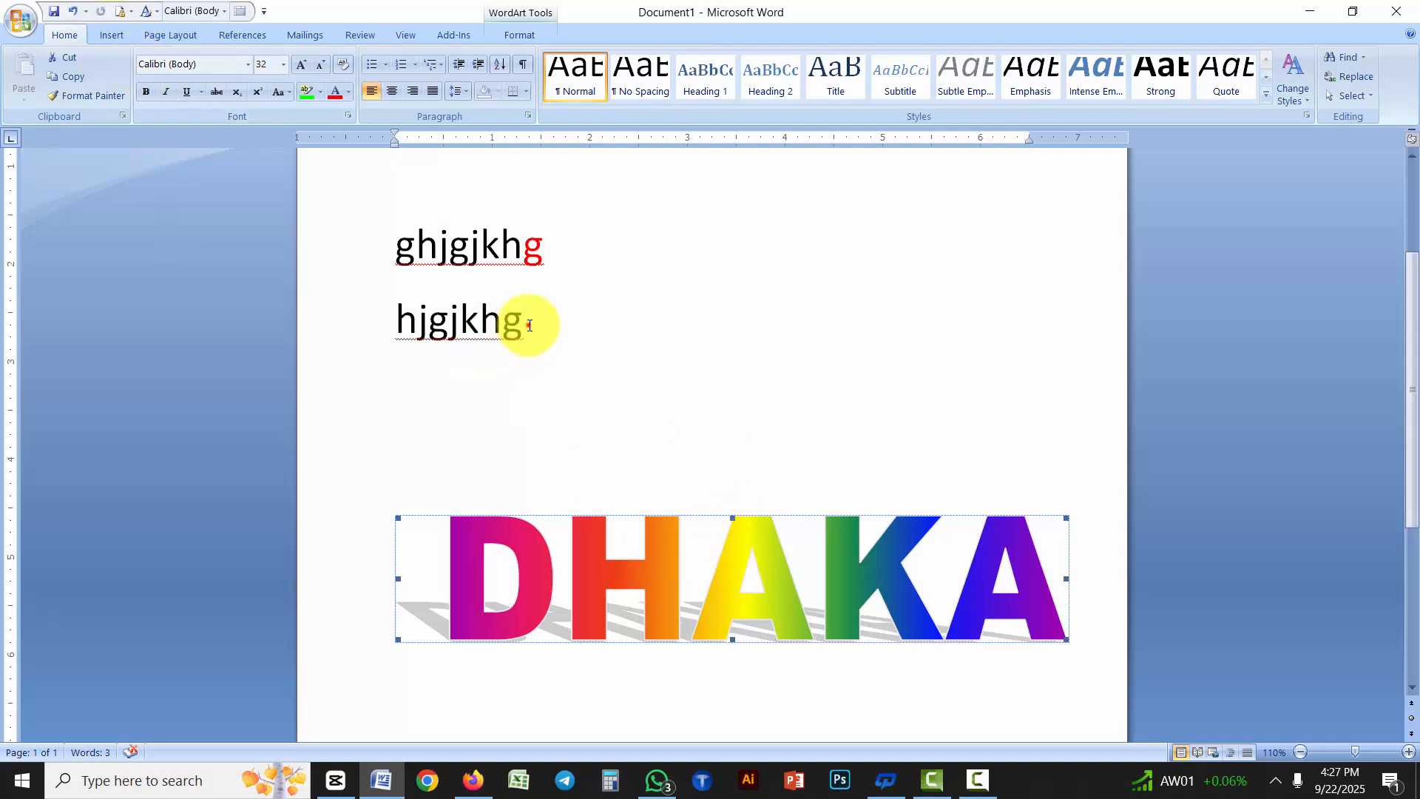
pyautogui.moveTo(523, 320); pyautogui.dragTo(279, 184)
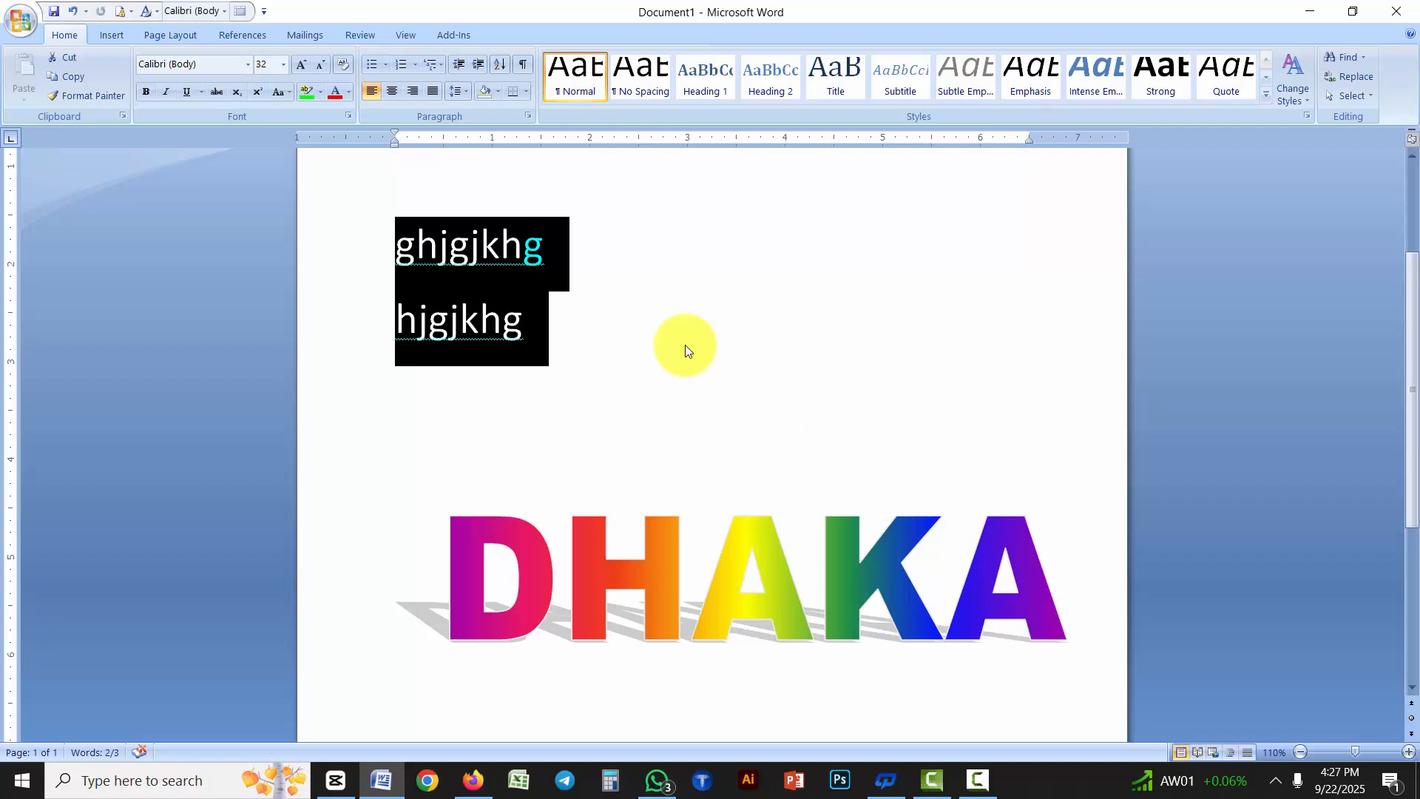
# Color the "k" in "ghjgjkhg" standard green
pyautogui.moveTo(501, 252); pyautogui.dragTo(482, 251)
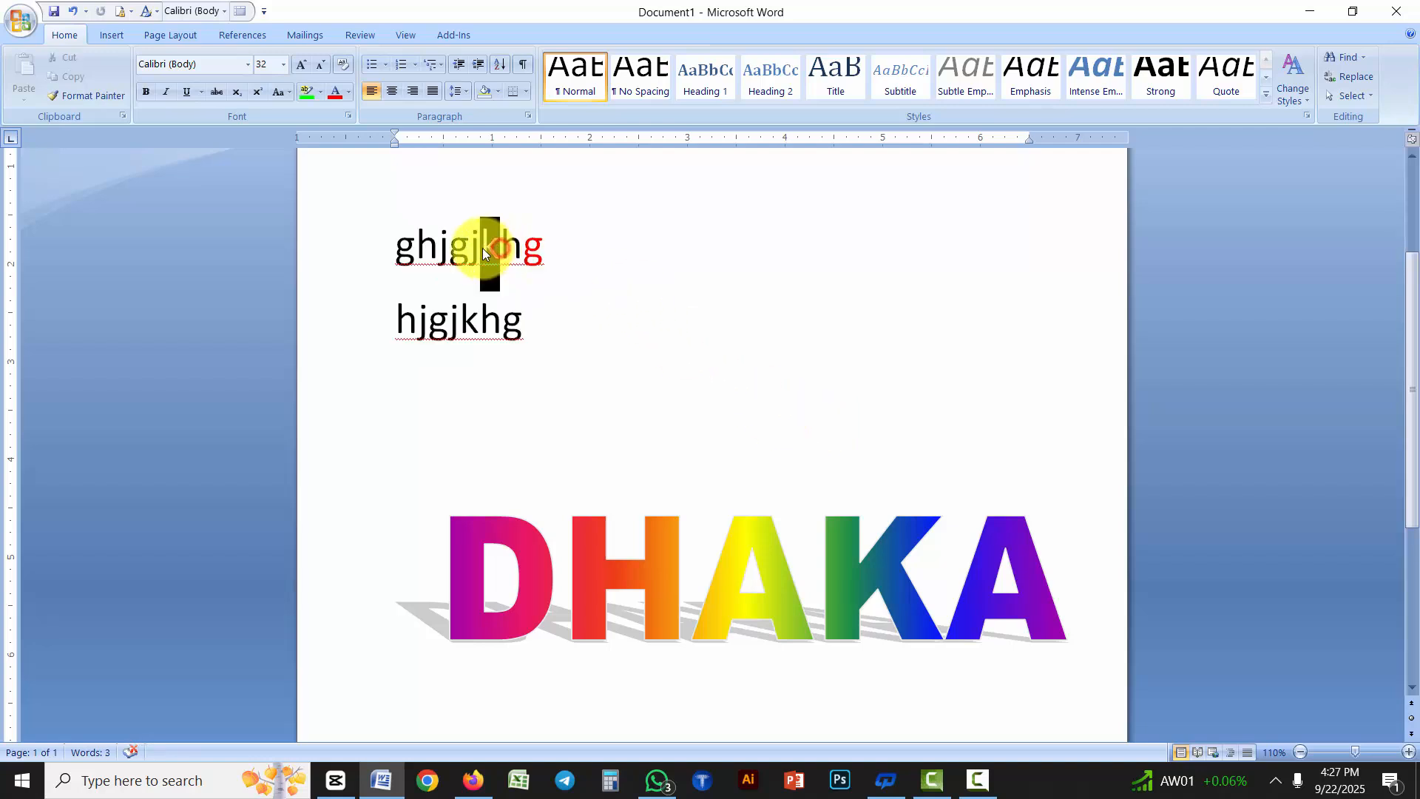
pyautogui.click(348, 92)
pyautogui.click(406, 247)
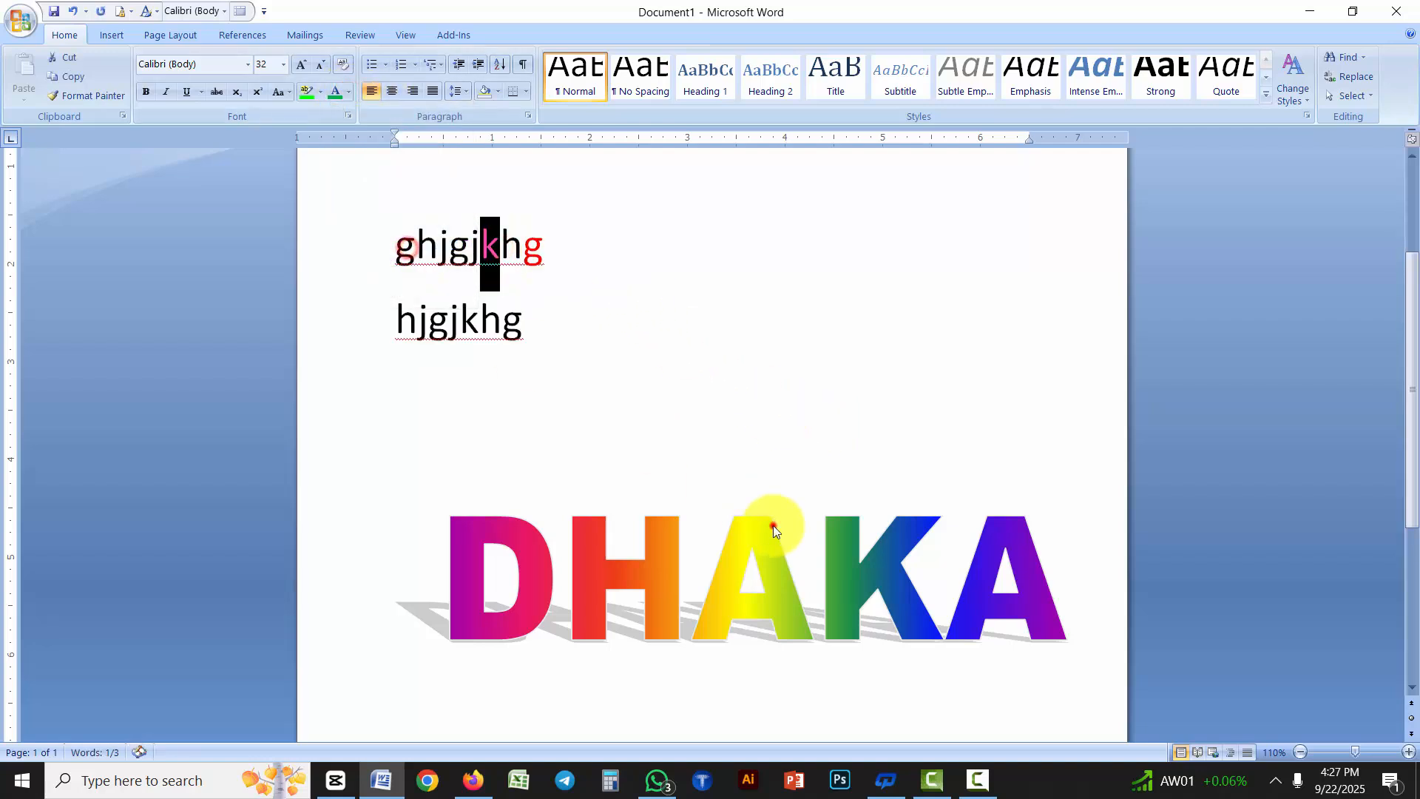
# Try to apply the standard purple font color to the "DHAKA" WordArt
pyautogui.click(818, 559)
pyautogui.click(348, 91)
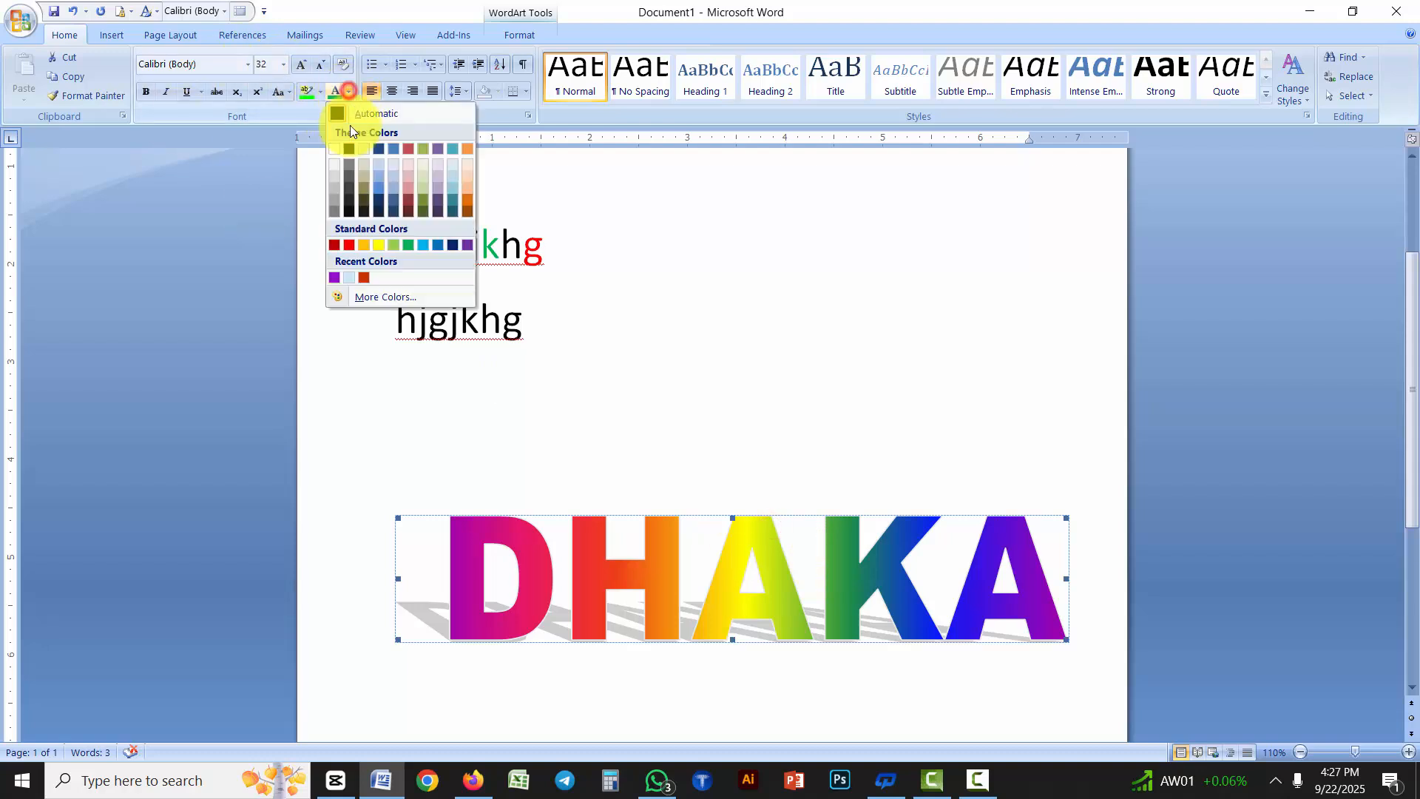
pyautogui.click(468, 246)
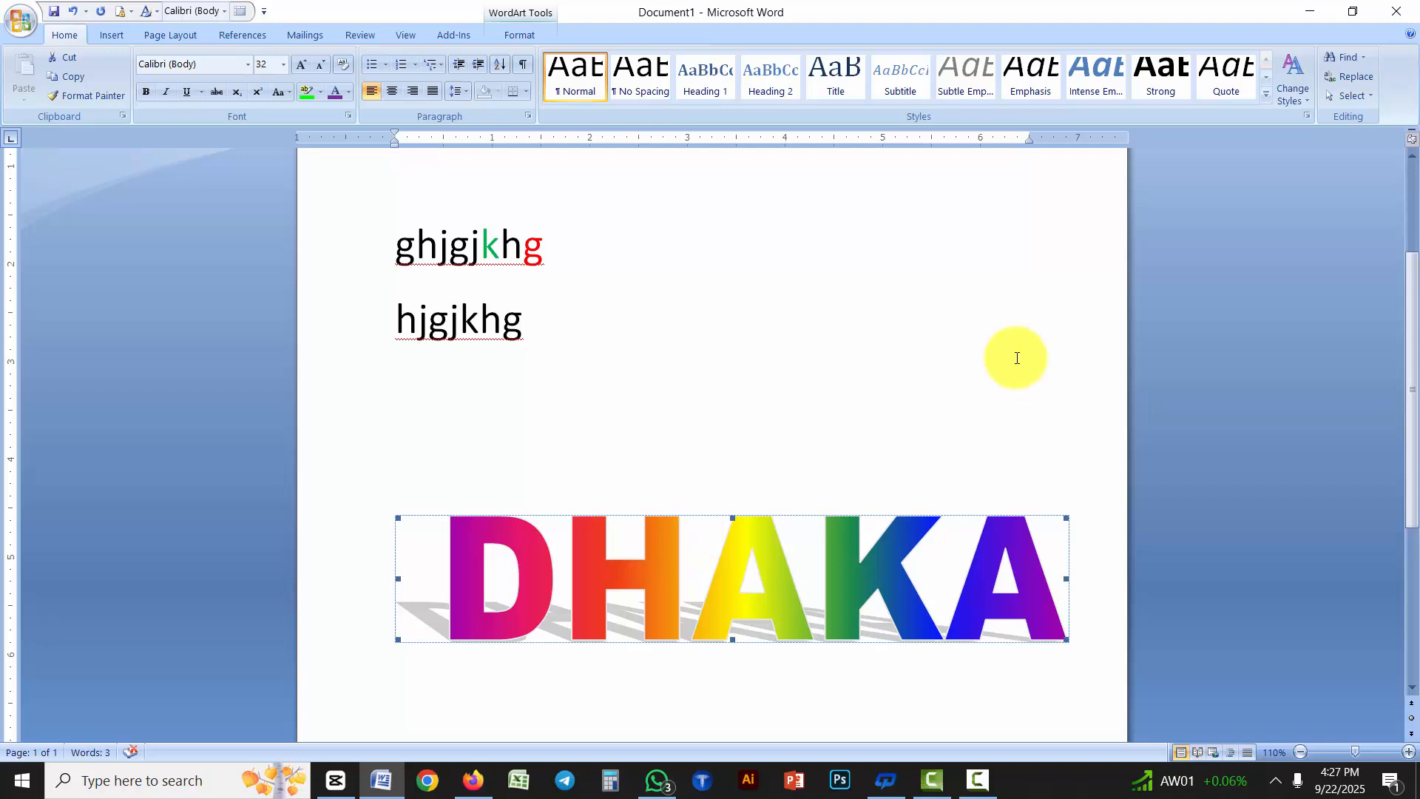
# Insert the picture Desktop Background (3).bmp from the Pictures folder below the "DHAKA" WordArt
pyautogui.scroll(-1, 1006, 352)
pyautogui.scroll(-1, 1000, 351)
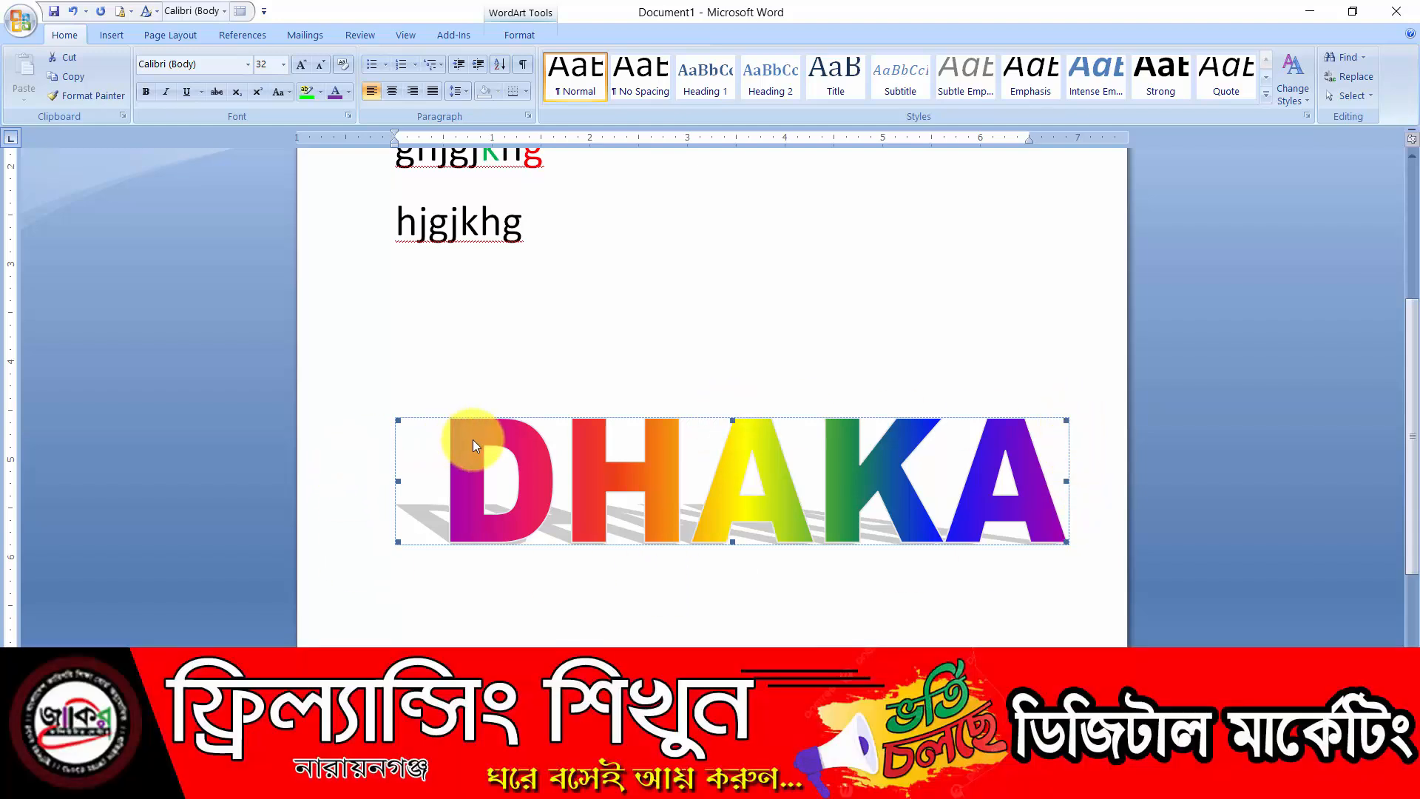
pyautogui.scroll(-3, 480, 385)
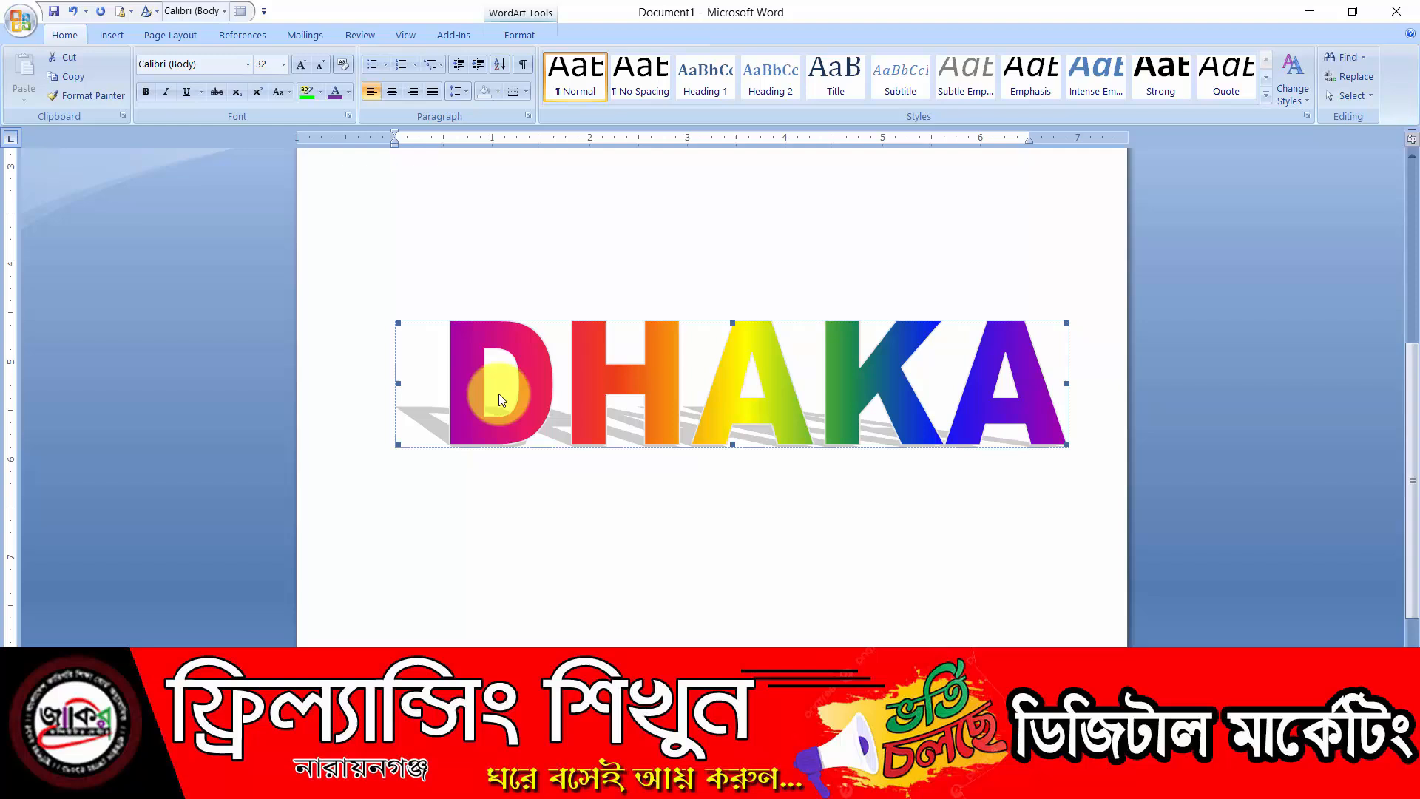
pyautogui.click(427, 512)
pyautogui.click(113, 34)
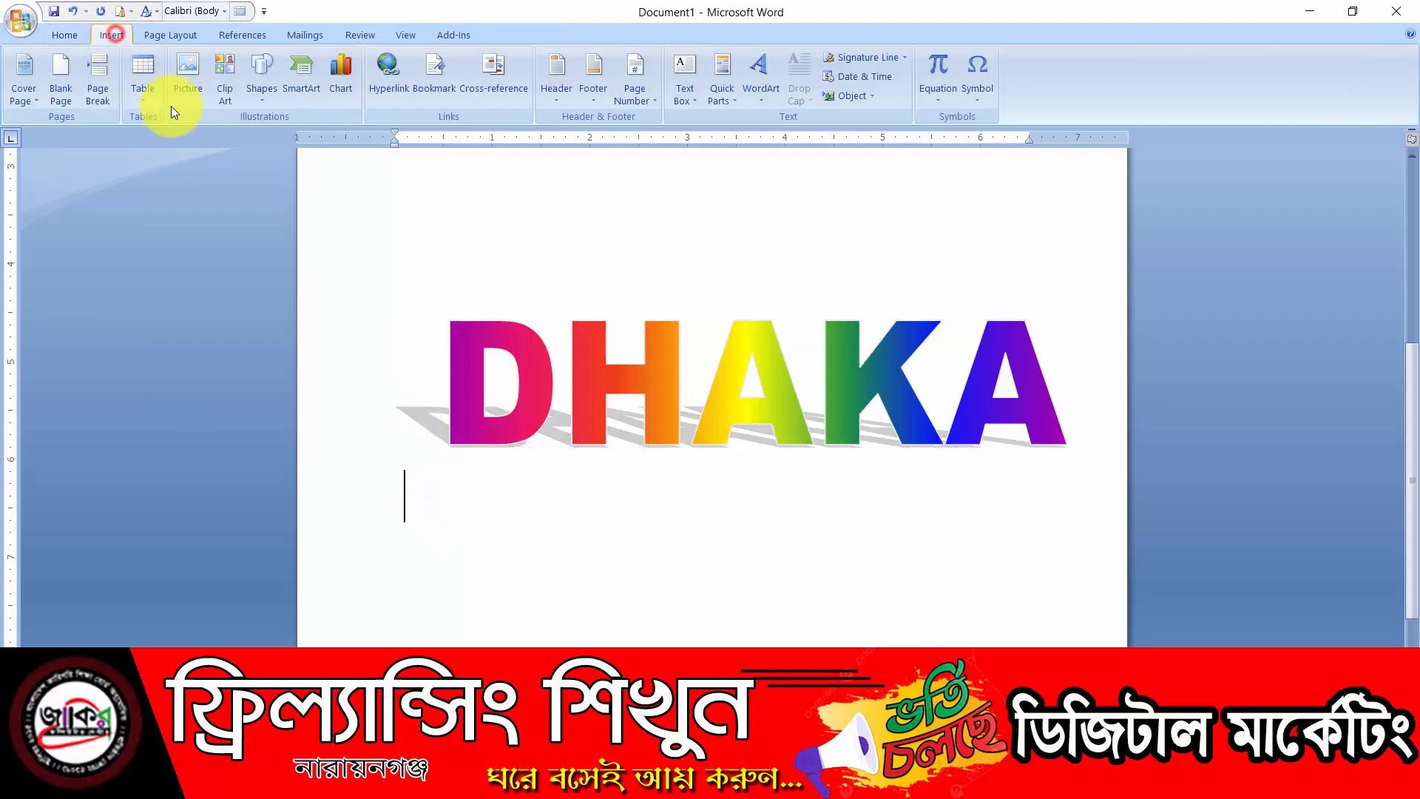
pyautogui.click(186, 80)
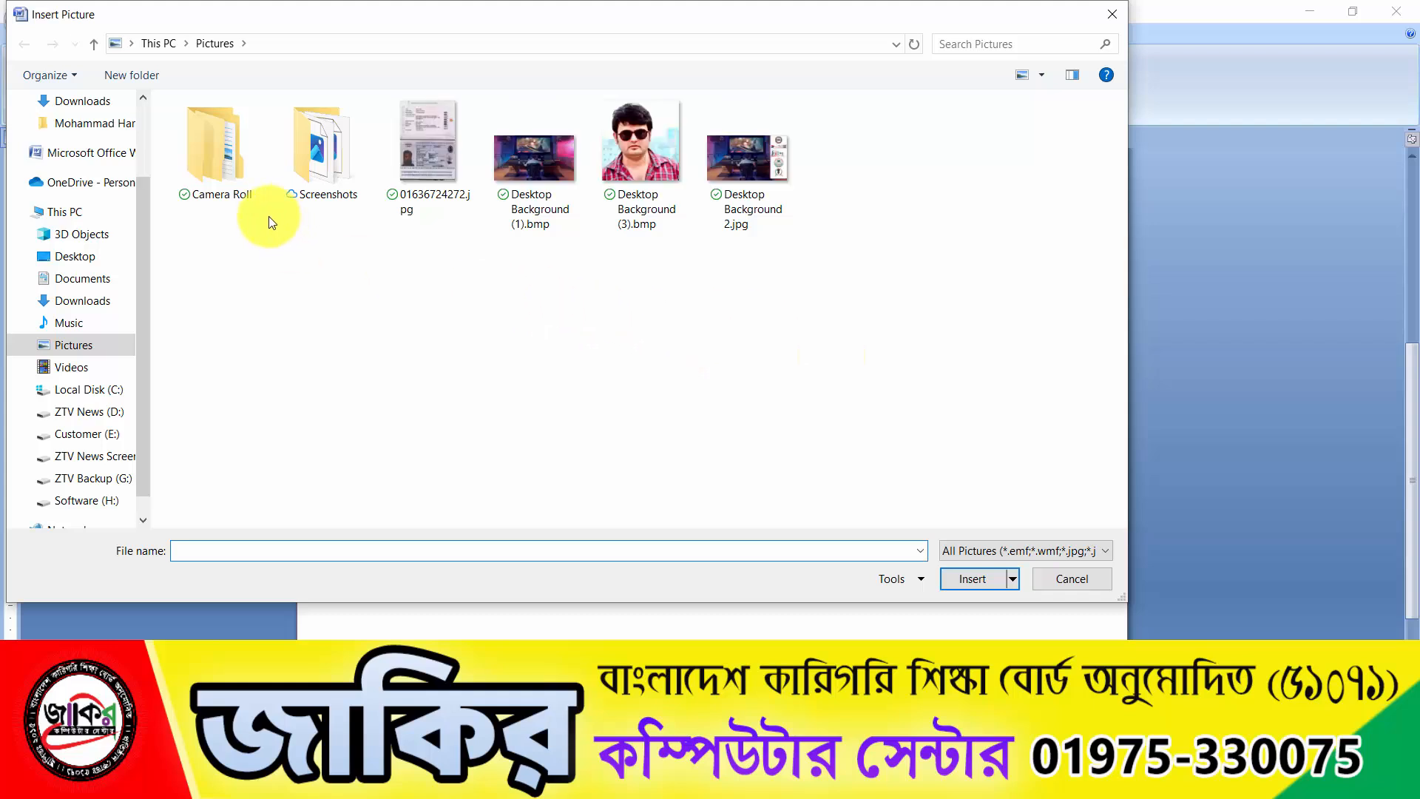
pyautogui.click(653, 160)
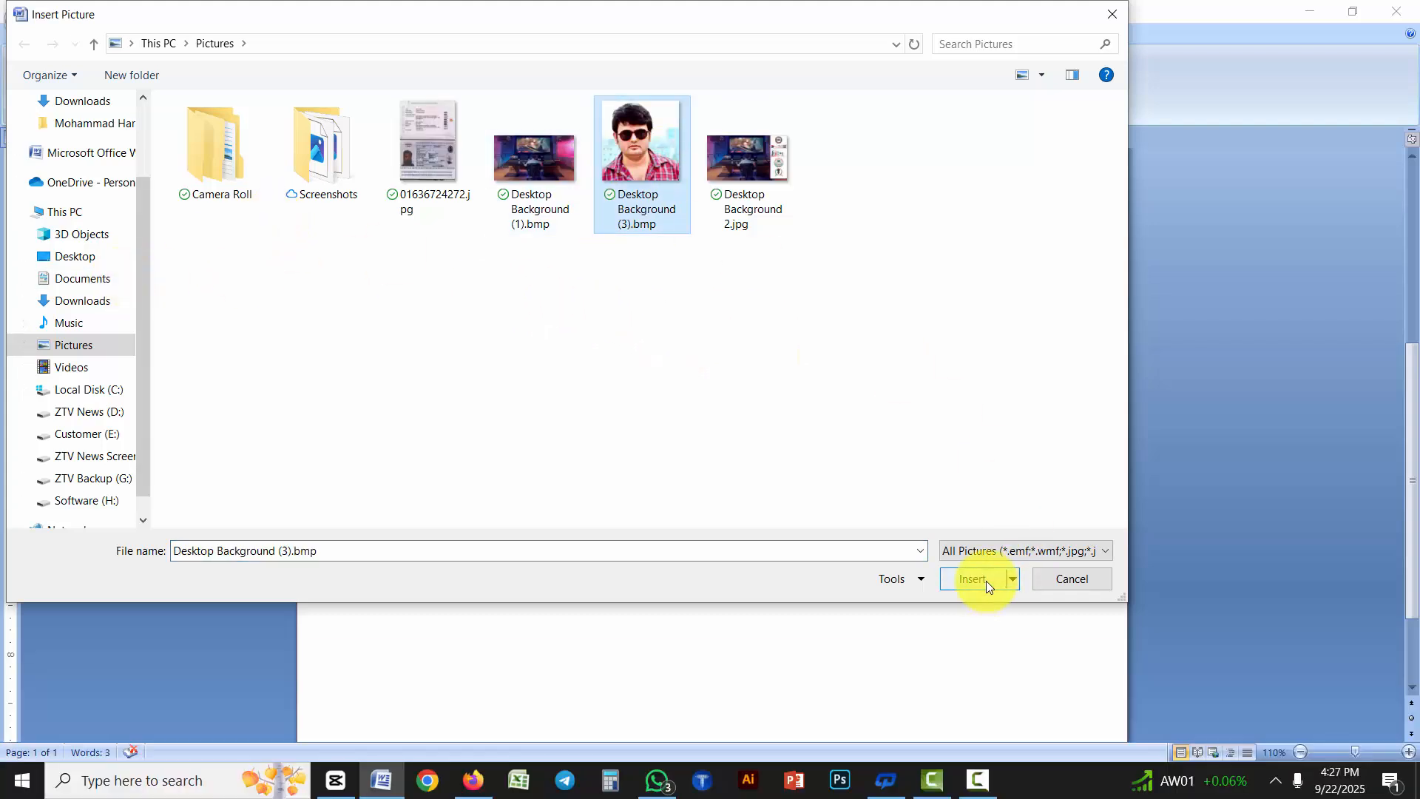
pyautogui.click(973, 578)
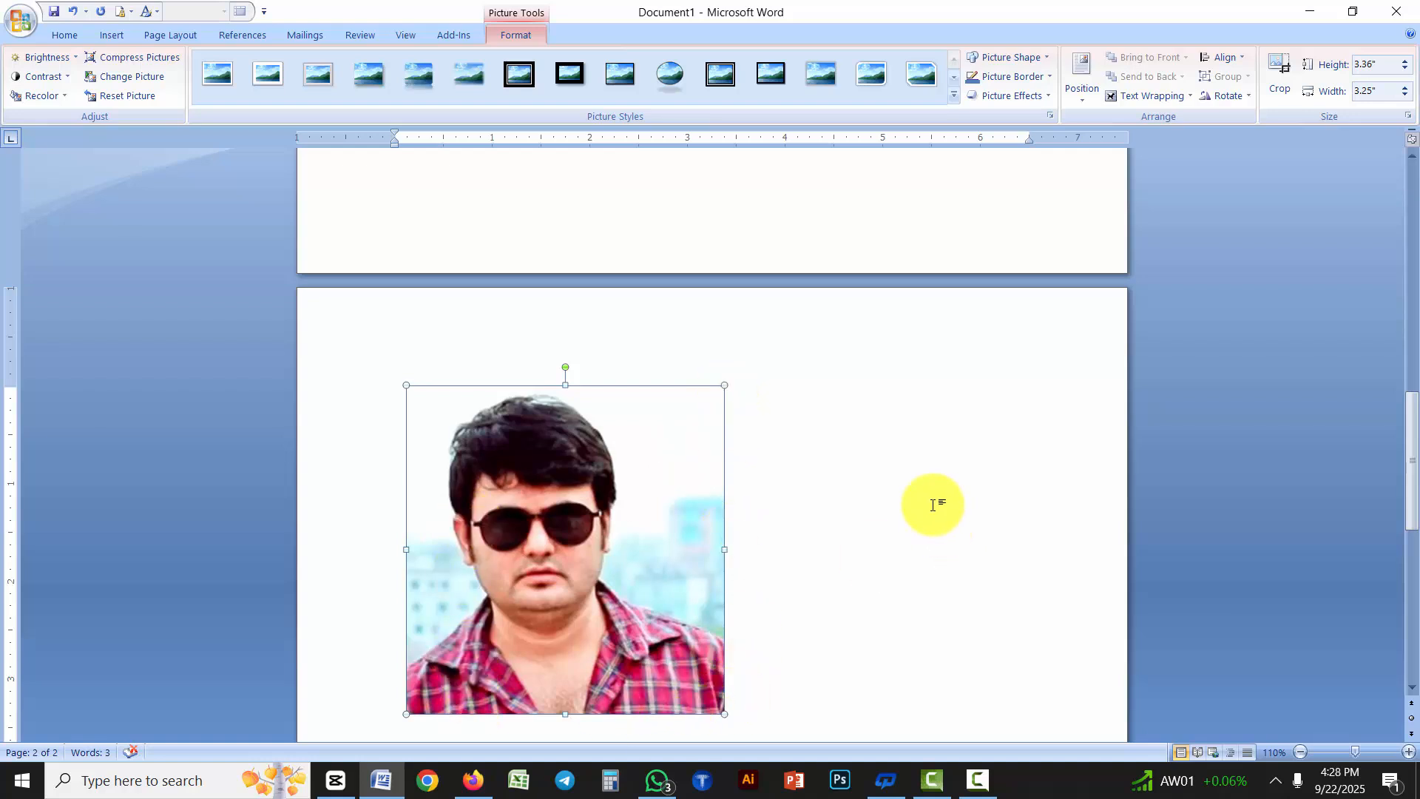
# Try to apply the standard yellow font color to the inserted picture on page 2
pyautogui.scroll(-2, 619, 577)
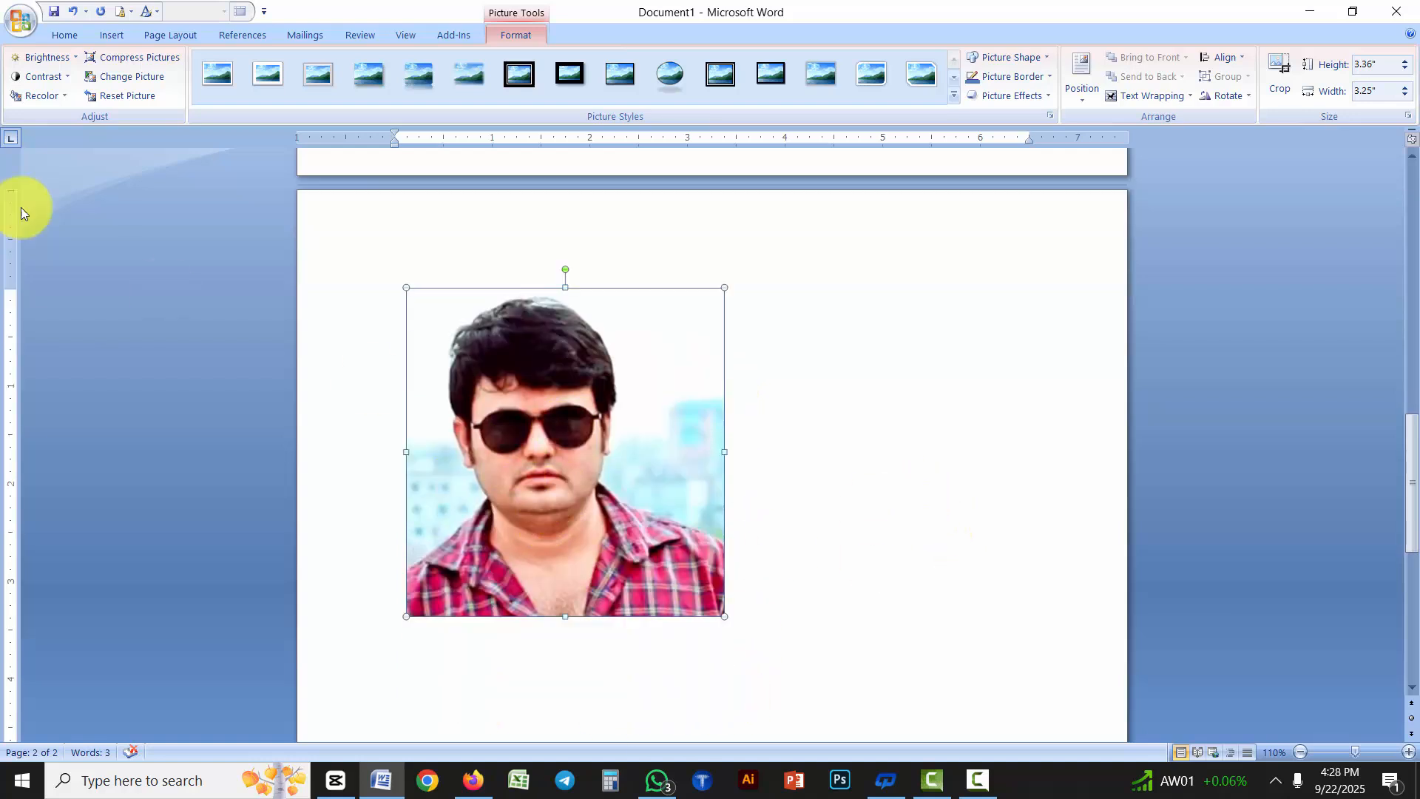
pyautogui.click(62, 36)
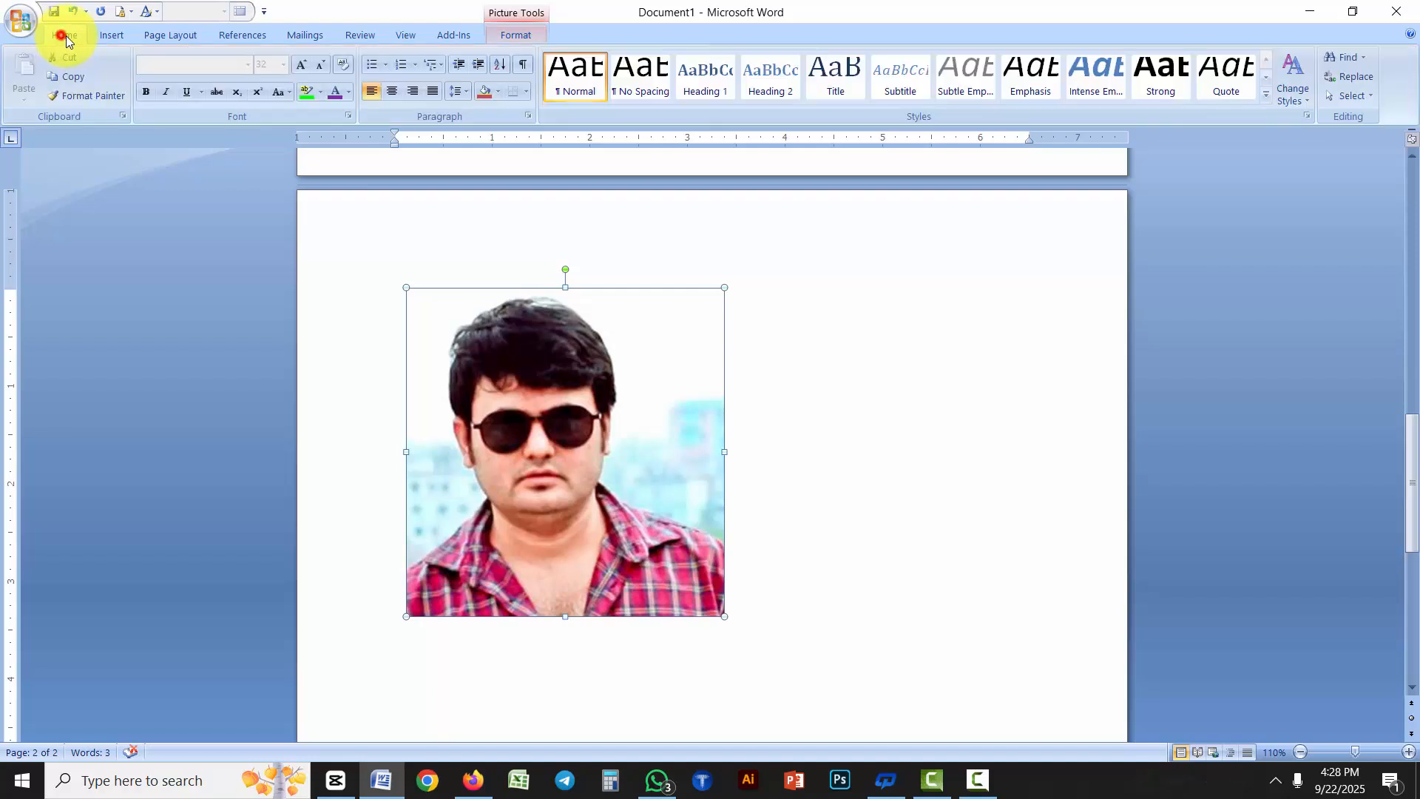
pyautogui.click(348, 90)
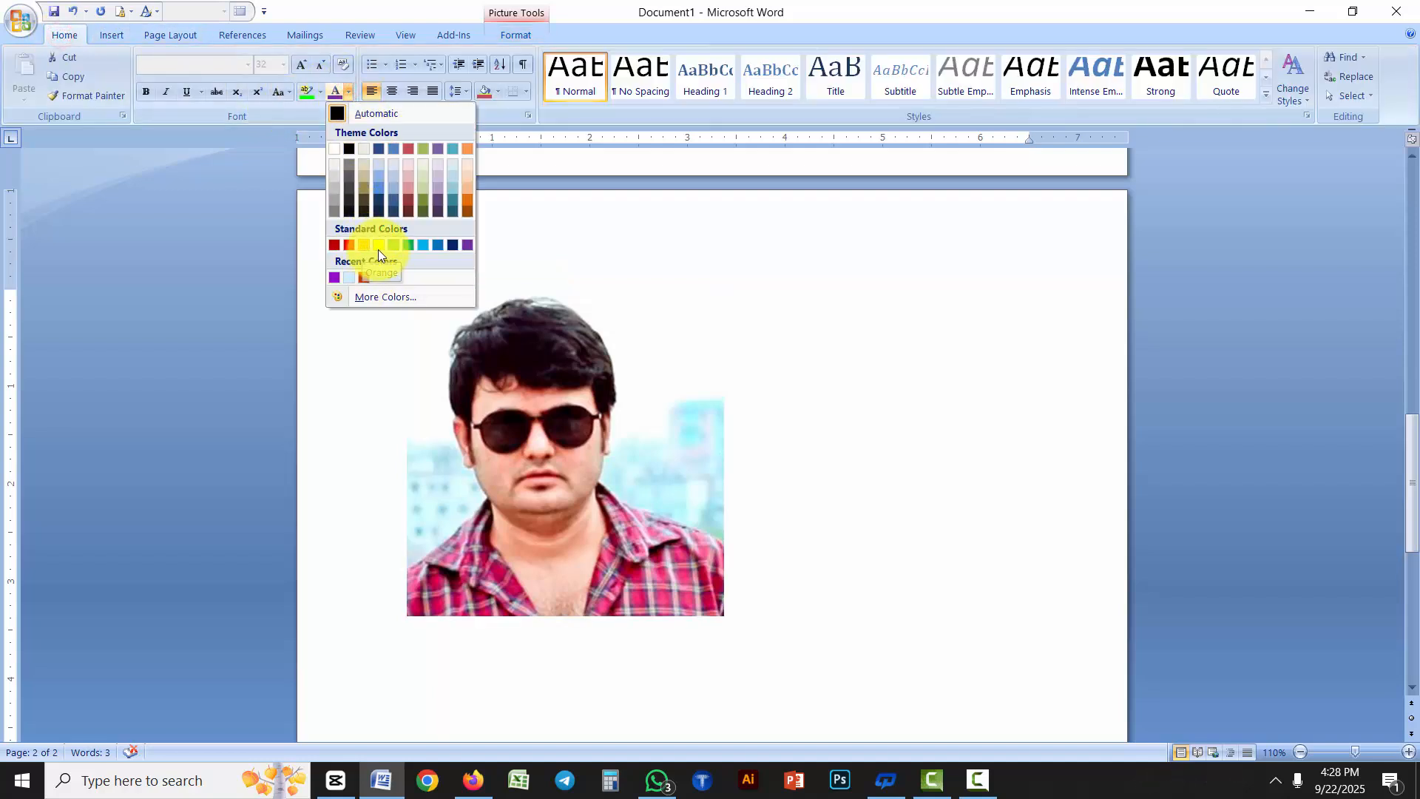
pyautogui.click(379, 246)
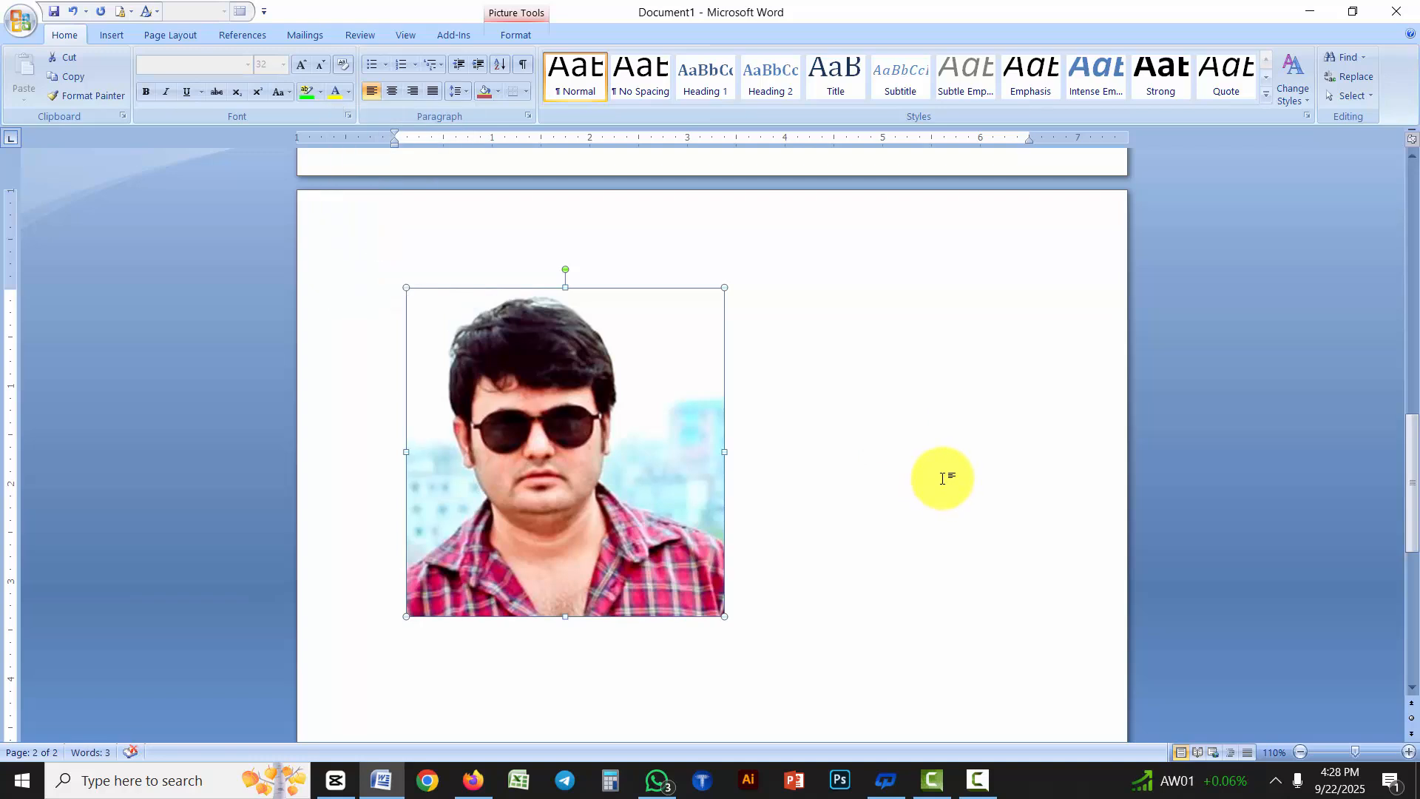
# Return to the "DHAKA" WordArt on the first page and select it
pyautogui.scroll(3, 939, 479)
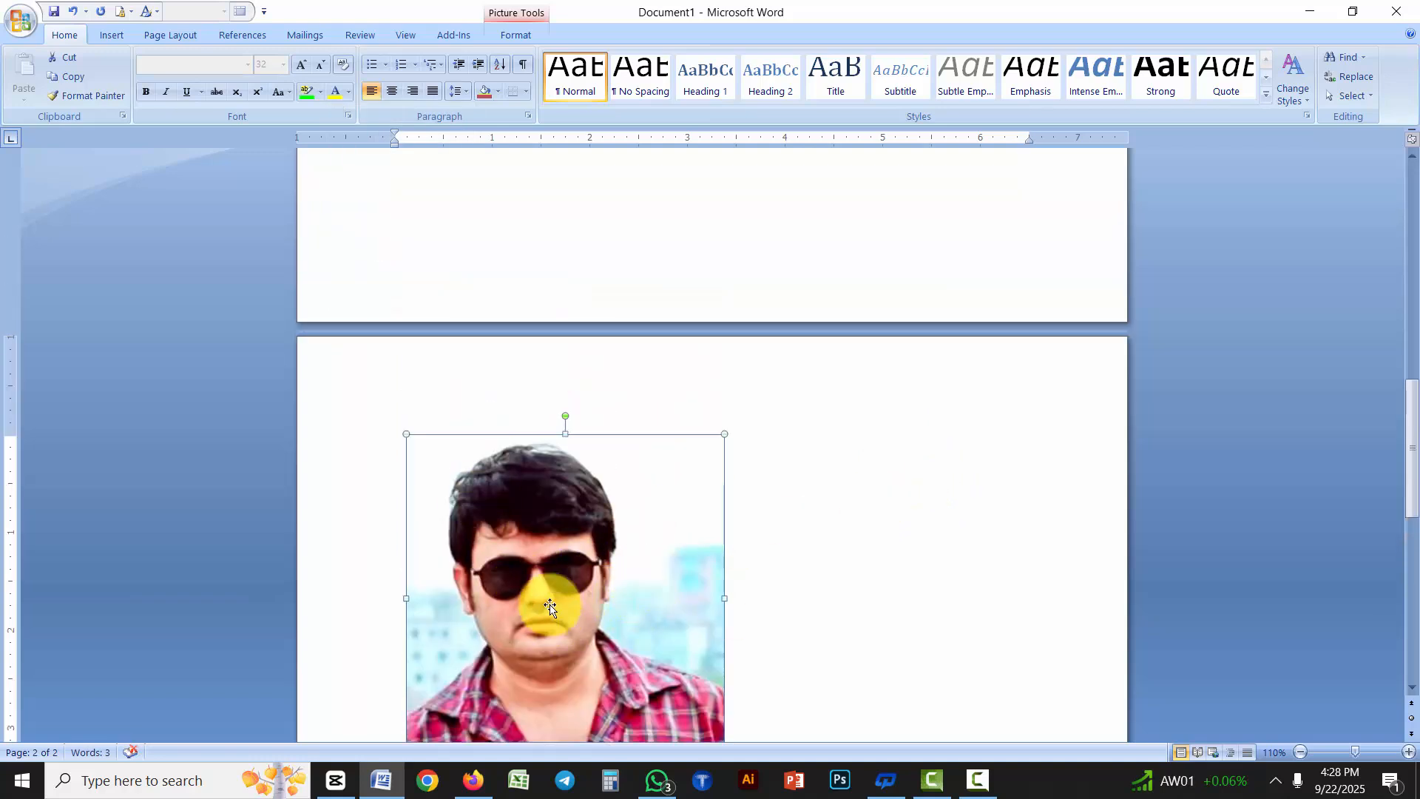
pyautogui.scroll(5, 951, 523)
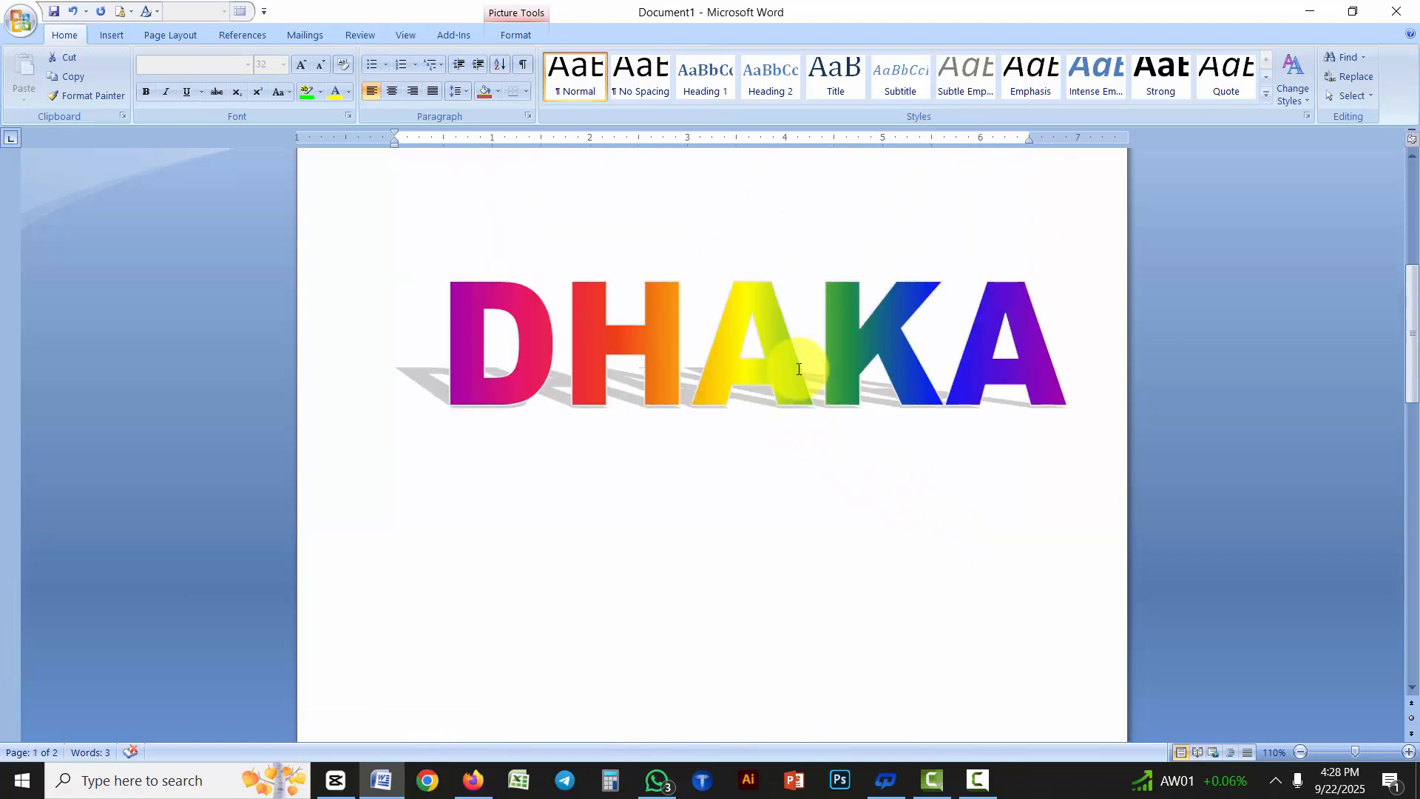
pyautogui.click(800, 370)
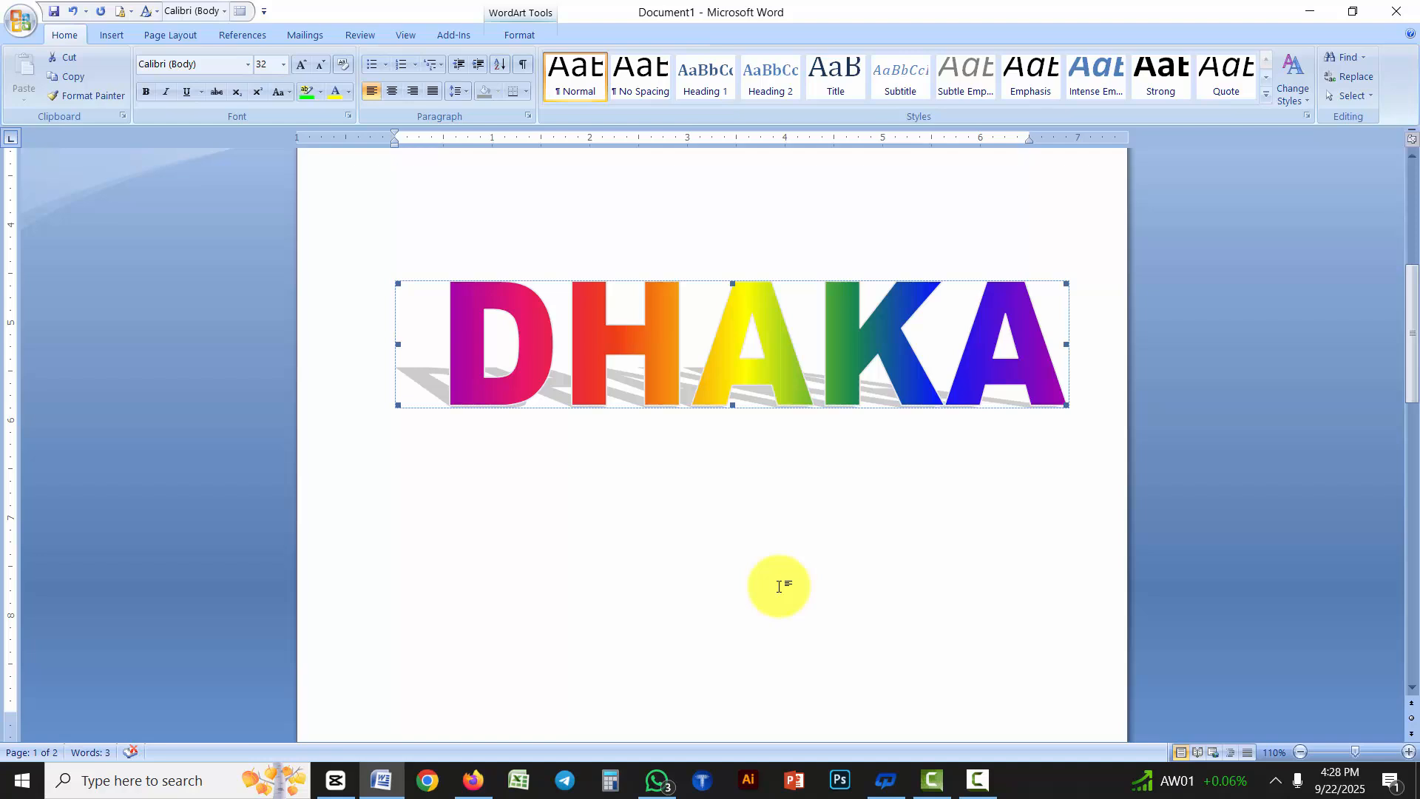
# Add the text lines "HKJHKJHKH" and "JGHKJH" on separate paragraphs below "Bangladesh"
pyautogui.scroll(3, 779, 587)
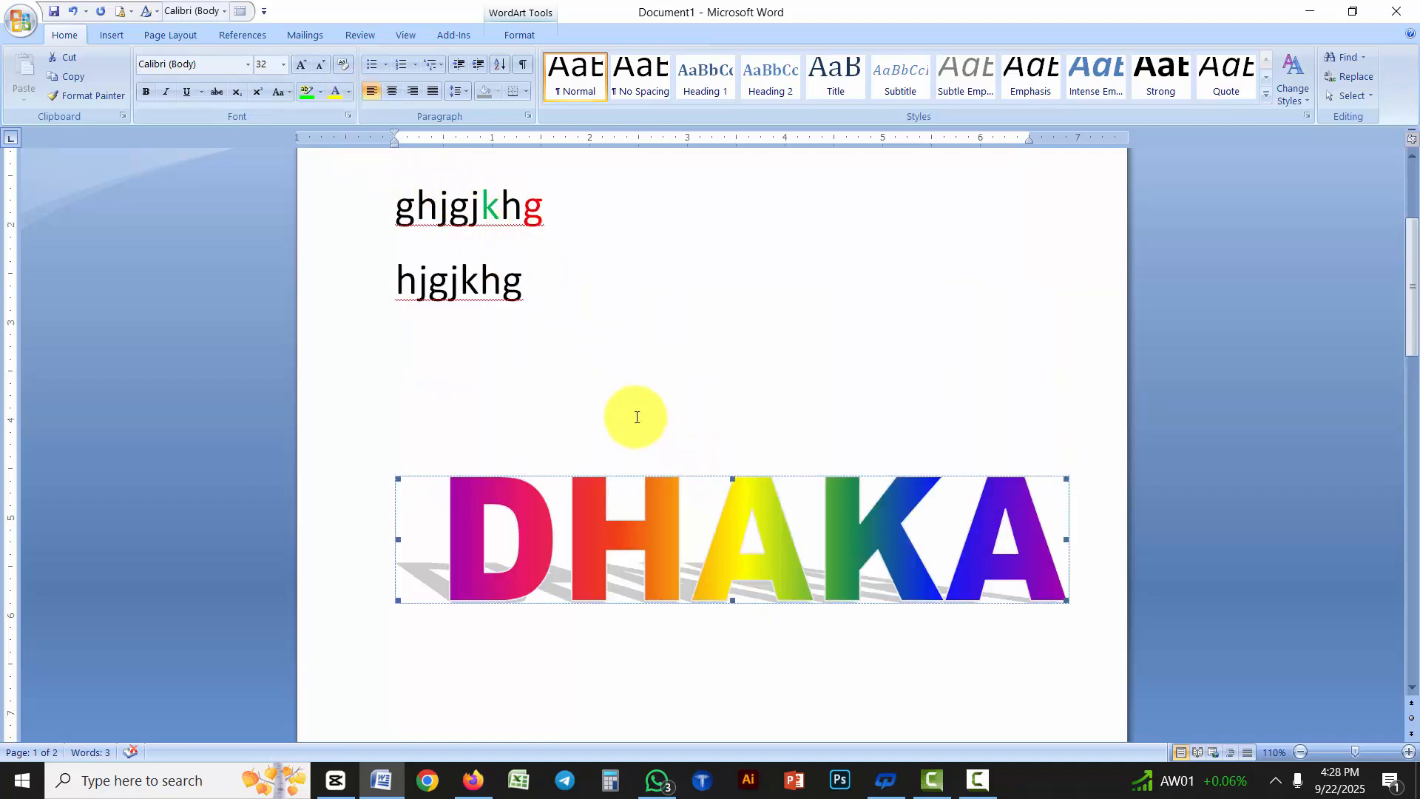
pyautogui.scroll(3, 625, 406)
pyautogui.click(469, 320)
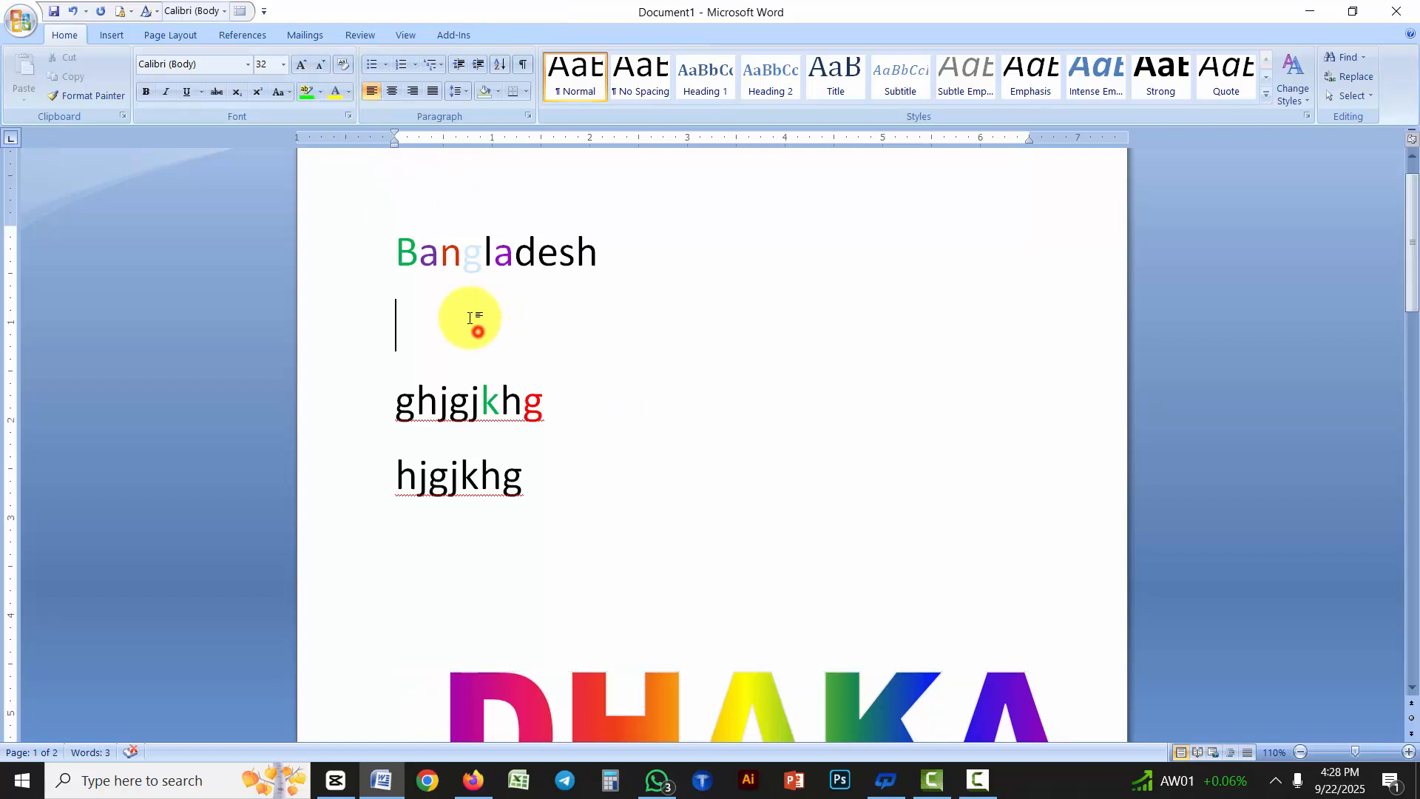
pyautogui.write('HKJHKJHKH')
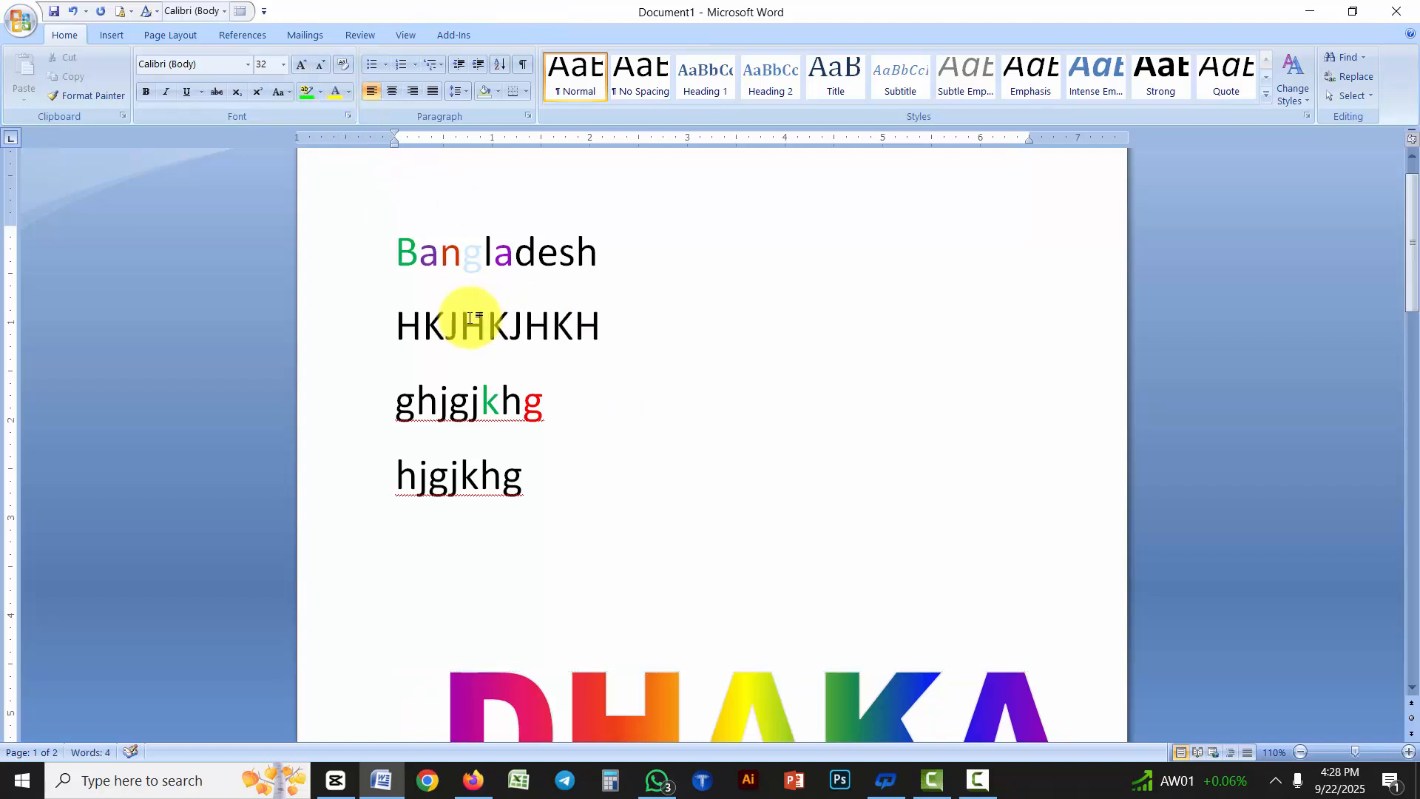
pyautogui.press('Return')
pyautogui.write('JGHKJH')
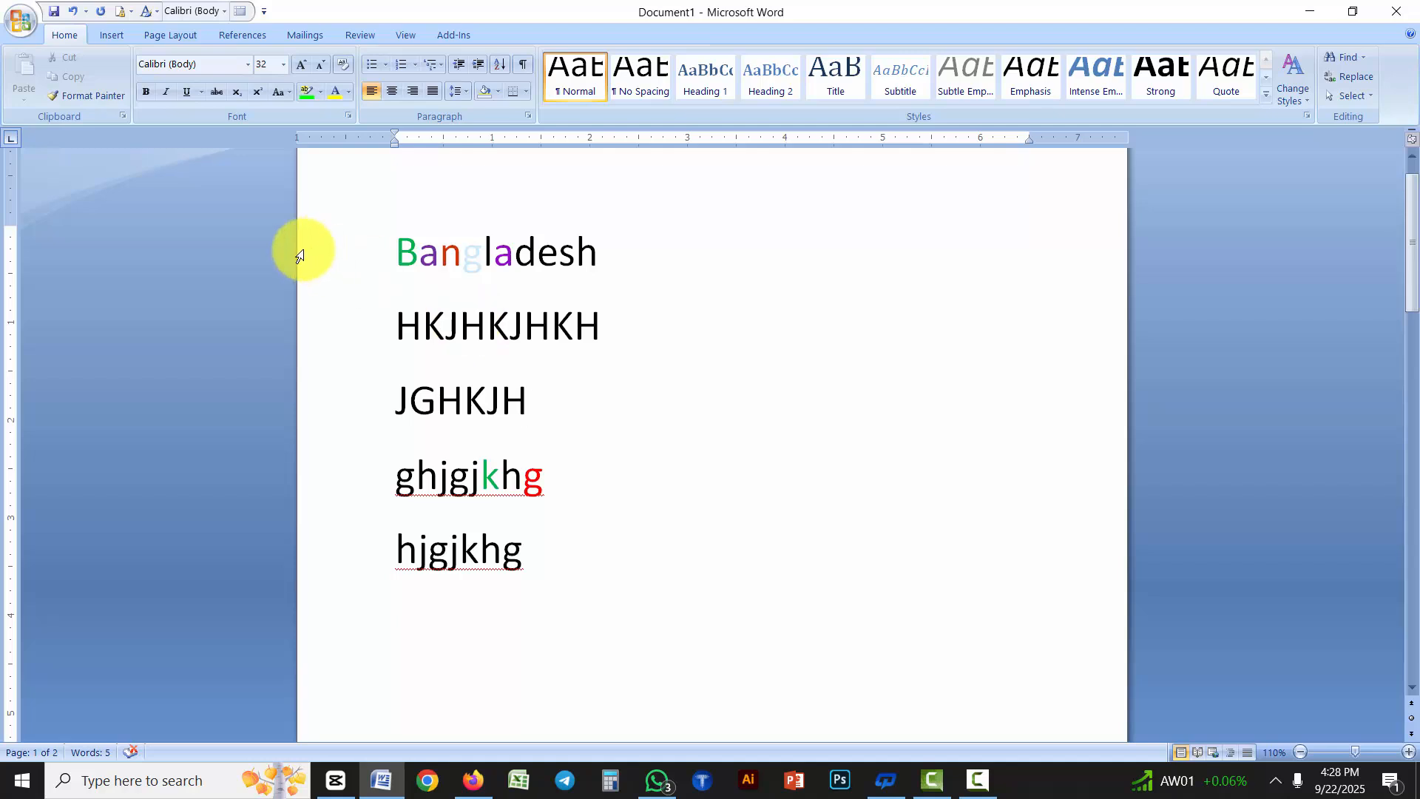
# Select the two text lines "HKJHKJHKH" and "JGHKJH" below "Bangladesh"
pyautogui.moveTo(562, 407); pyautogui.dragTo(412, 357)
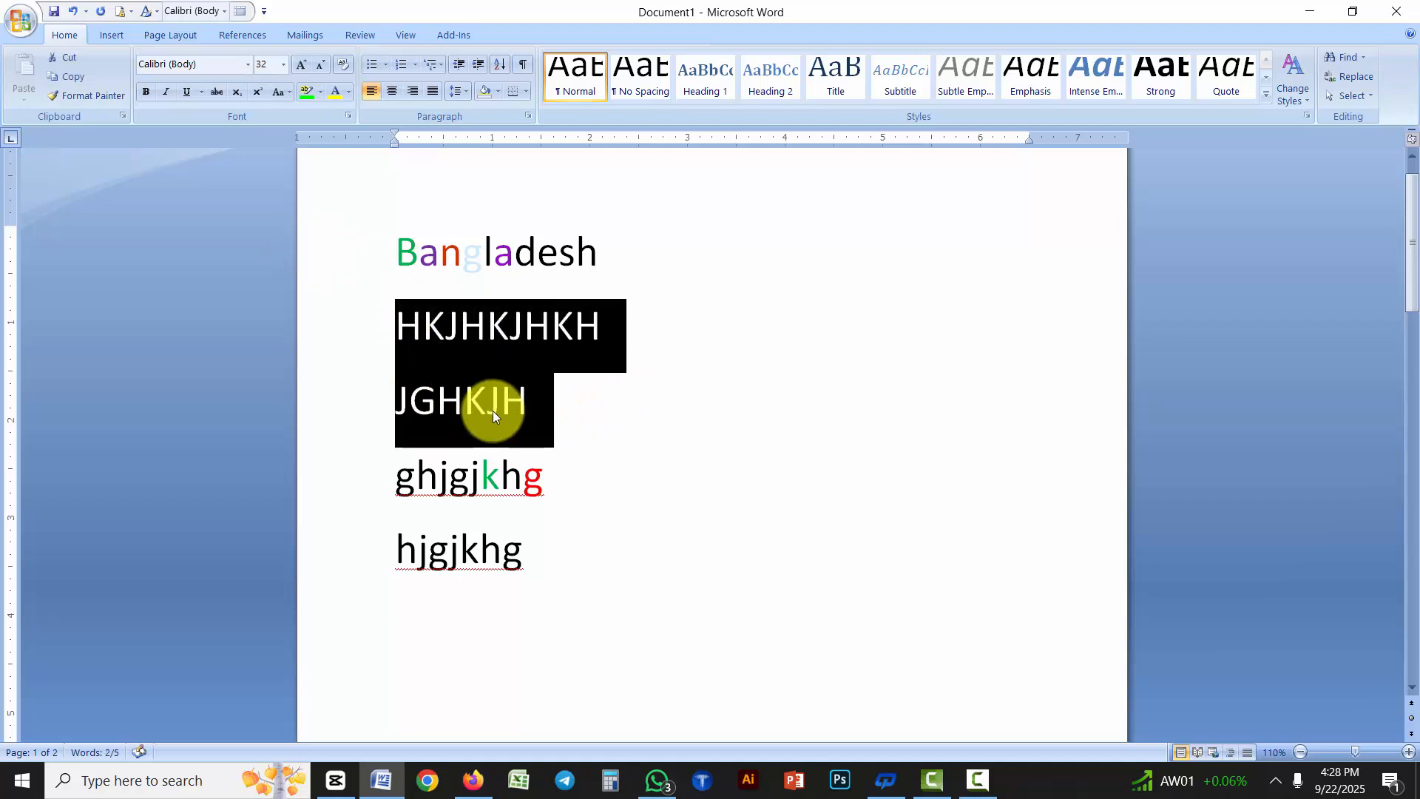